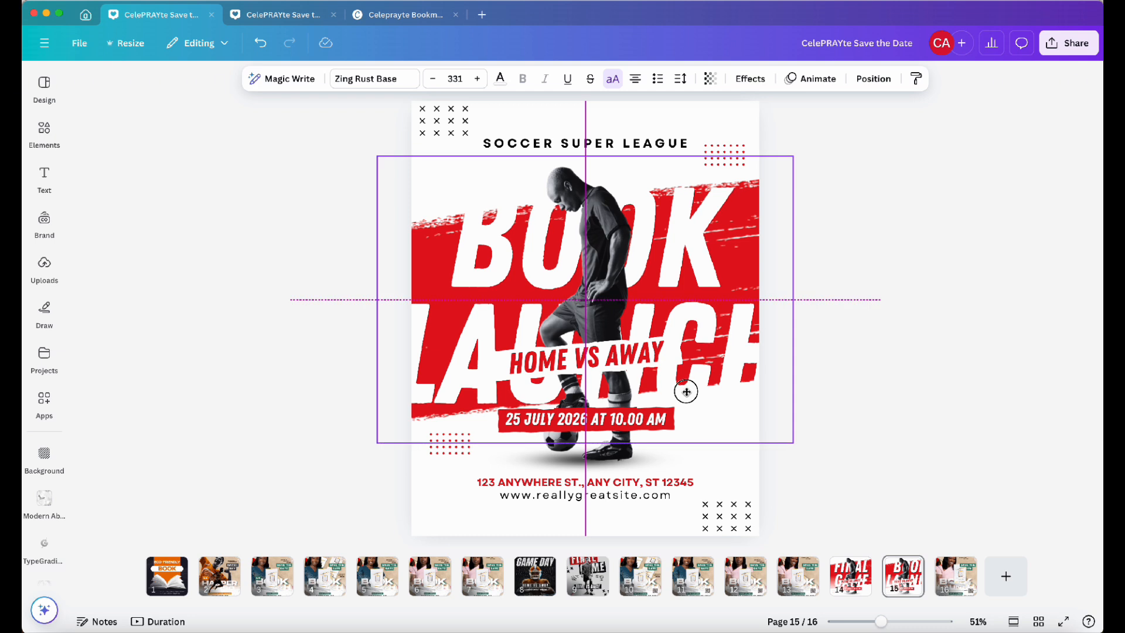
Delete the soccer player photo from the poster
click(873, 287)
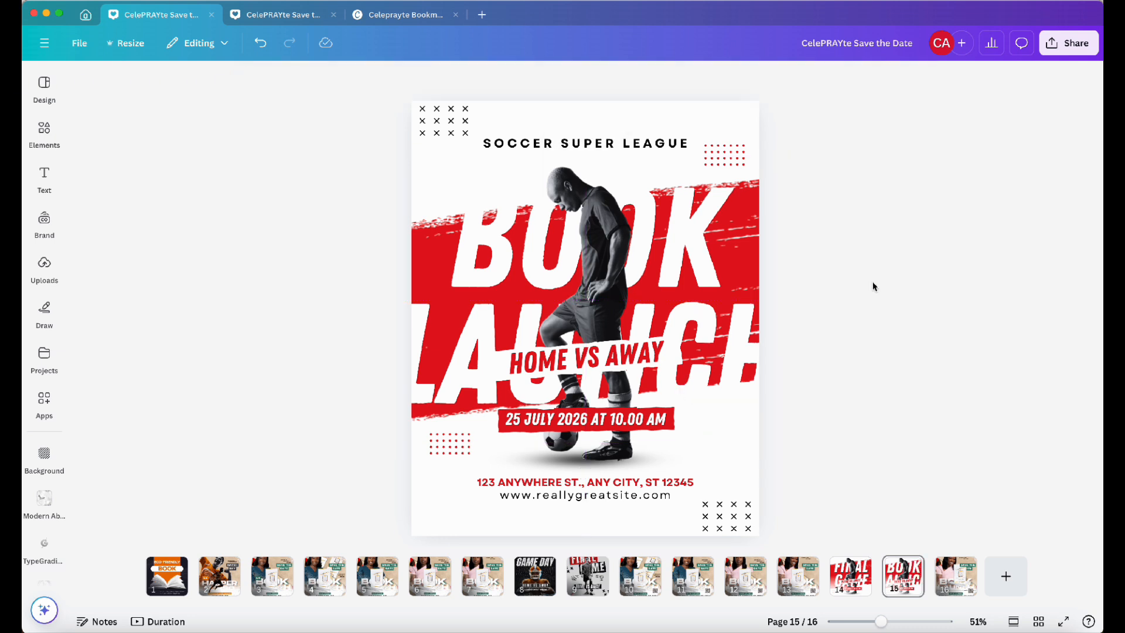
click(591, 270)
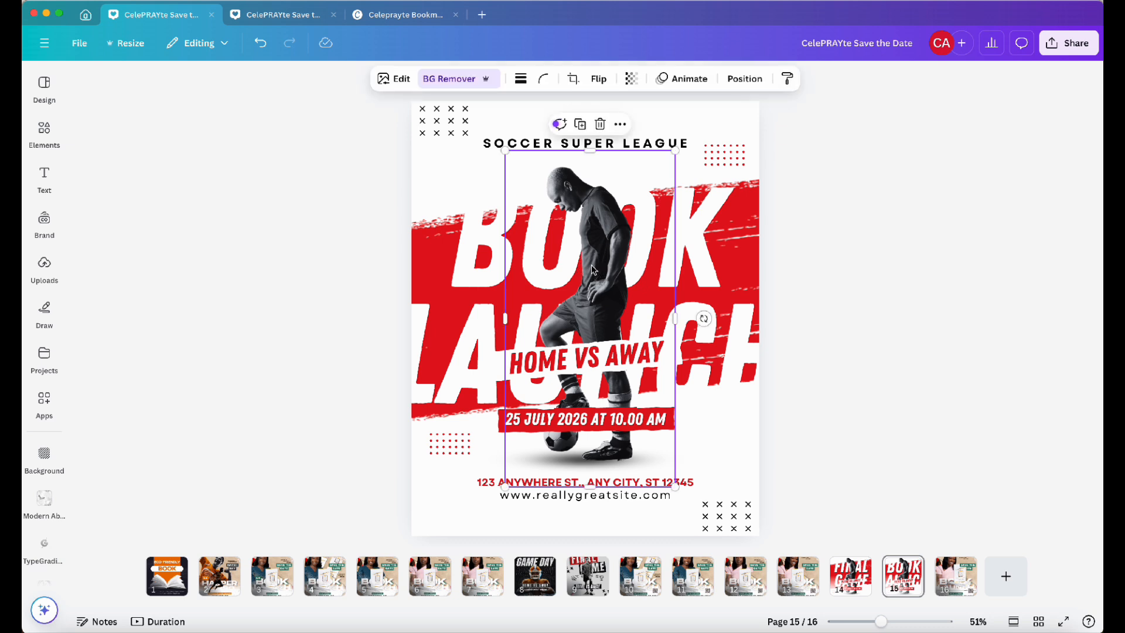
key(Delete)
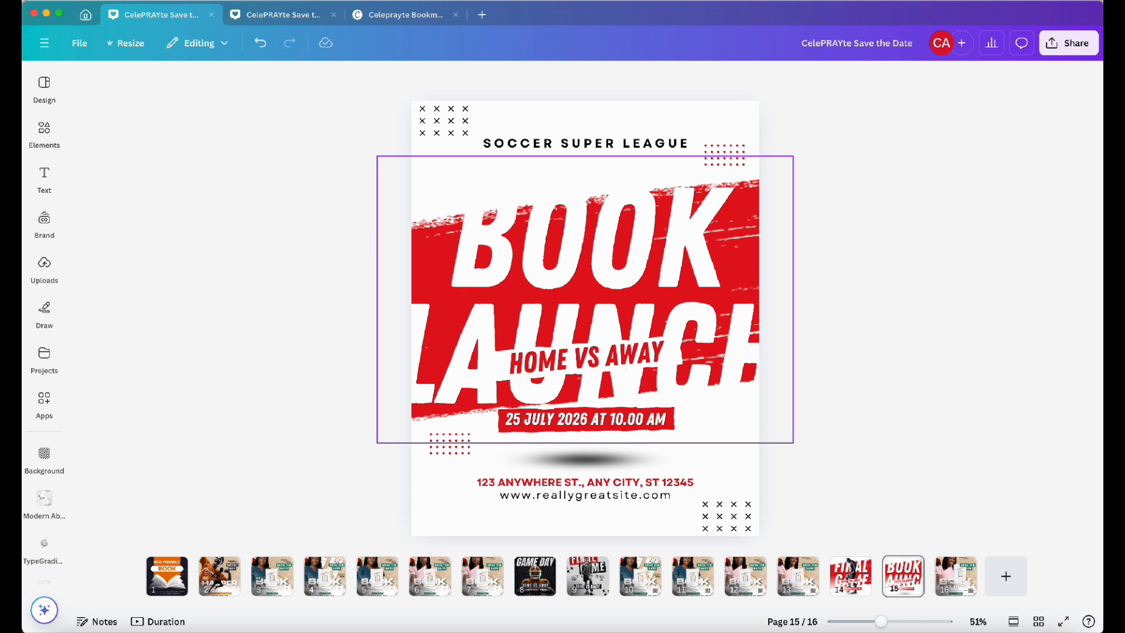
Open the brand kit's photos and insert the photo of the woman in teal with crossed arms onto the poster
click(47, 197)
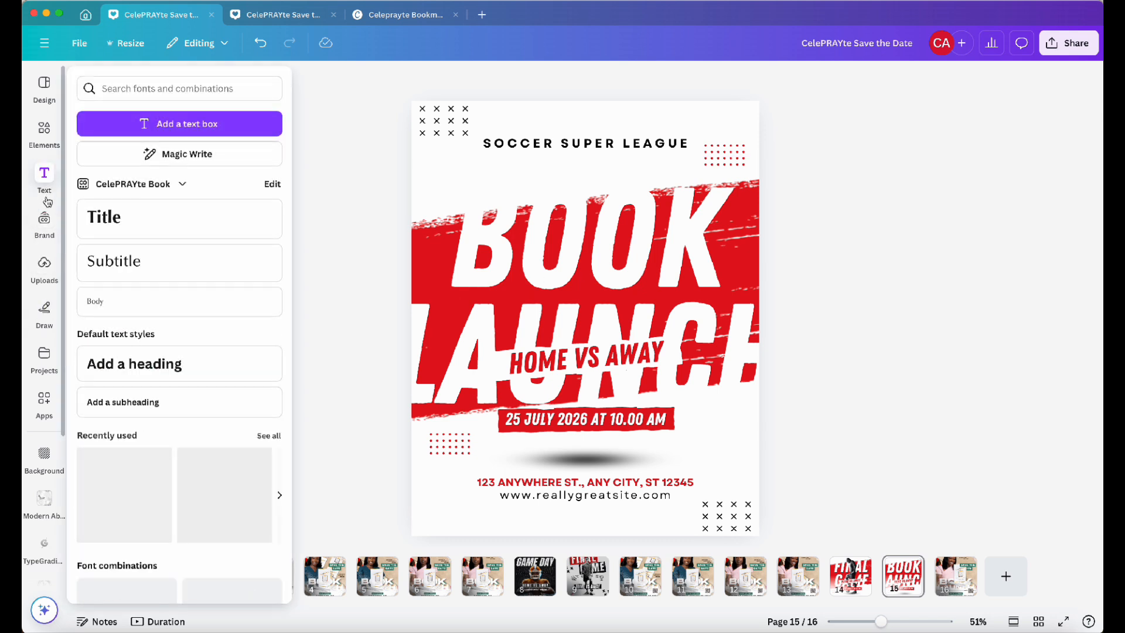
click(44, 220)
scroll(172, 296, down, 1)
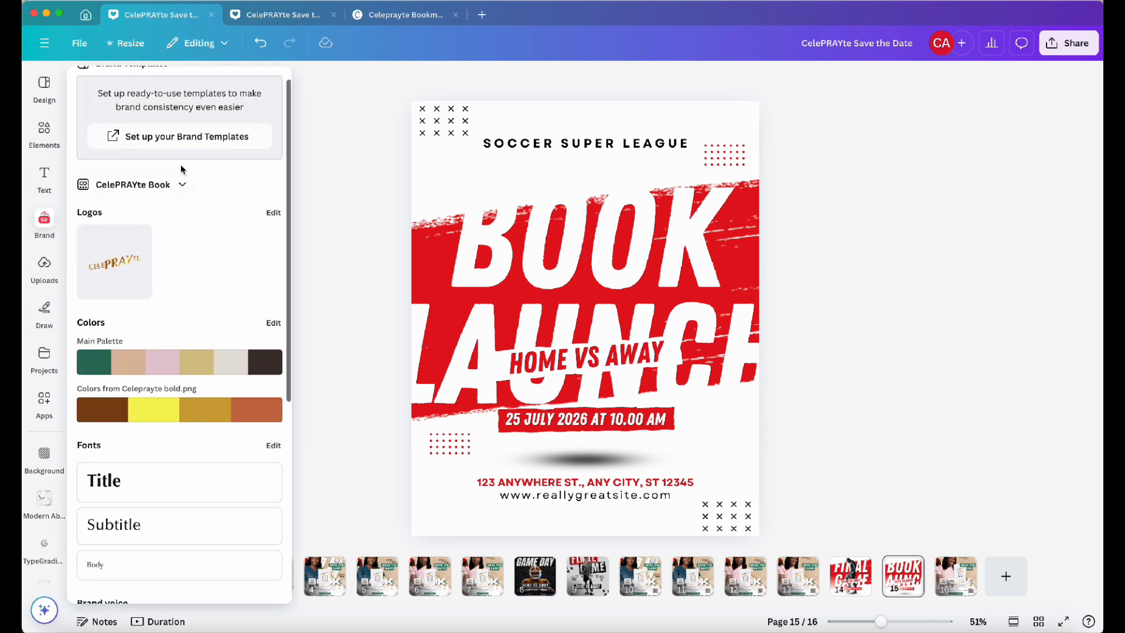
scroll(181, 176, down, 5)
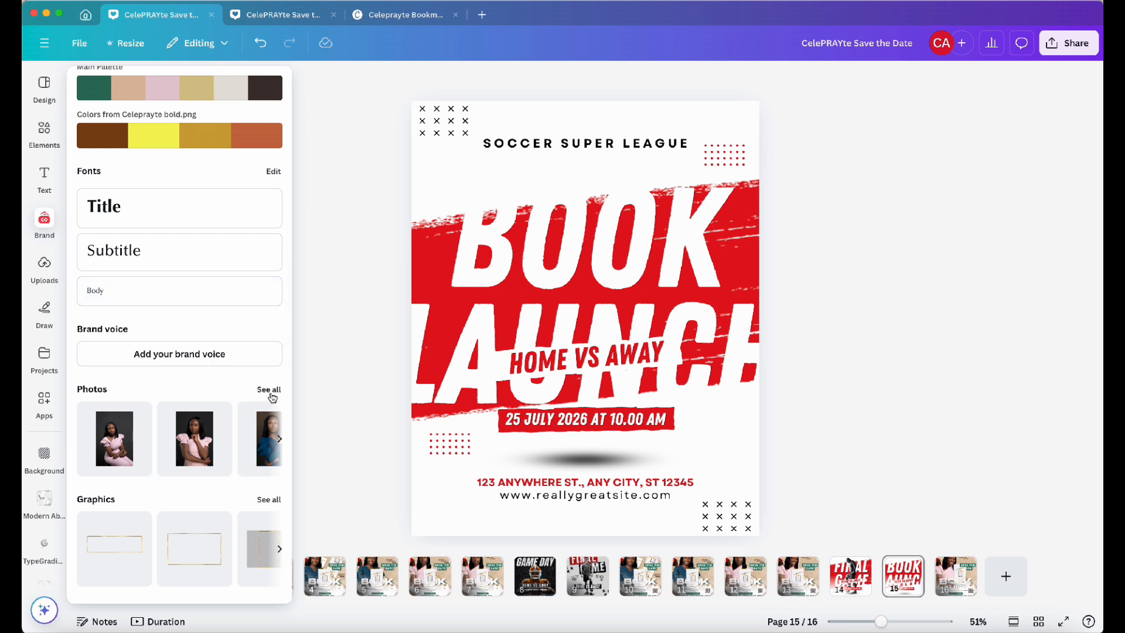
click(269, 390)
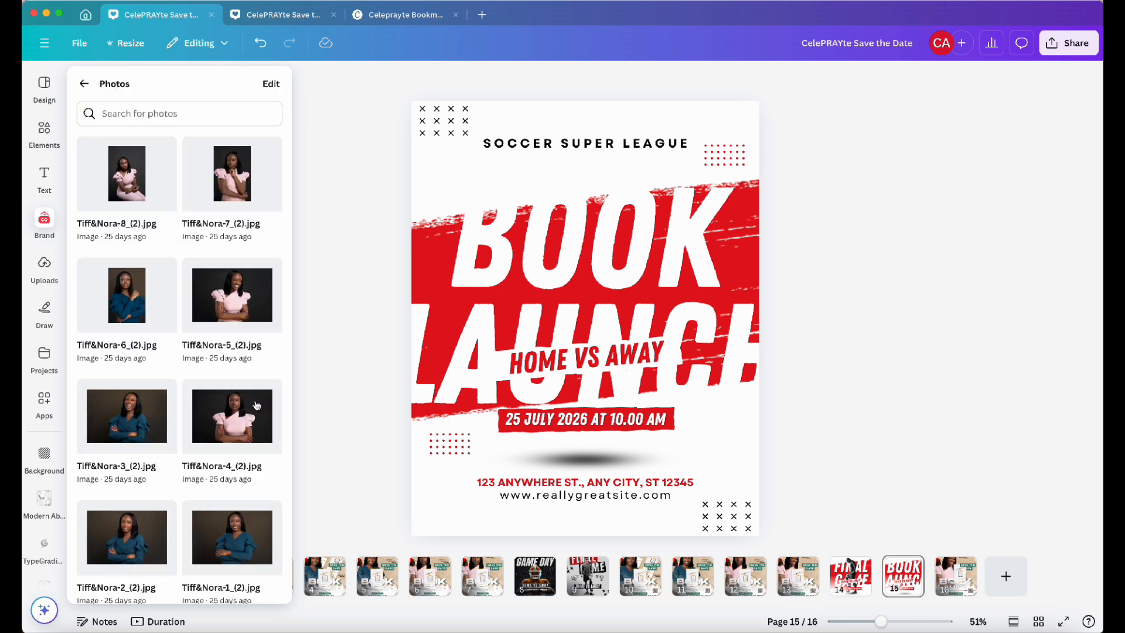
scroll(257, 405, down, 2)
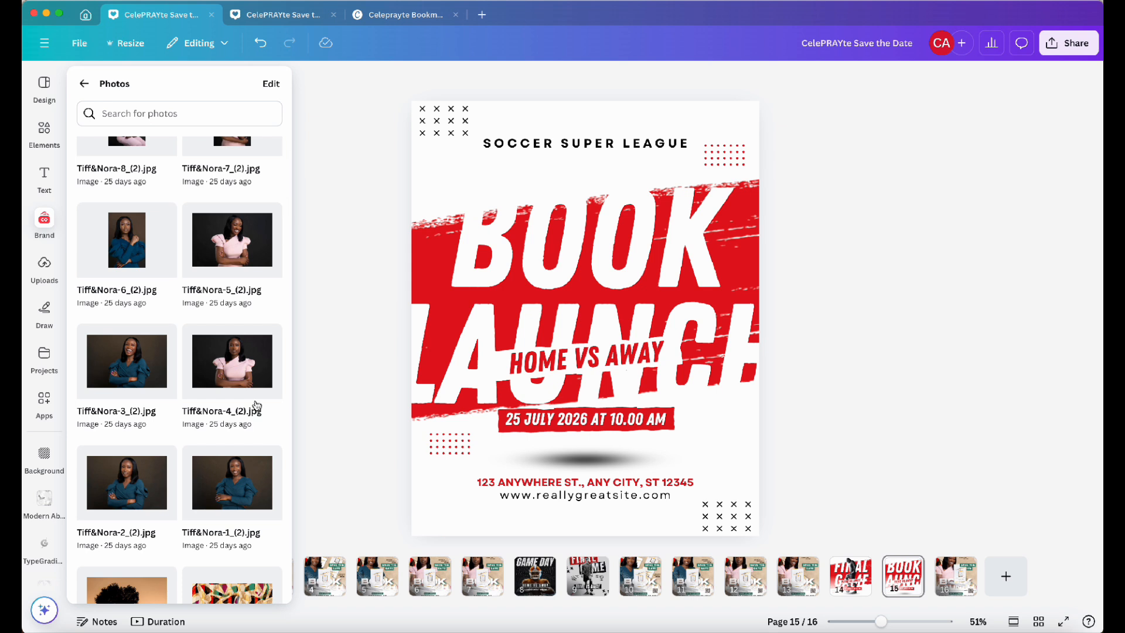
scroll(255, 392, down, 1)
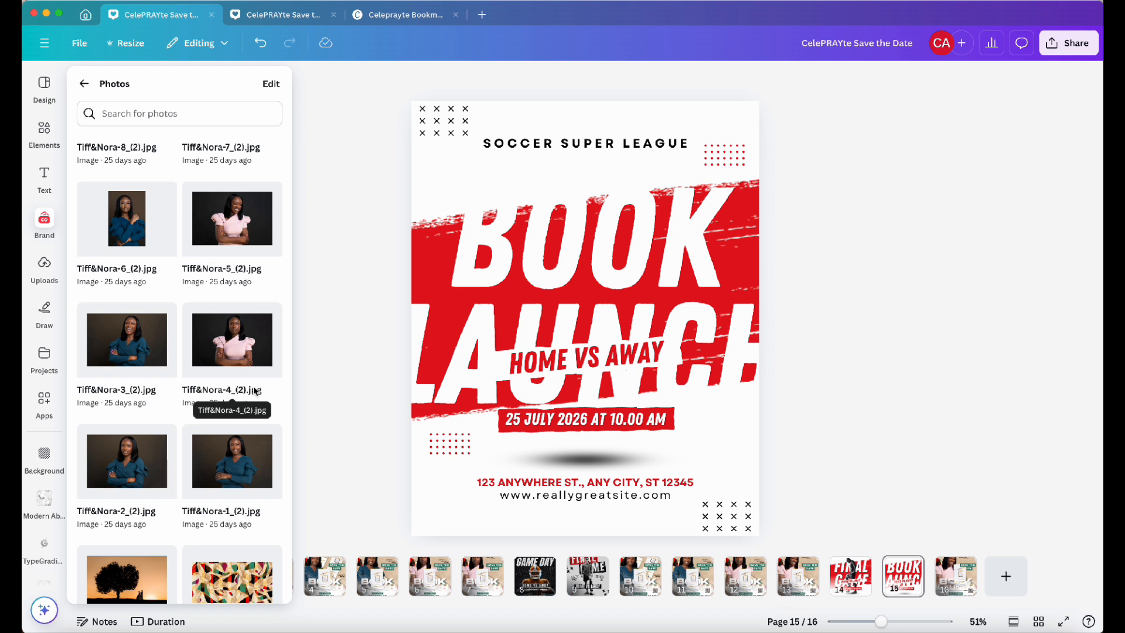
click(141, 363)
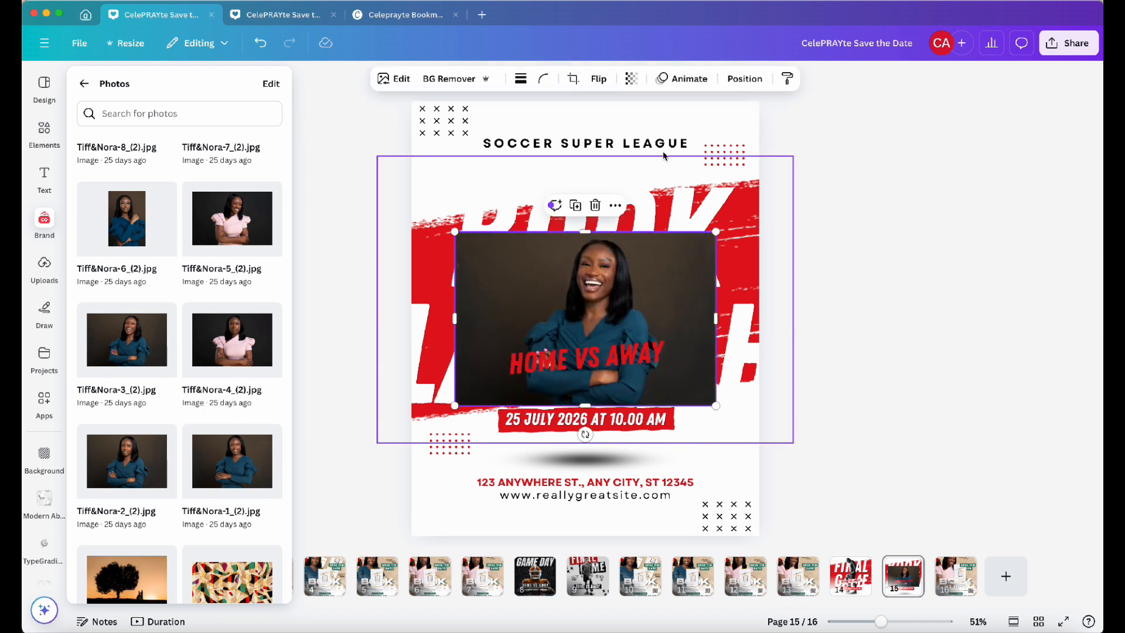
Remove the photo's background and narrow its frame from both sides
click(443, 80)
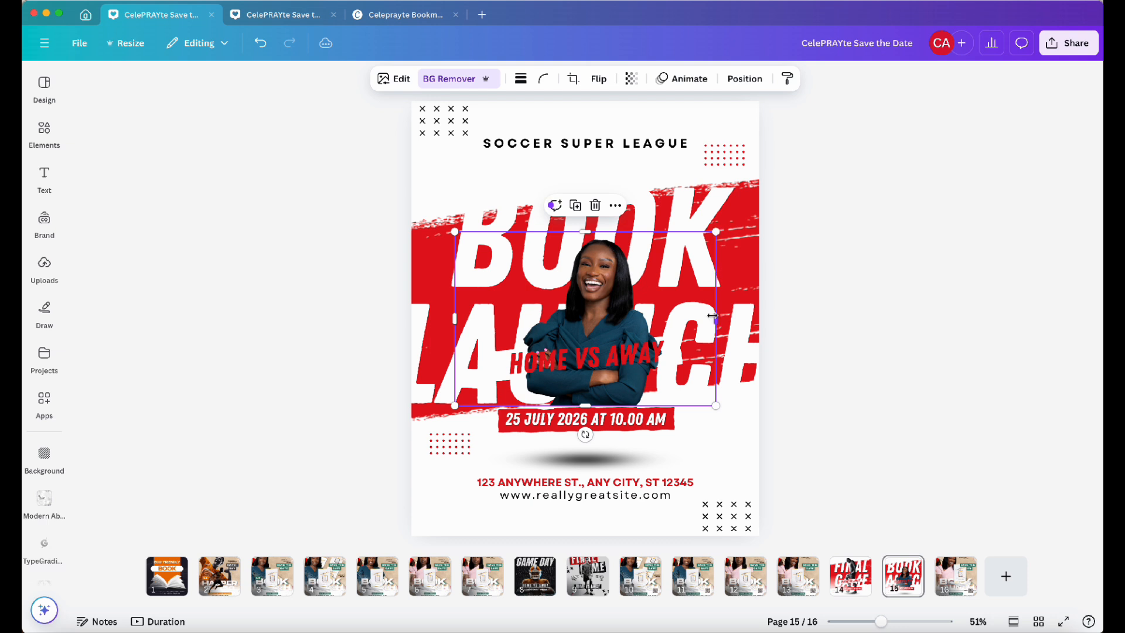
drag(703, 315, 668, 317)
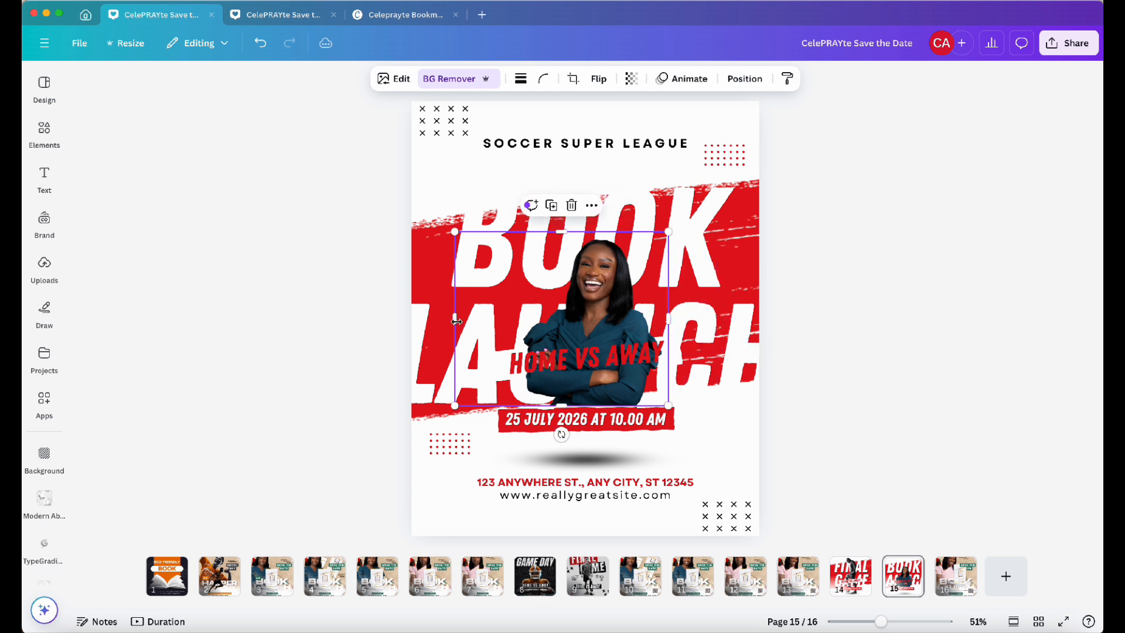
drag(453, 320, 521, 320)
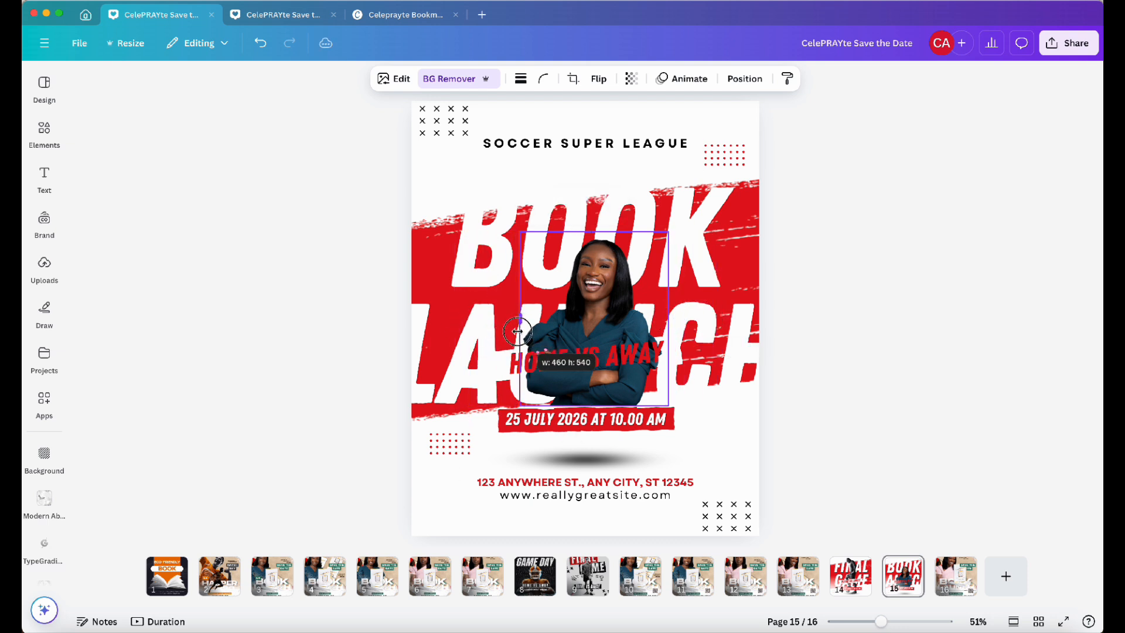
Enlarge the cutout and move it so the woman stands centred over the headline
drag(669, 232, 743, 127)
drag(664, 286, 618, 314)
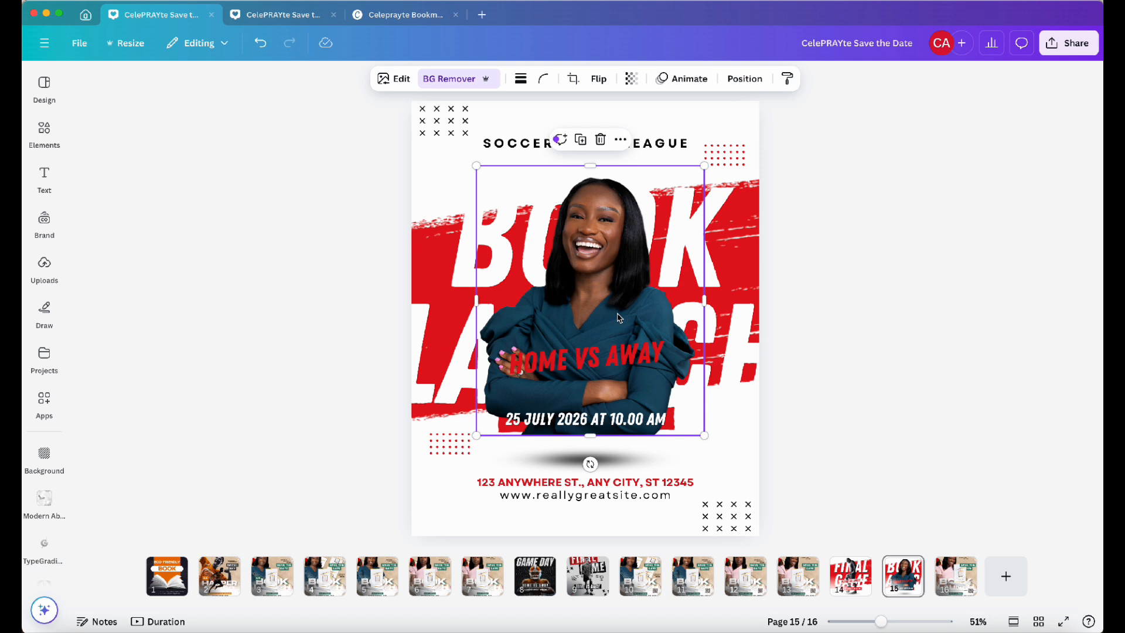
click(846, 338)
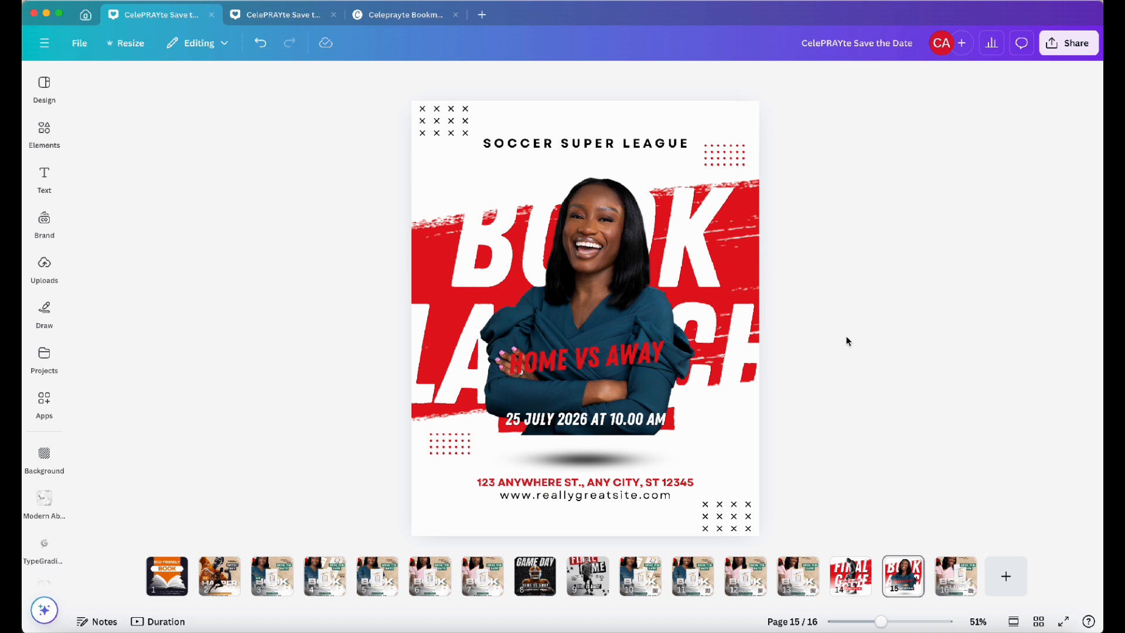
Delete the shadow ellipse beneath the figure
click(595, 468)
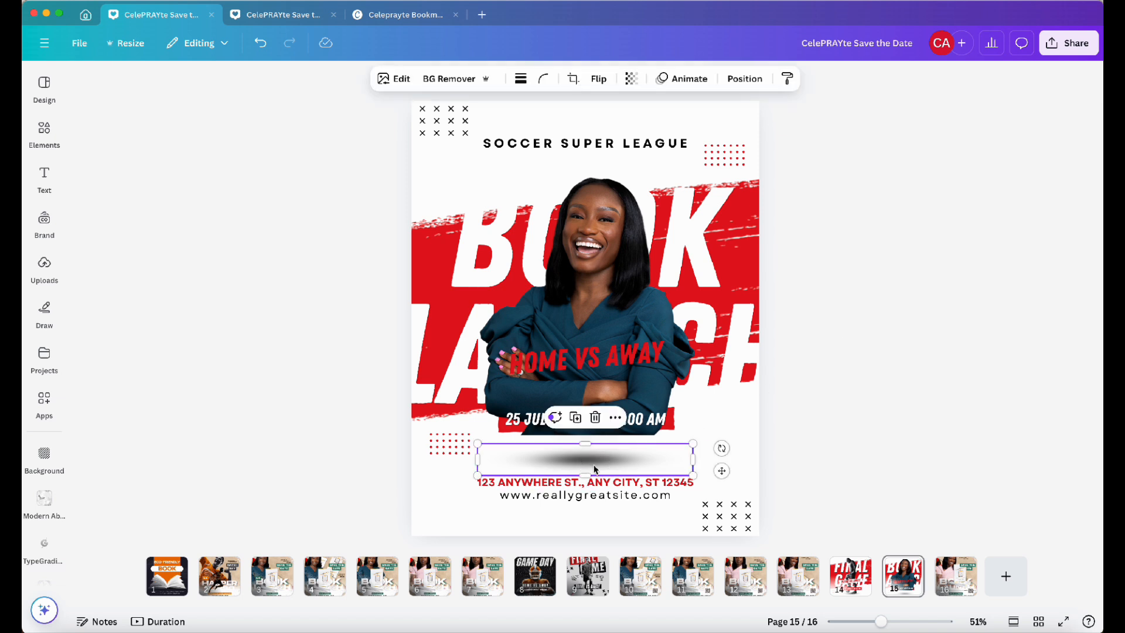
key(Delete)
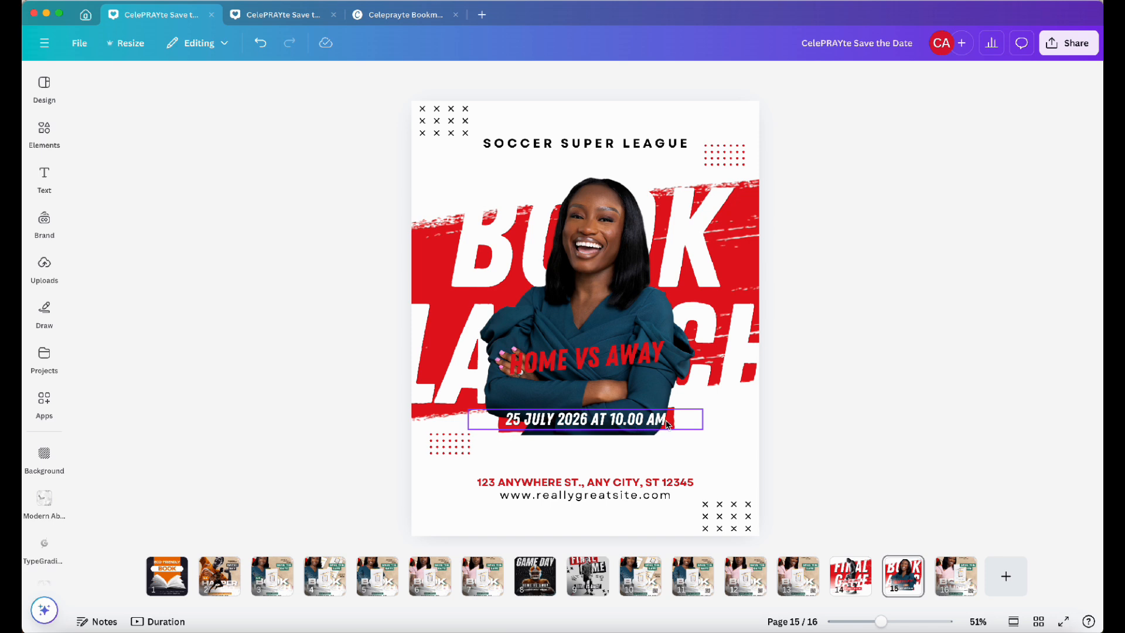
Send the woman's photo backward behind the HOME VS AWAY banner and date, and nudge it slightly upward
click(666, 388)
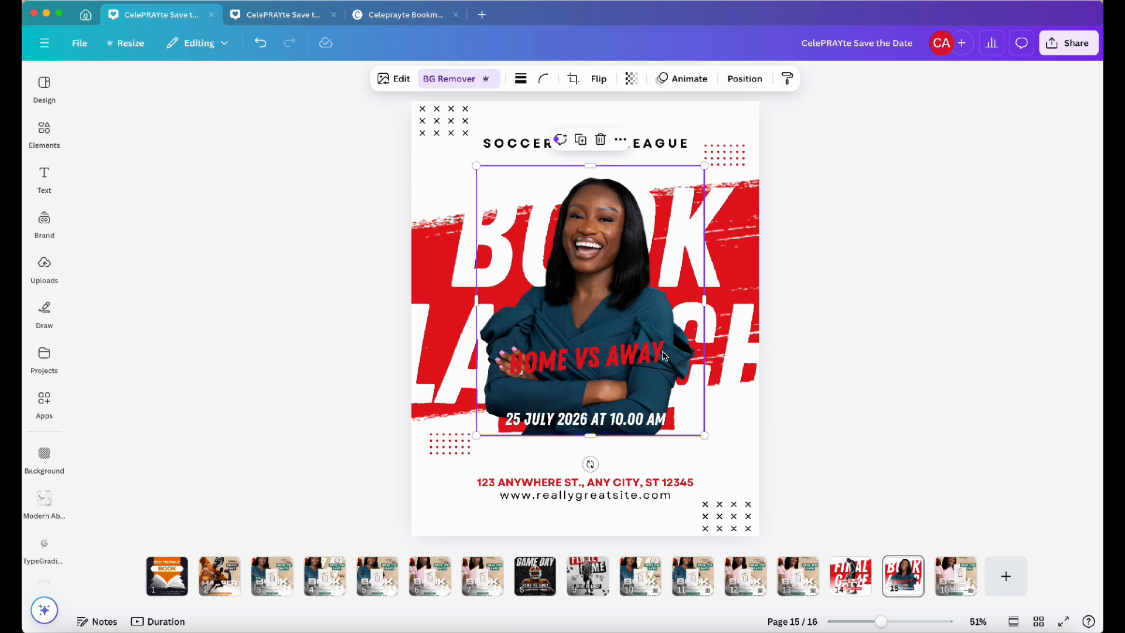
click(745, 78)
click(230, 151)
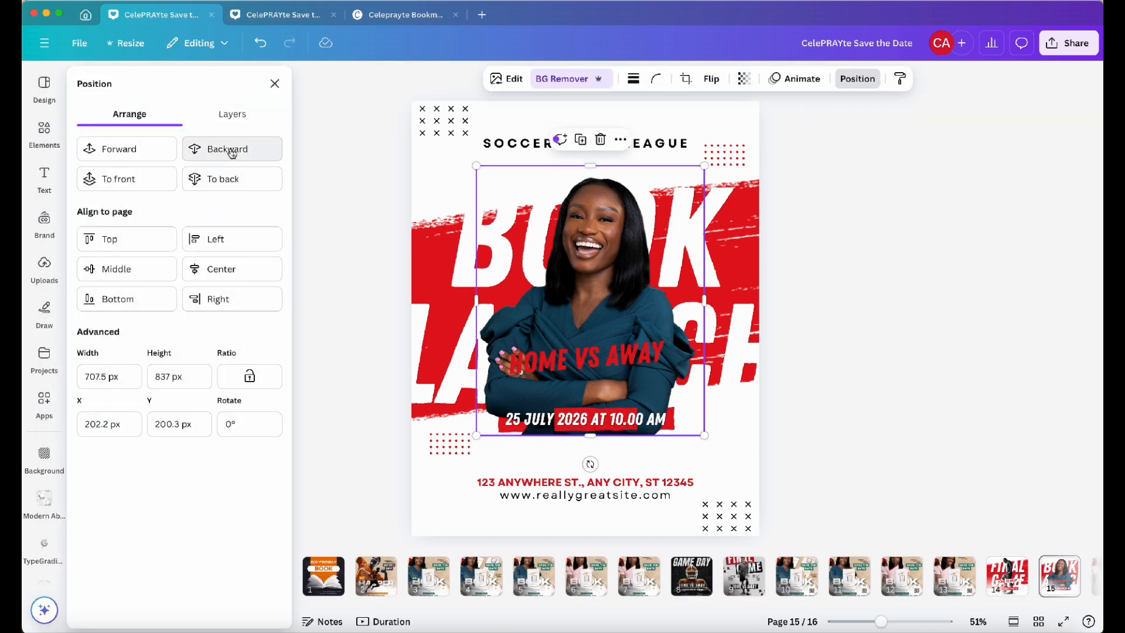
click(232, 153)
click(232, 153)
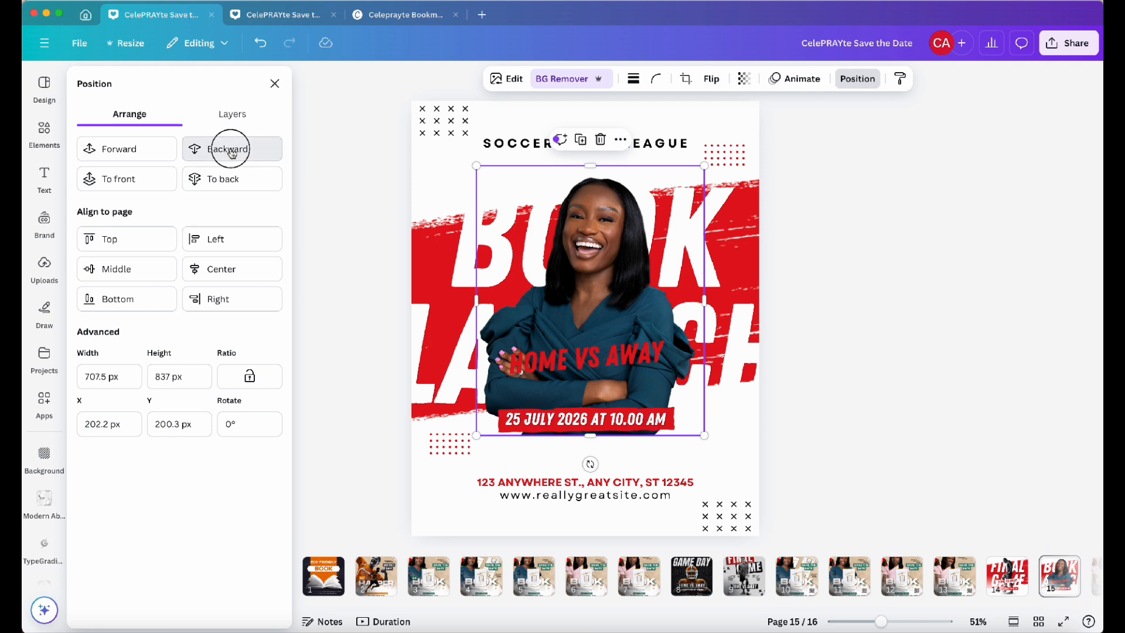
click(230, 150)
click(231, 150)
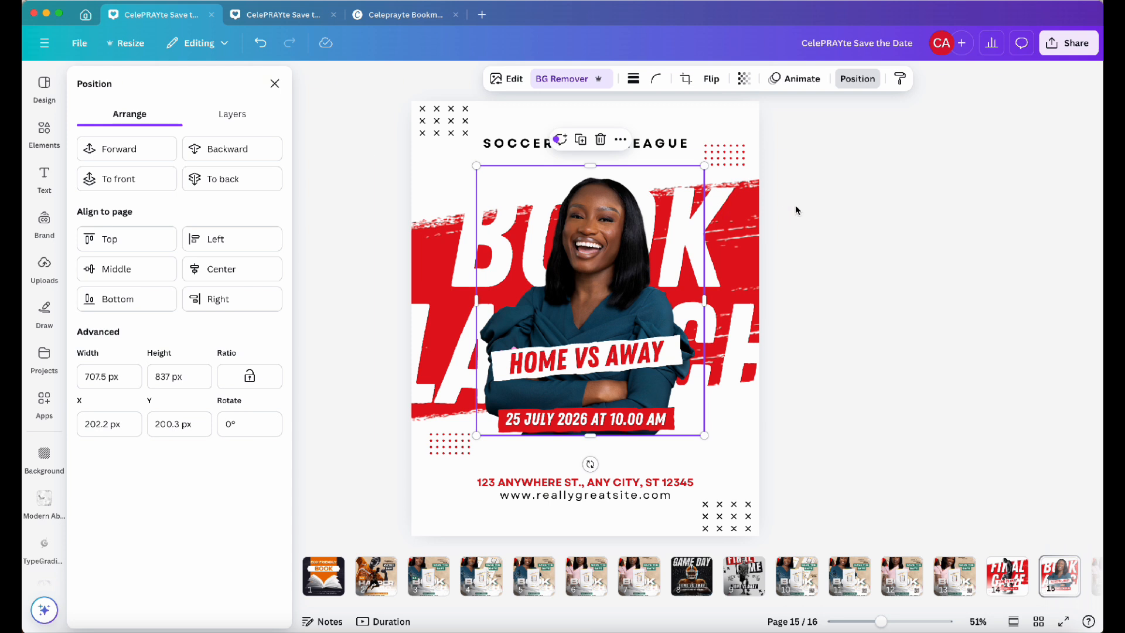
drag(576, 273, 578, 268)
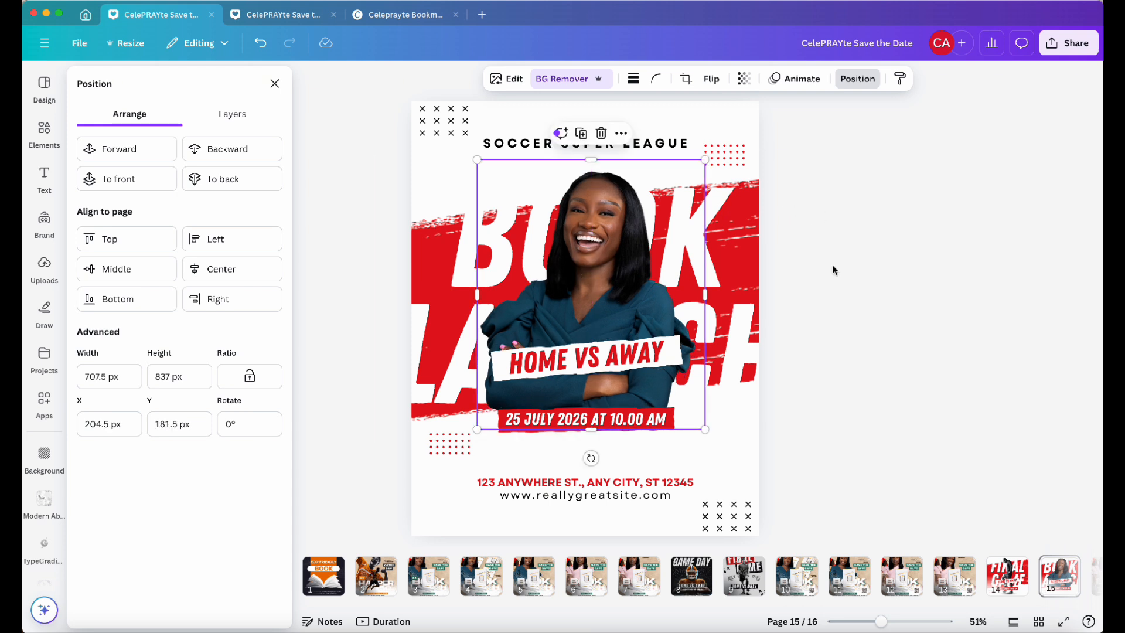
click(835, 270)
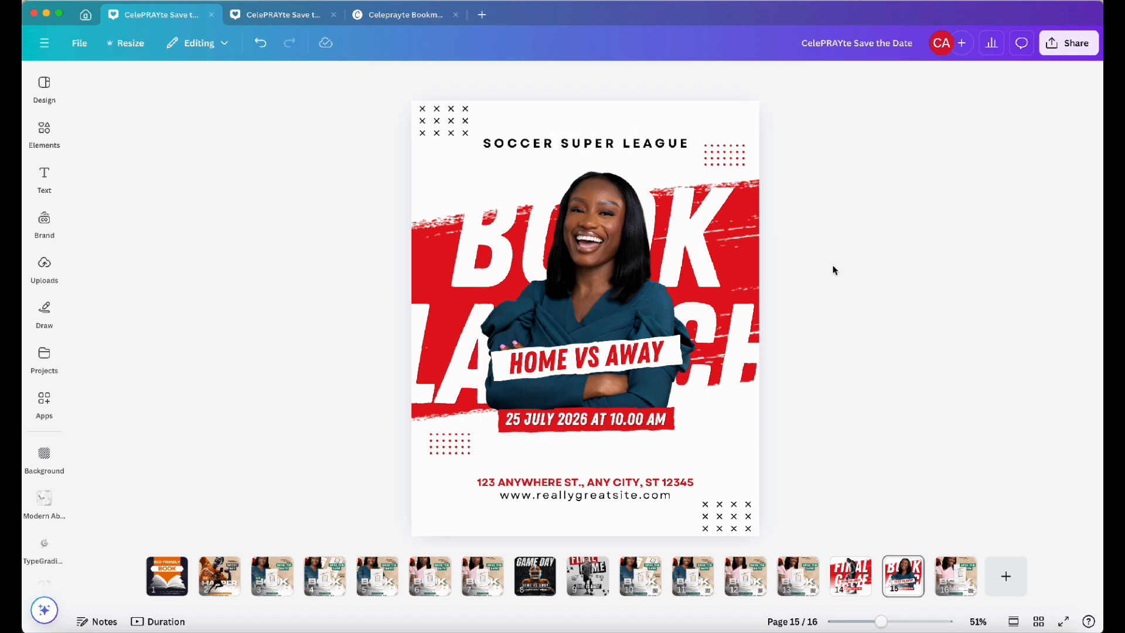
Select the red brush-stroke layer behind the headline and recolor it with the tan brand palette color
click(747, 233)
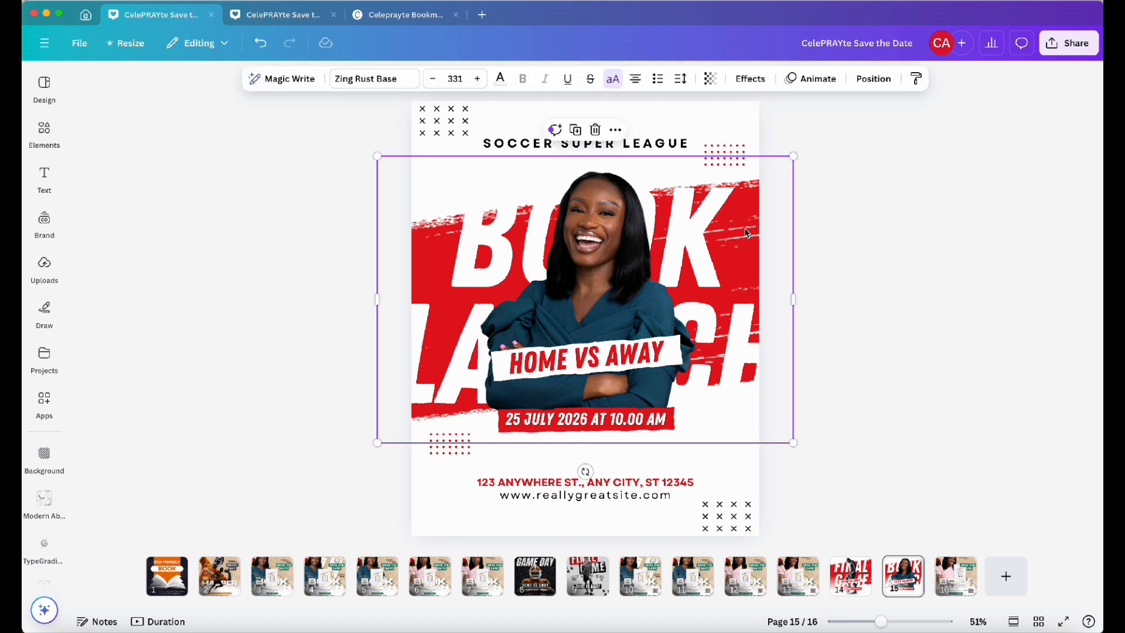
click(867, 82)
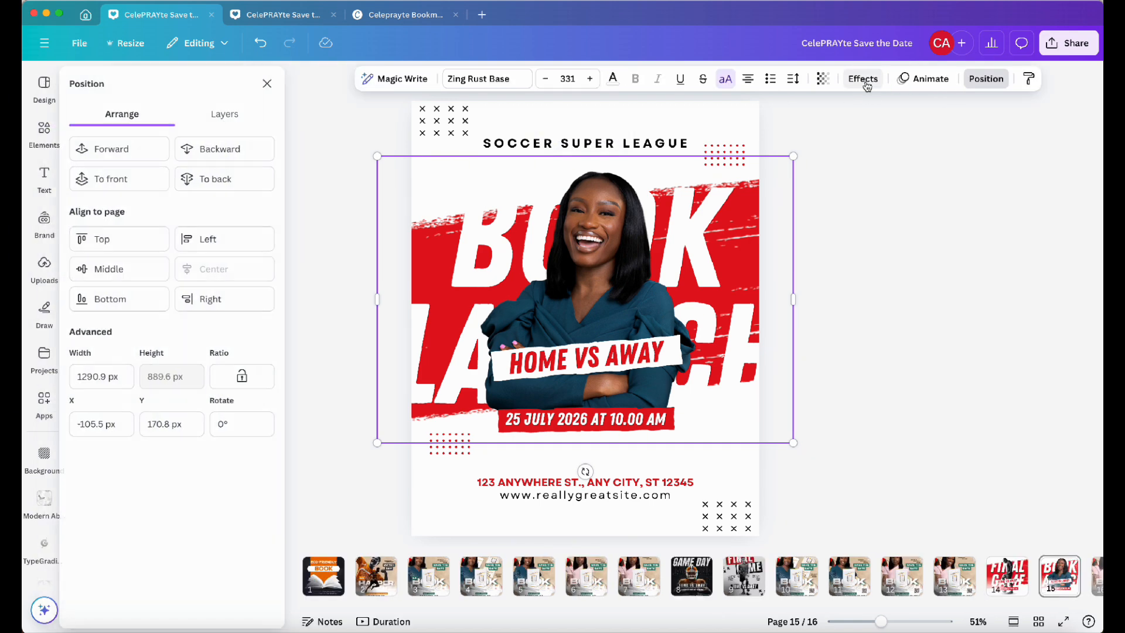
click(226, 109)
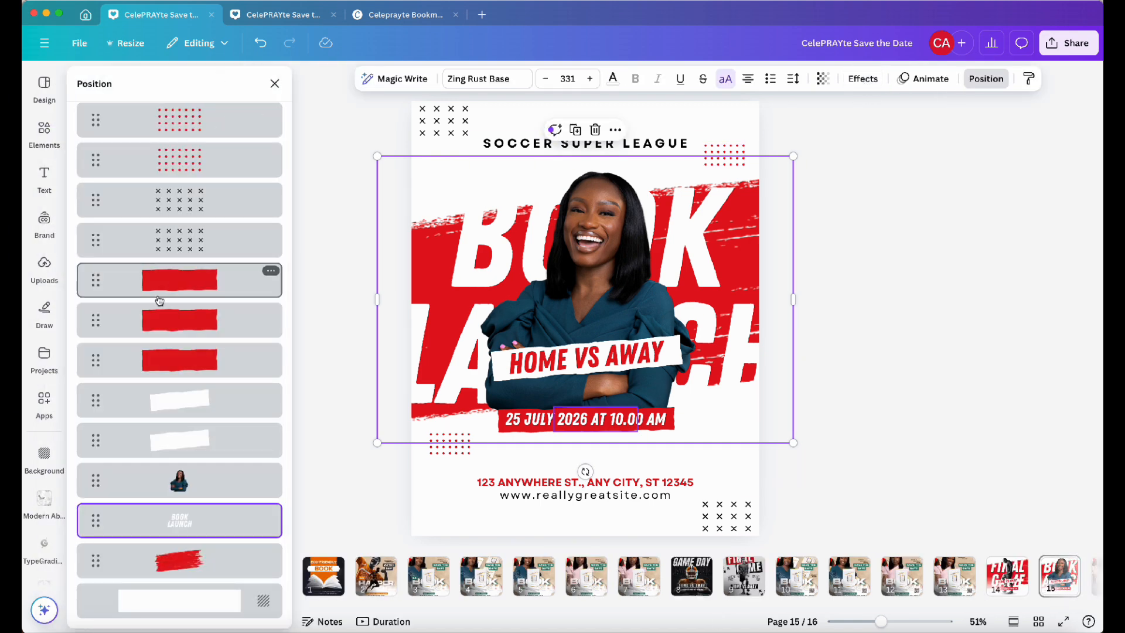
click(171, 557)
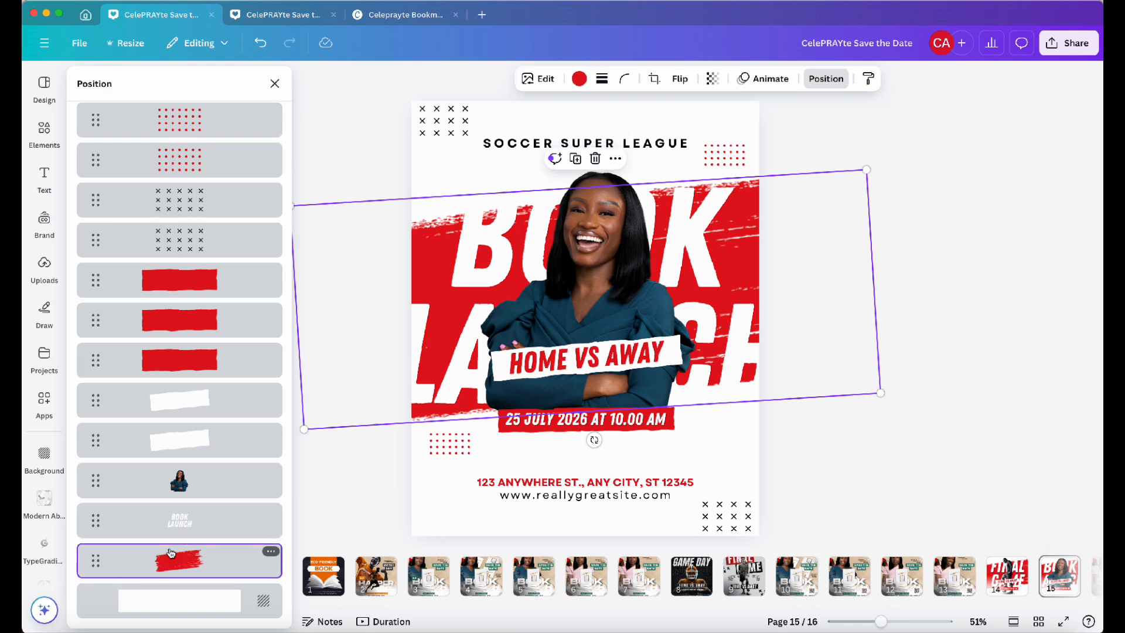
click(579, 78)
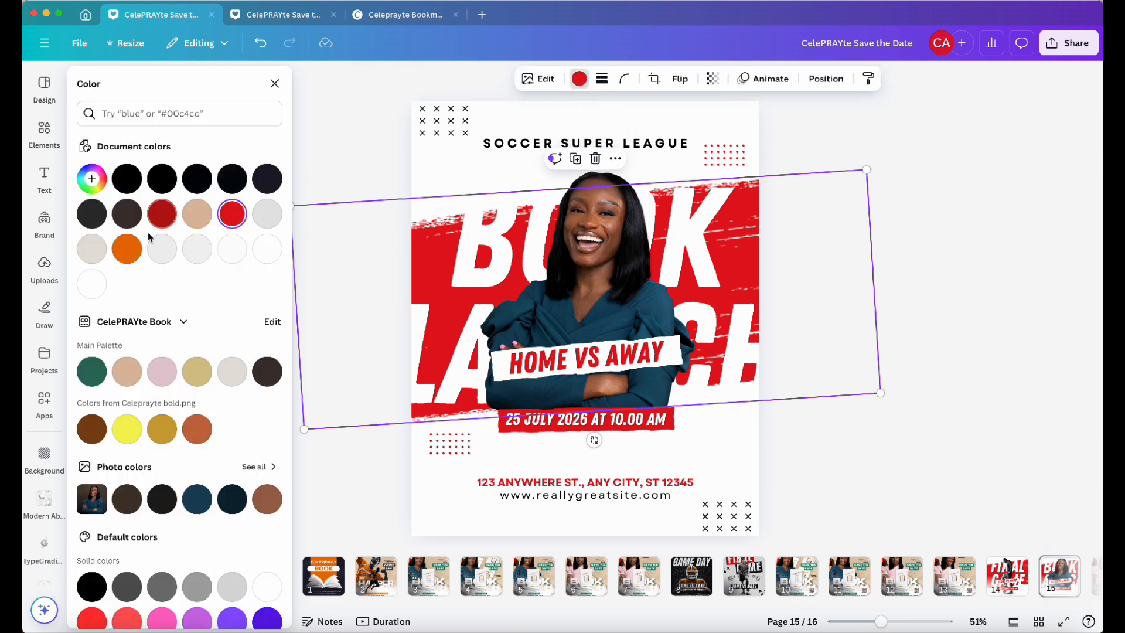
click(130, 380)
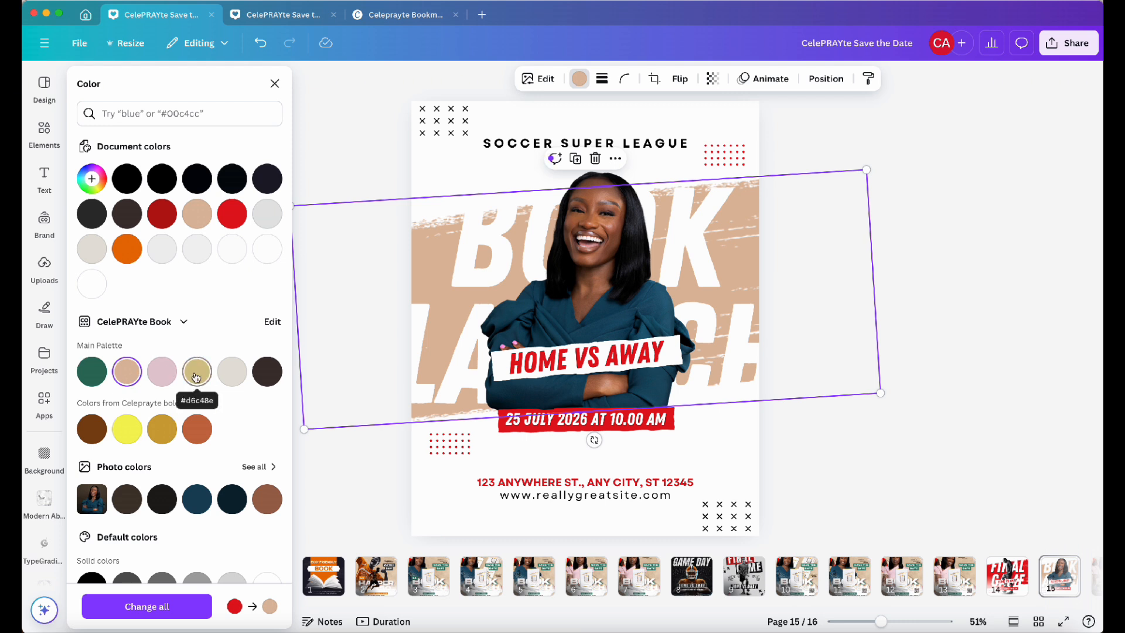
click(92, 382)
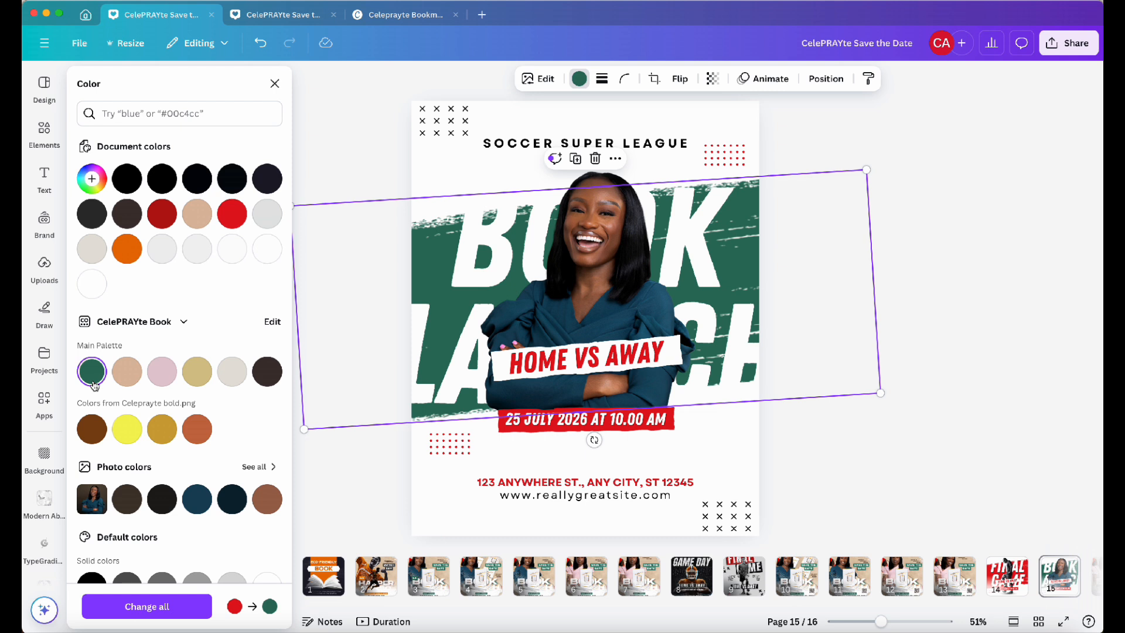
click(196, 373)
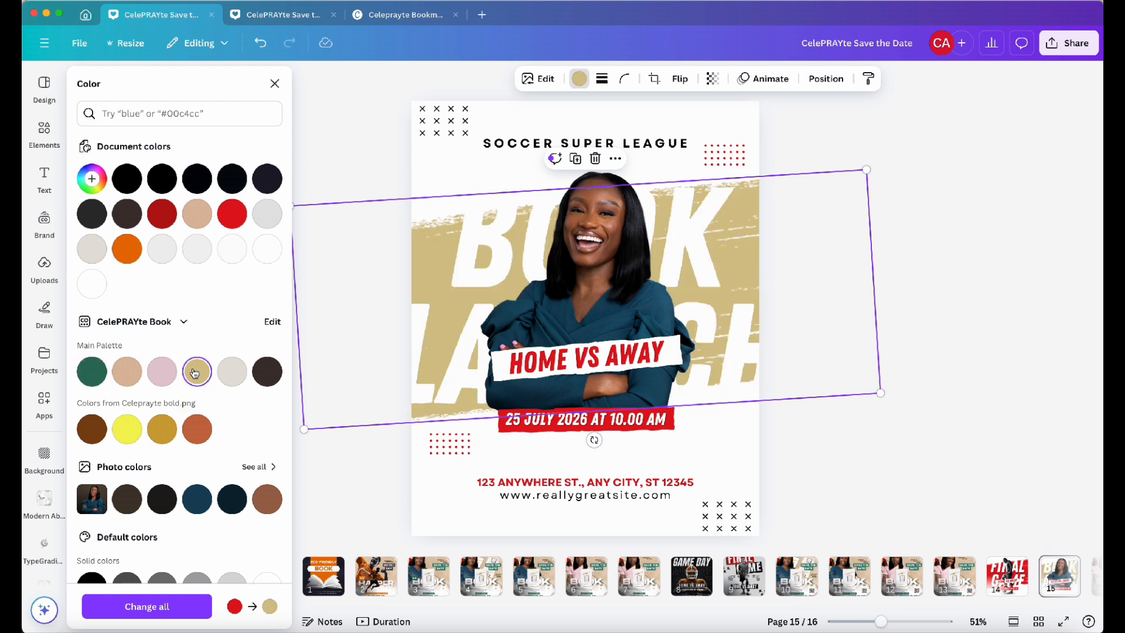
click(168, 376)
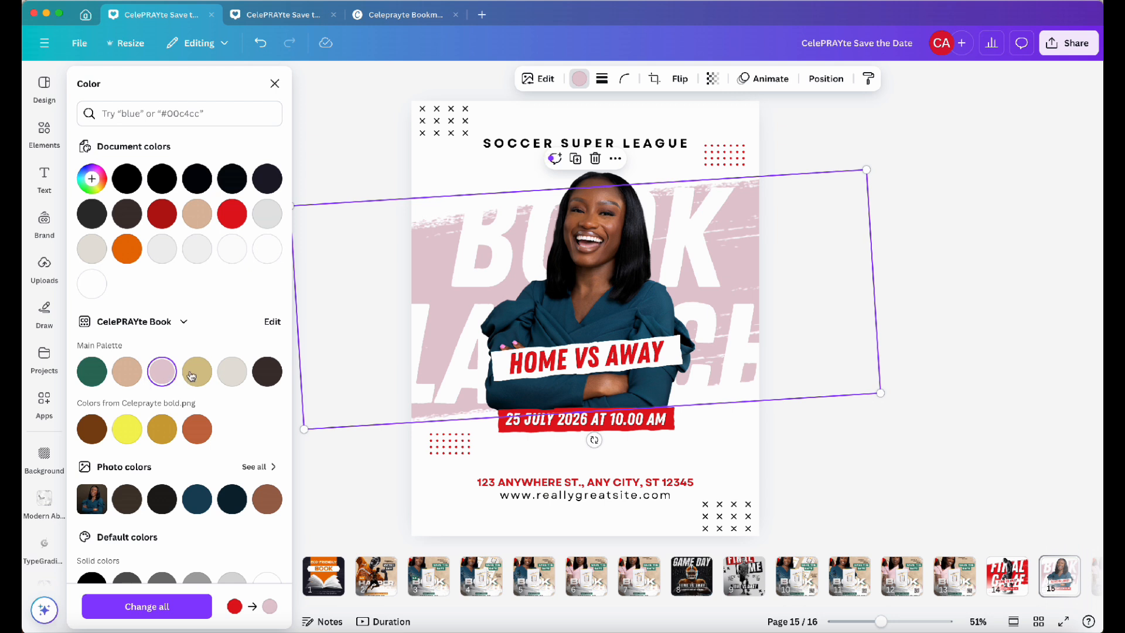
click(232, 377)
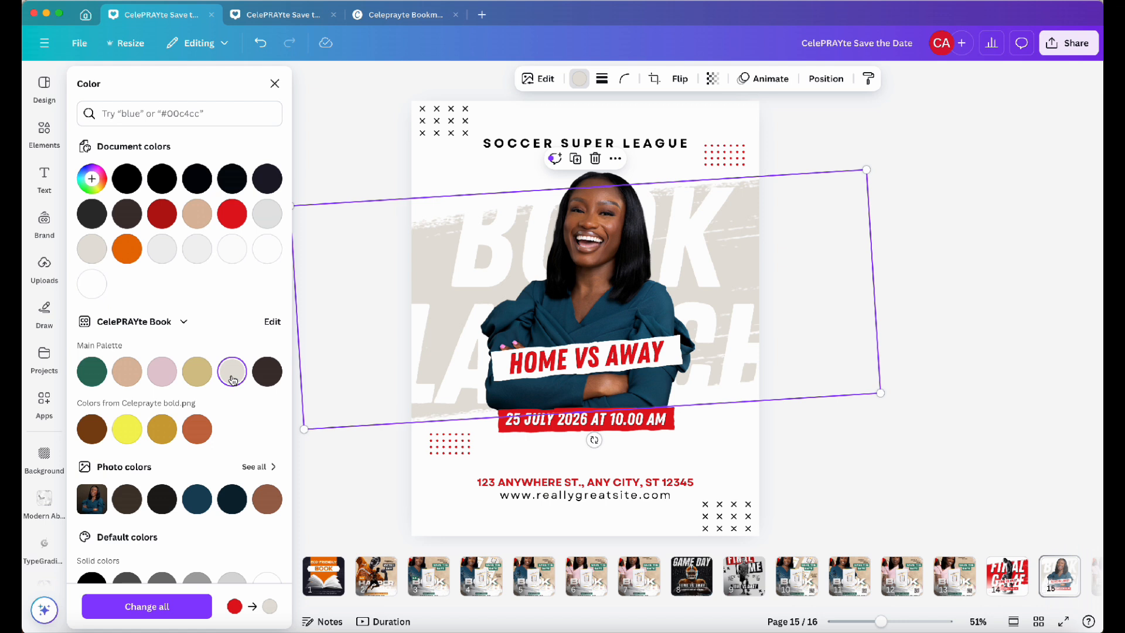
click(130, 385)
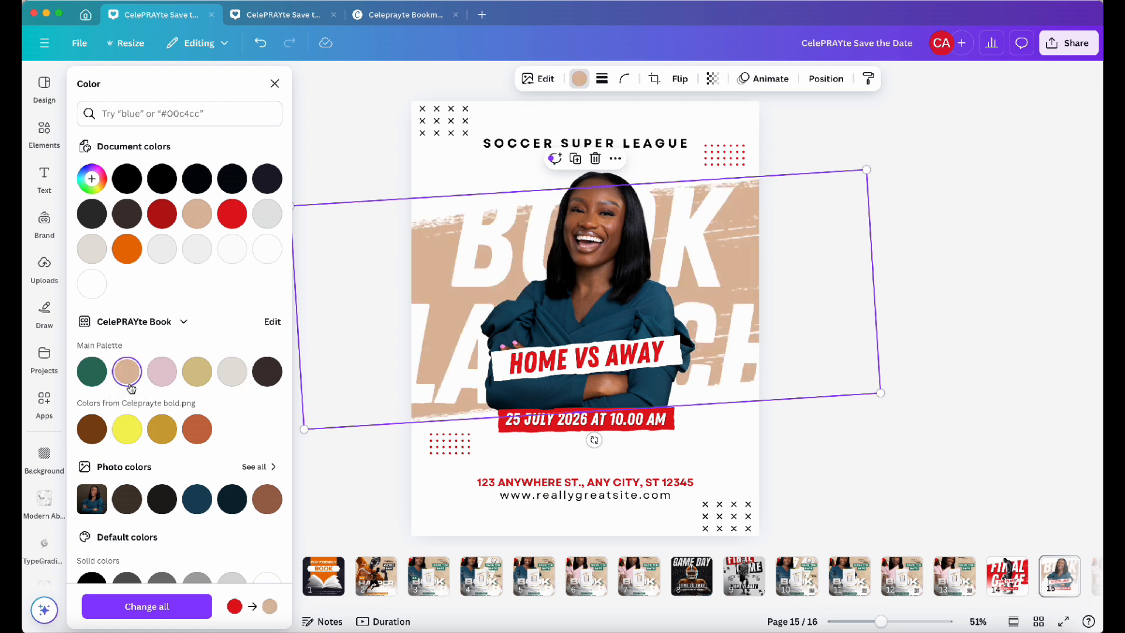
click(879, 217)
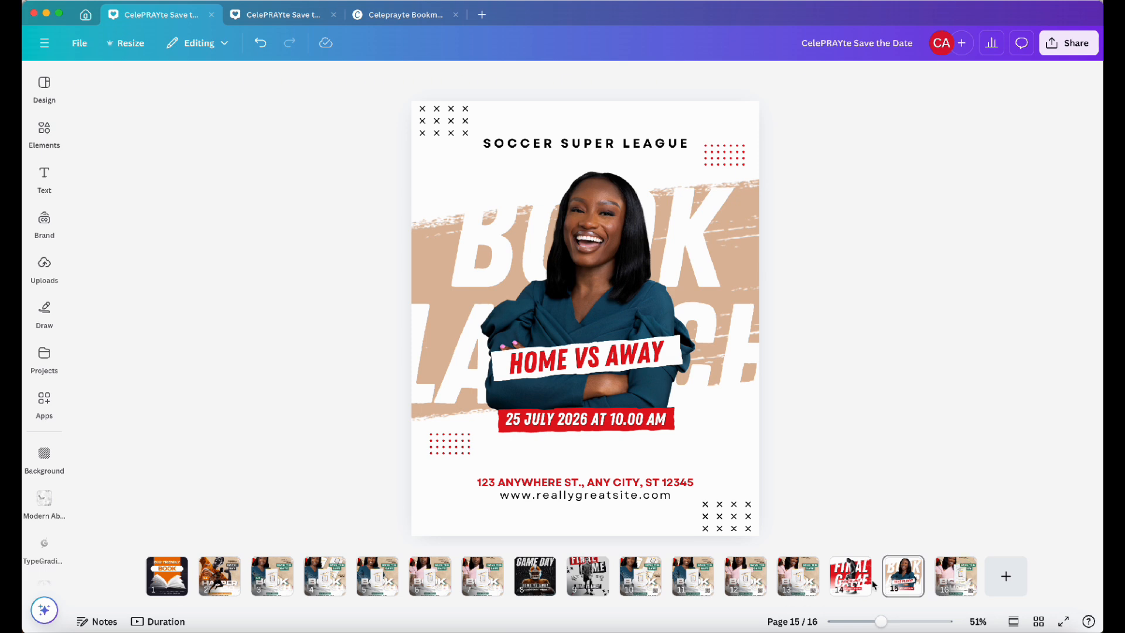
Check the font used for the date on page 16, then apply Monument UltraLight to the league title, date, address and website text
click(955, 577)
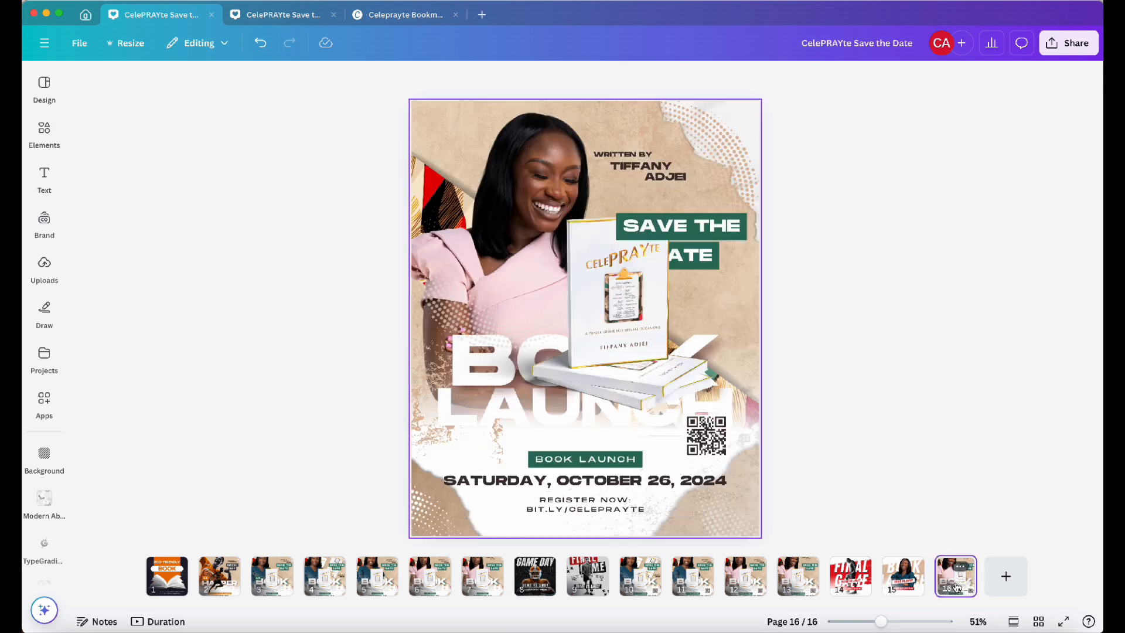
click(674, 483)
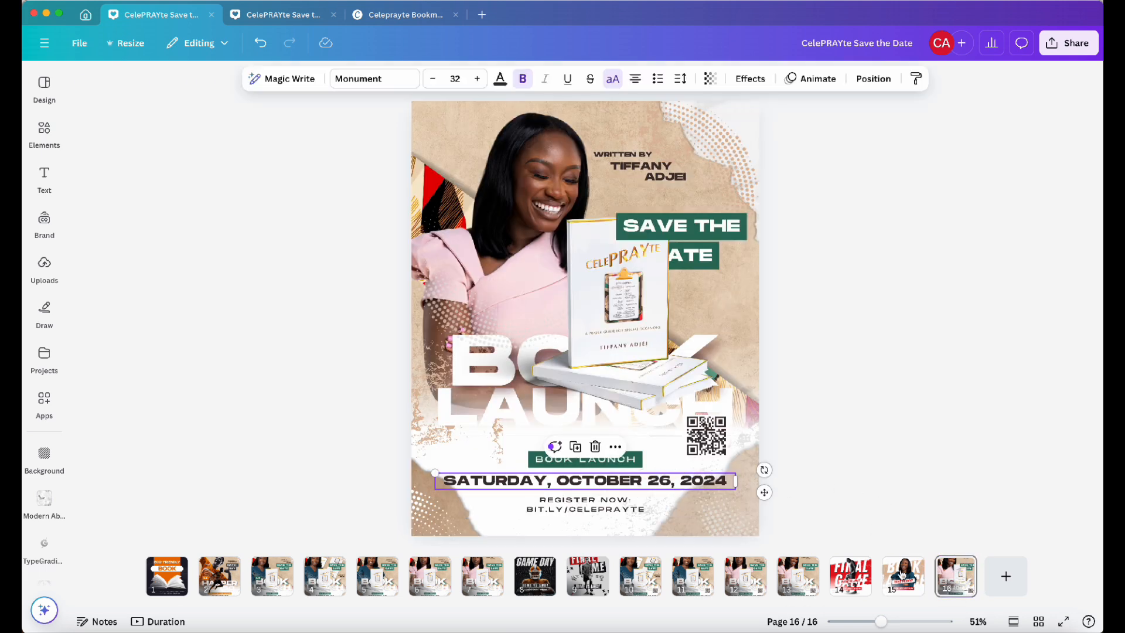
click(903, 574)
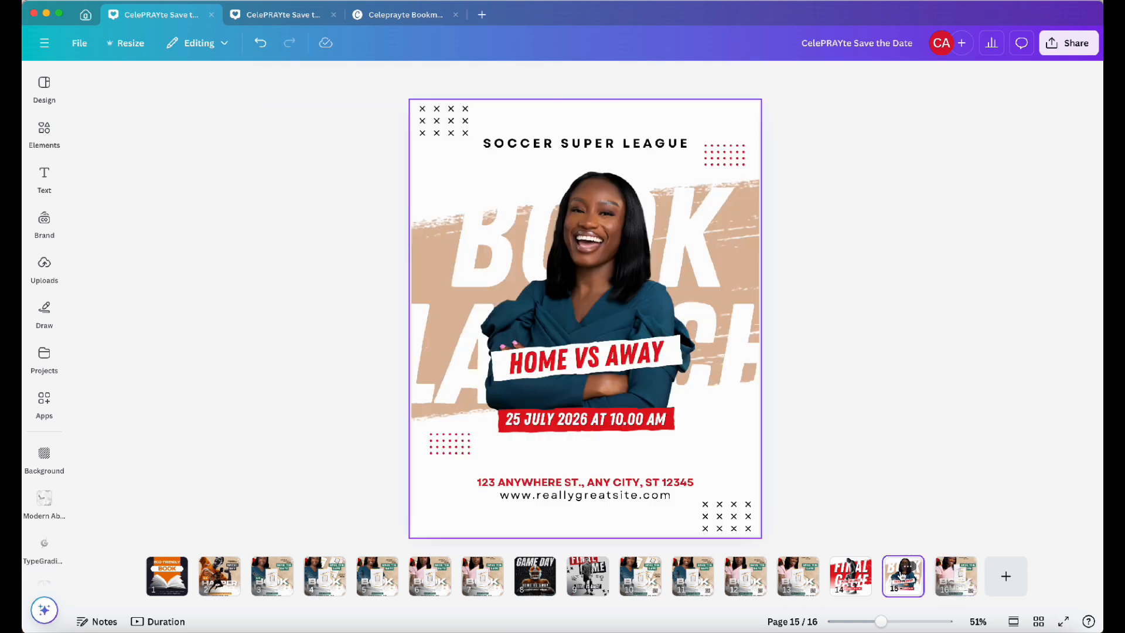
click(658, 144)
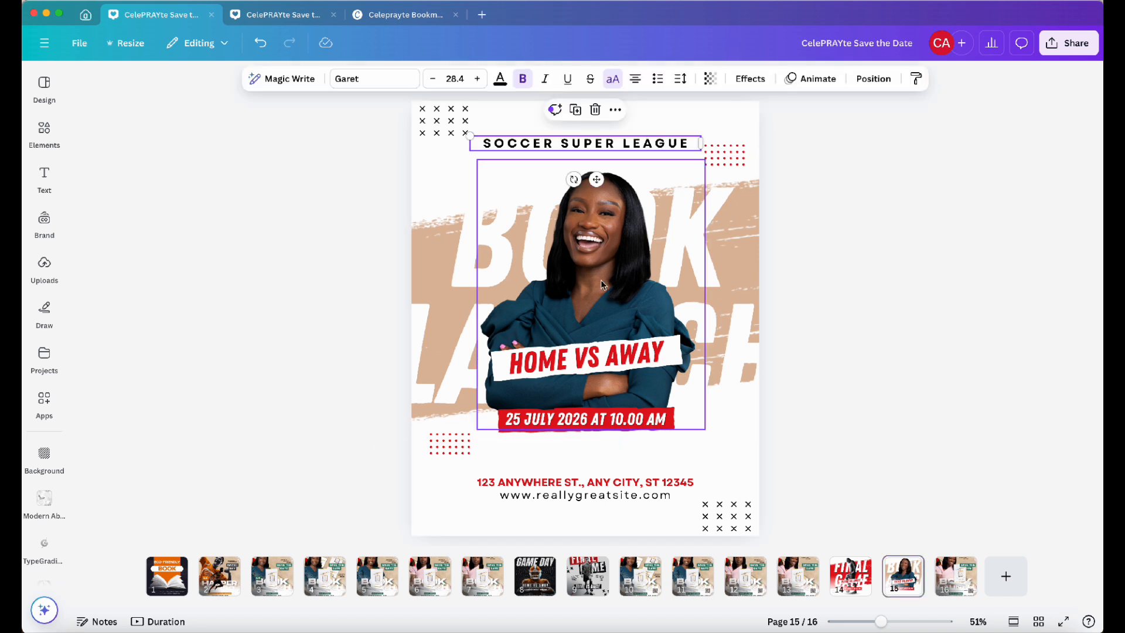
shift+click(597, 364)
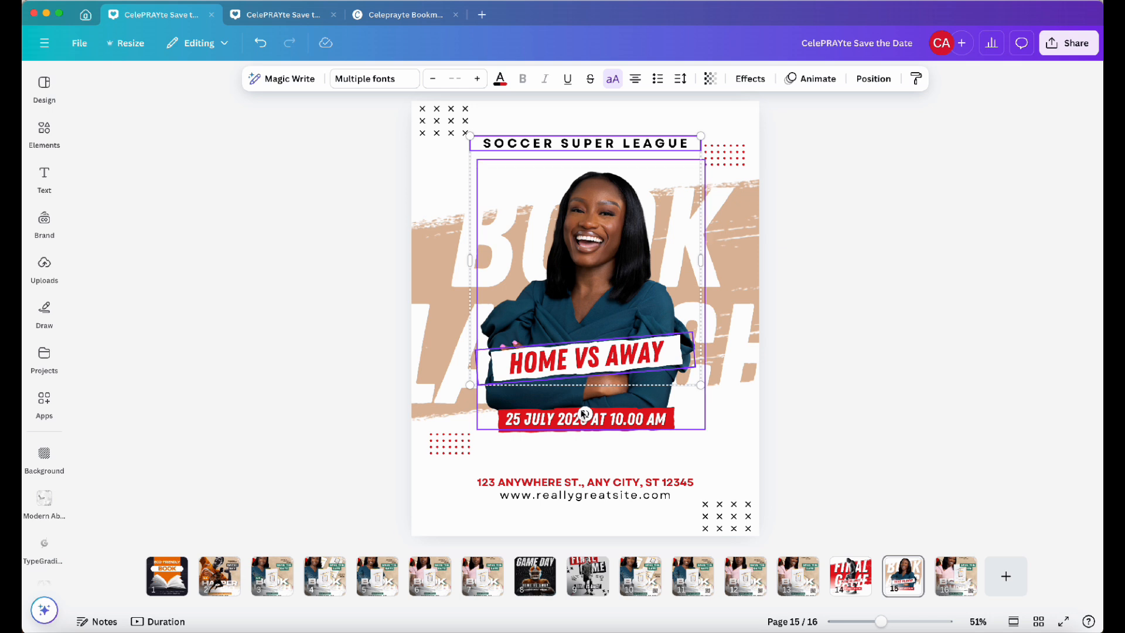
shift+click(572, 421)
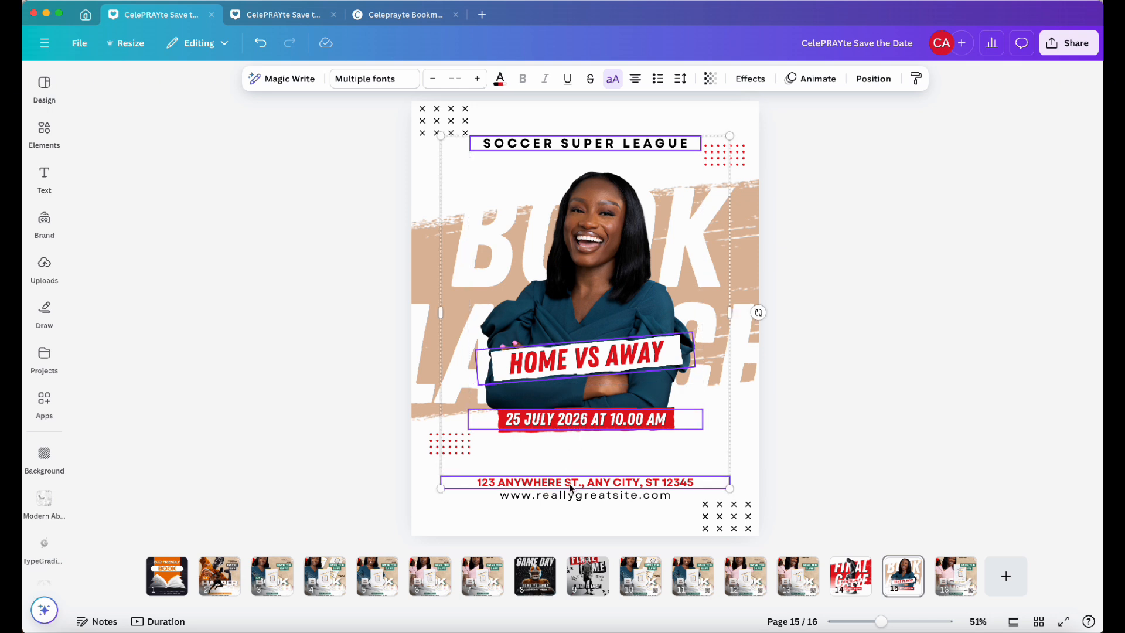
click(572, 507)
click(573, 497)
shift+click(572, 478)
shift+click(584, 422)
shift+click(593, 366)
shift+click(605, 147)
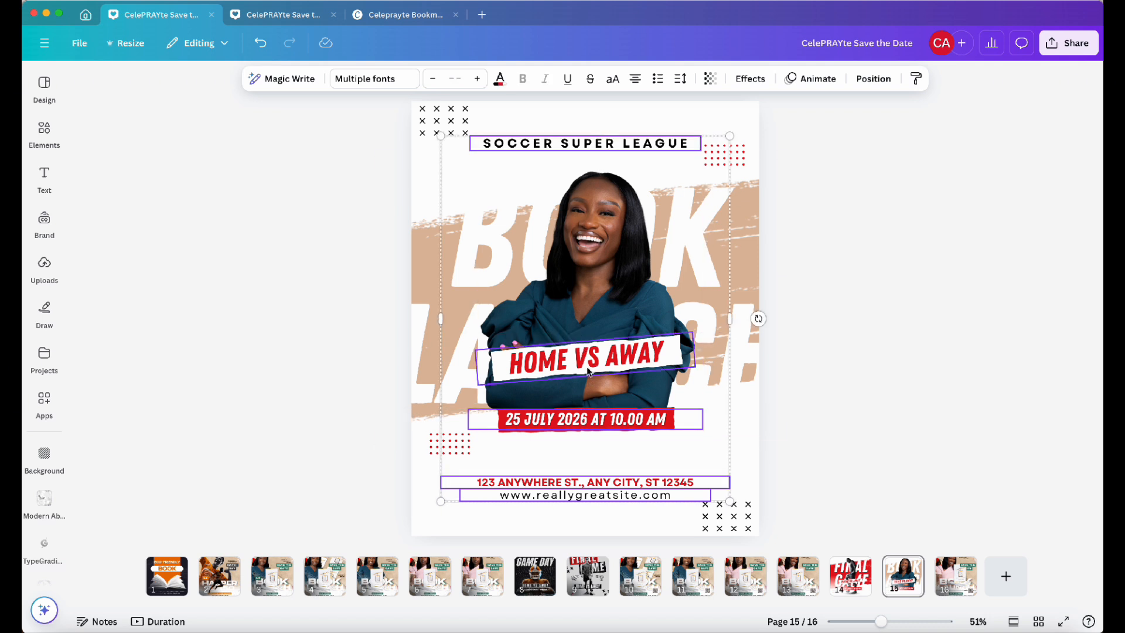
click(391, 77)
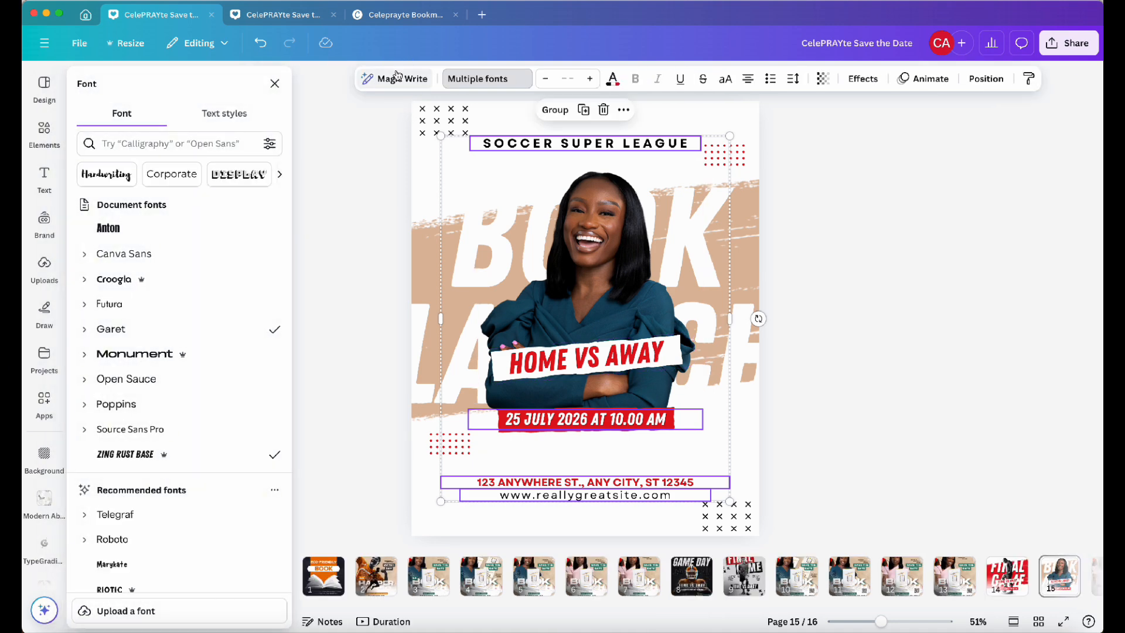
click(213, 143)
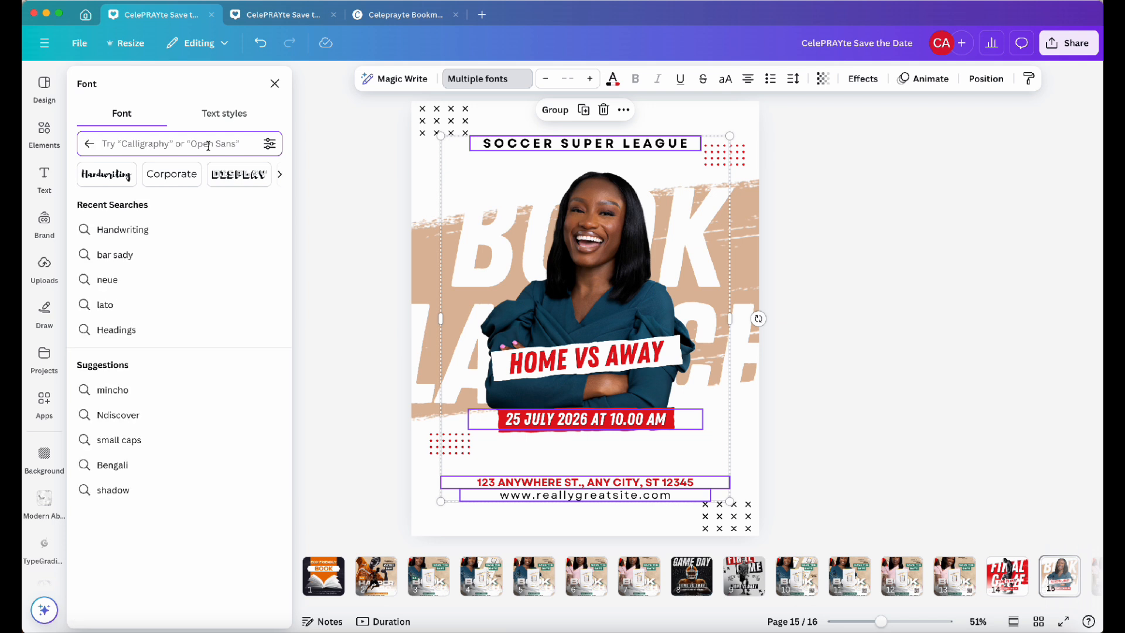
text(monum)
key(Return)
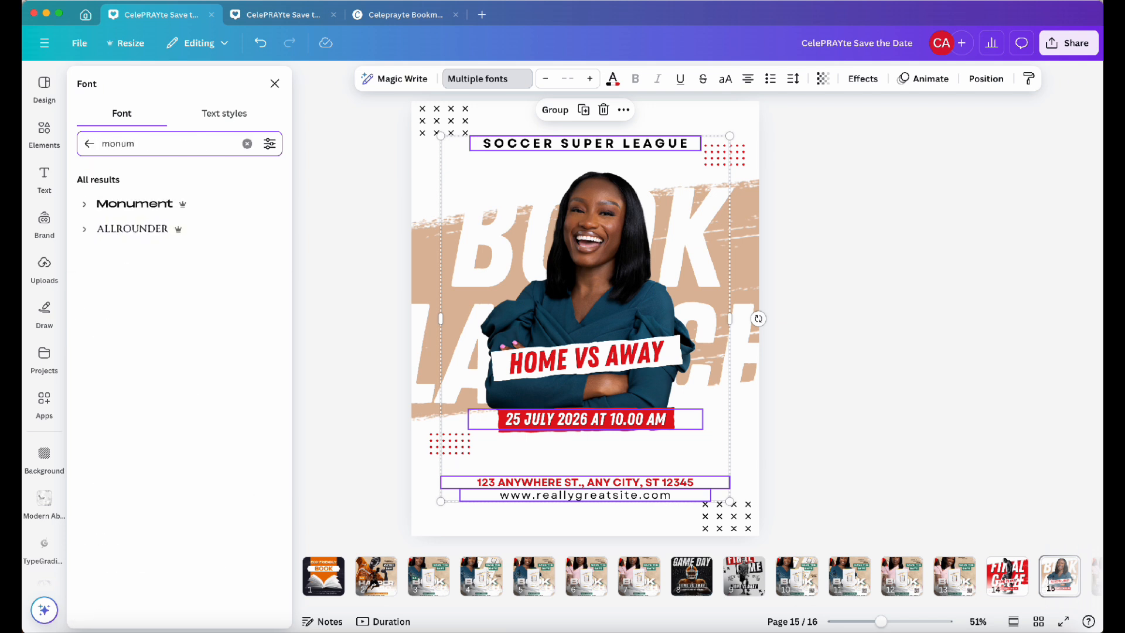
click(84, 205)
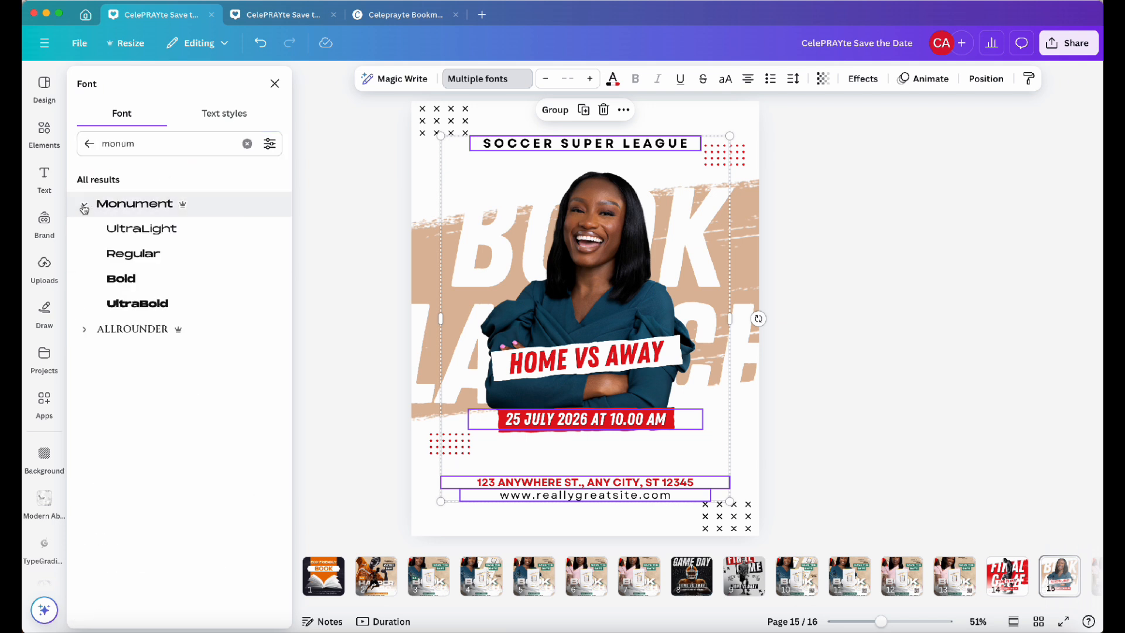
click(137, 237)
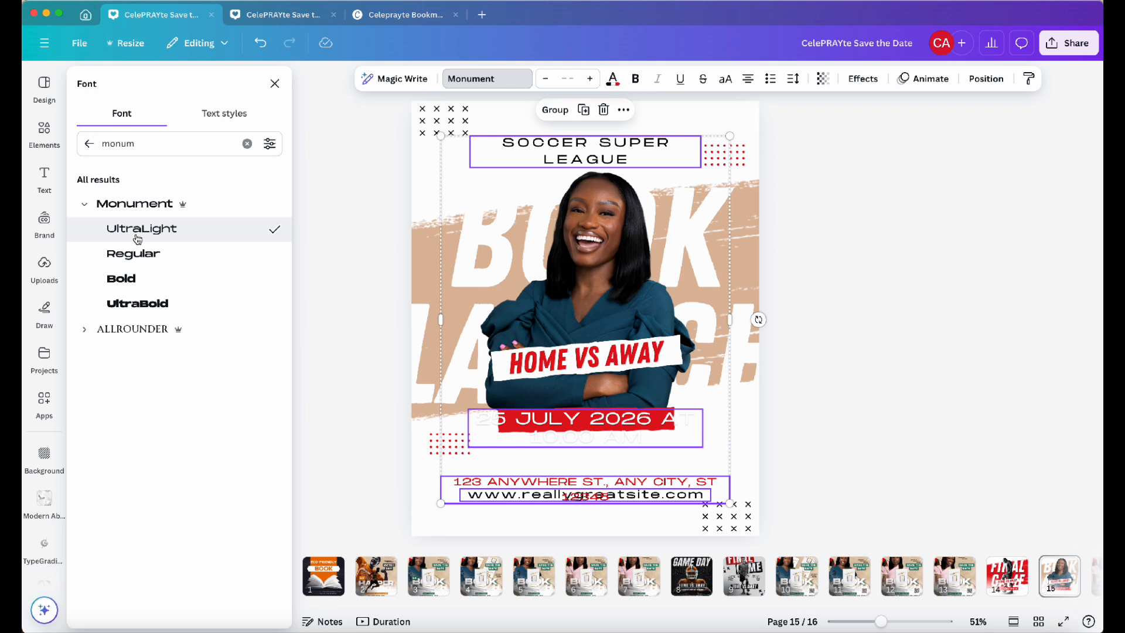
Reduce the font size of the league title, date, address and website text together
click(547, 83)
click(546, 83)
click(547, 84)
click(547, 83)
click(547, 83)
click(547, 84)
click(547, 83)
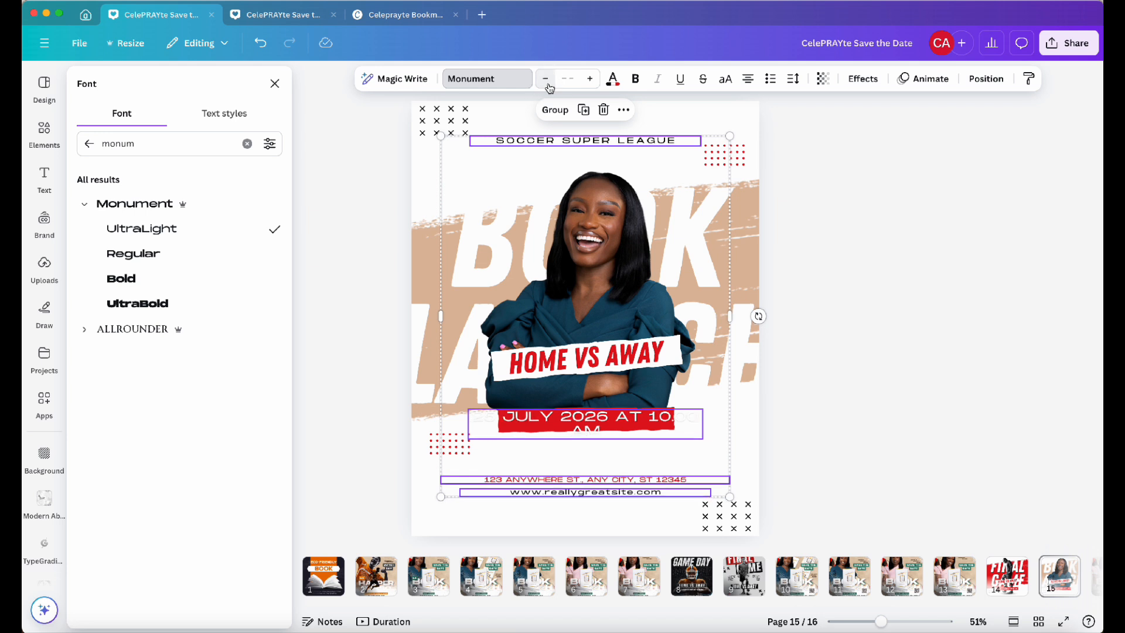
click(547, 83)
click(547, 83)
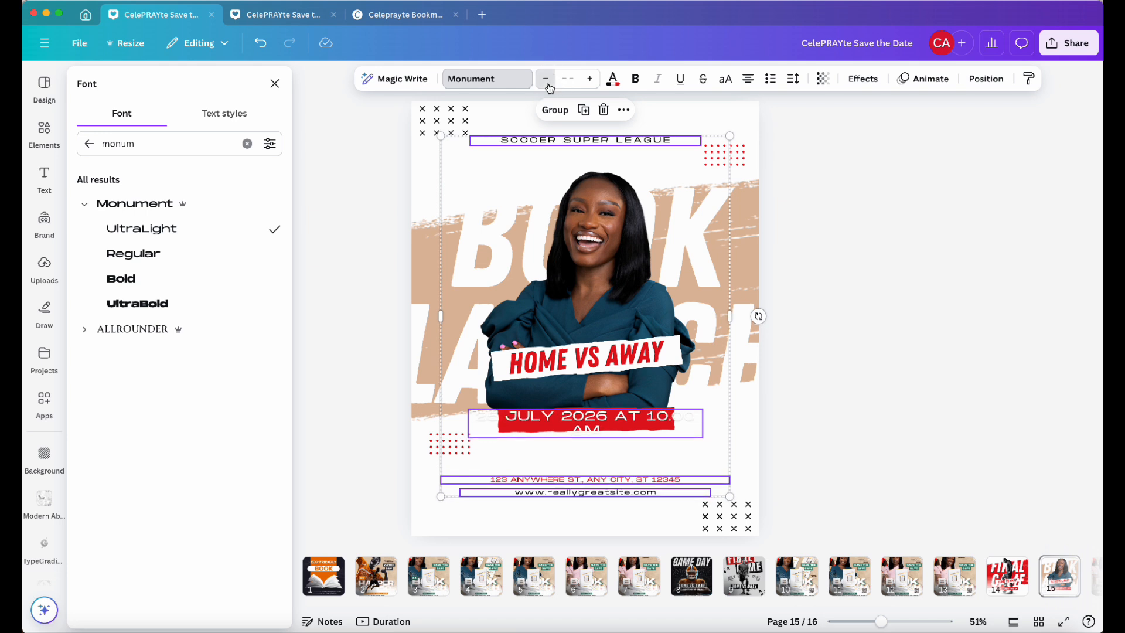
click(546, 83)
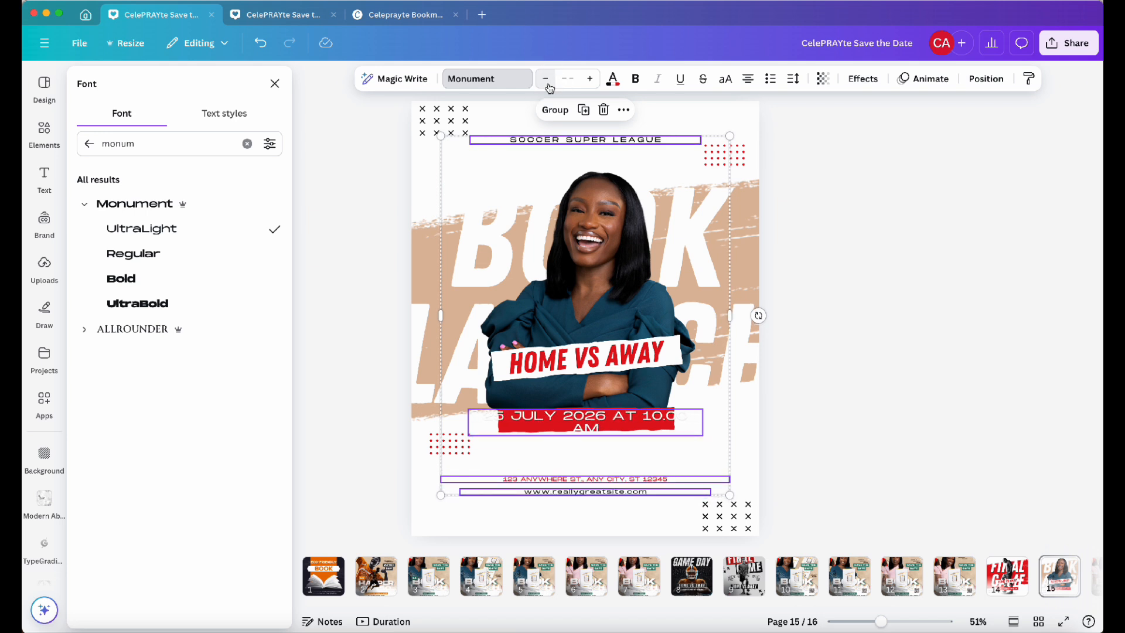
click(864, 269)
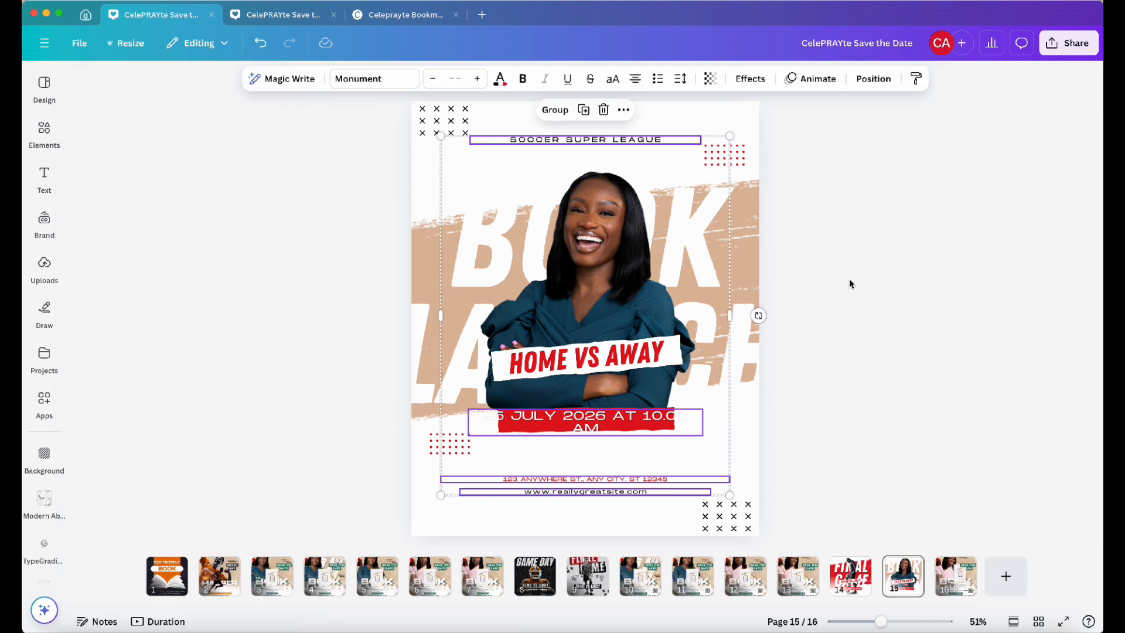
Set the address and website lines to 16 pt Monument Bold and make them uppercase
drag(641, 526, 622, 475)
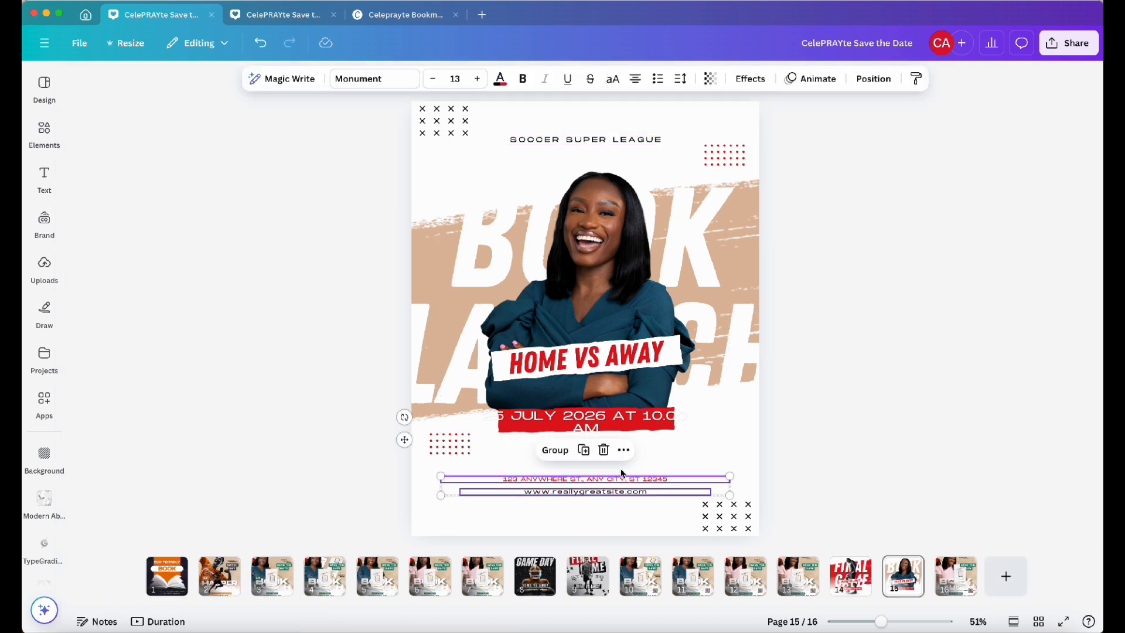
click(478, 79)
click(478, 78)
click(477, 79)
click(342, 77)
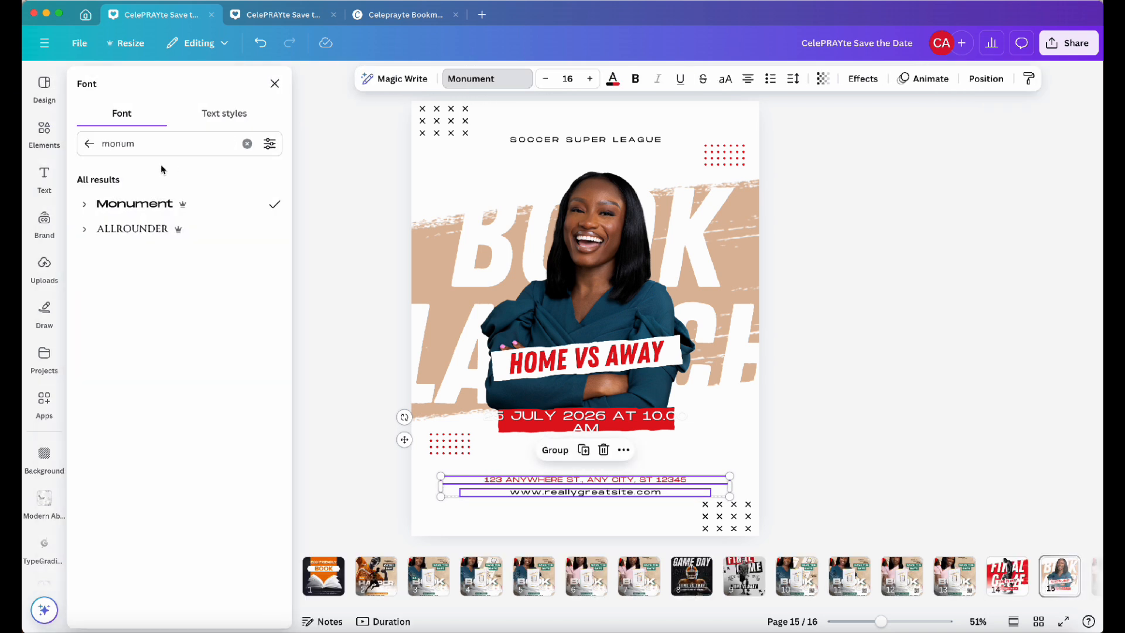
click(93, 207)
click(132, 262)
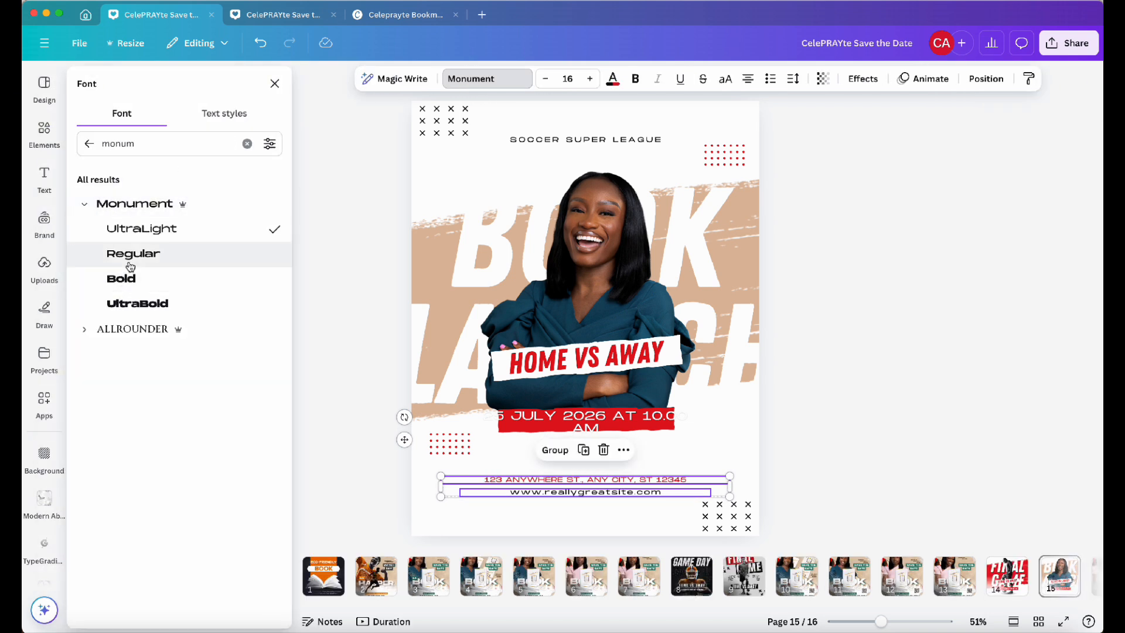
click(134, 278)
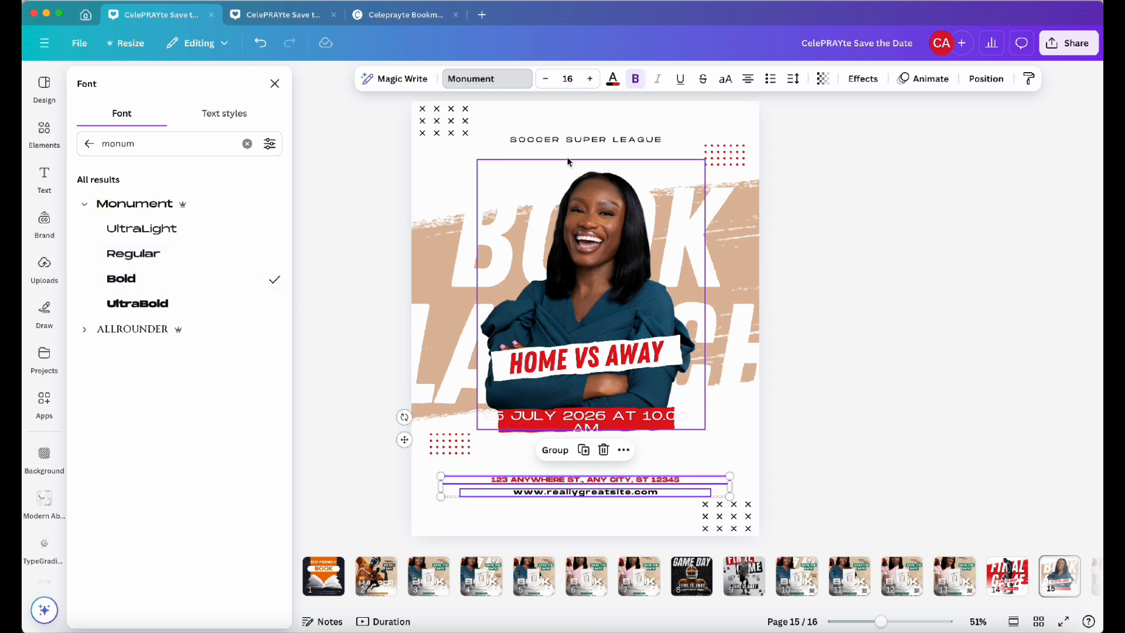
click(724, 85)
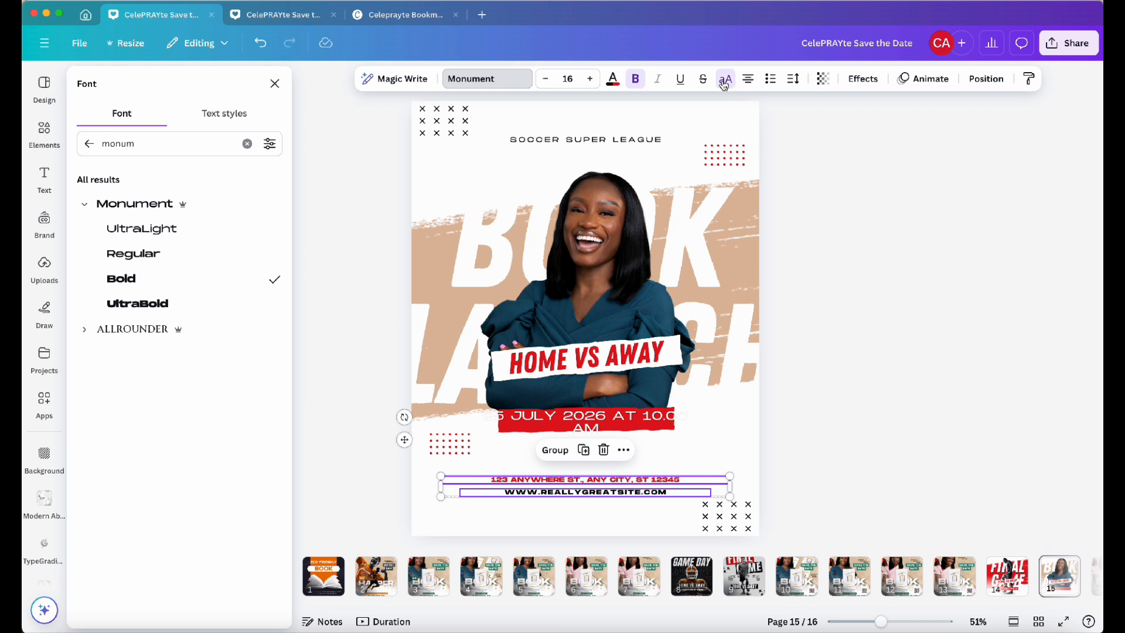
Reduce the date text's font size to 18.9
click(623, 423)
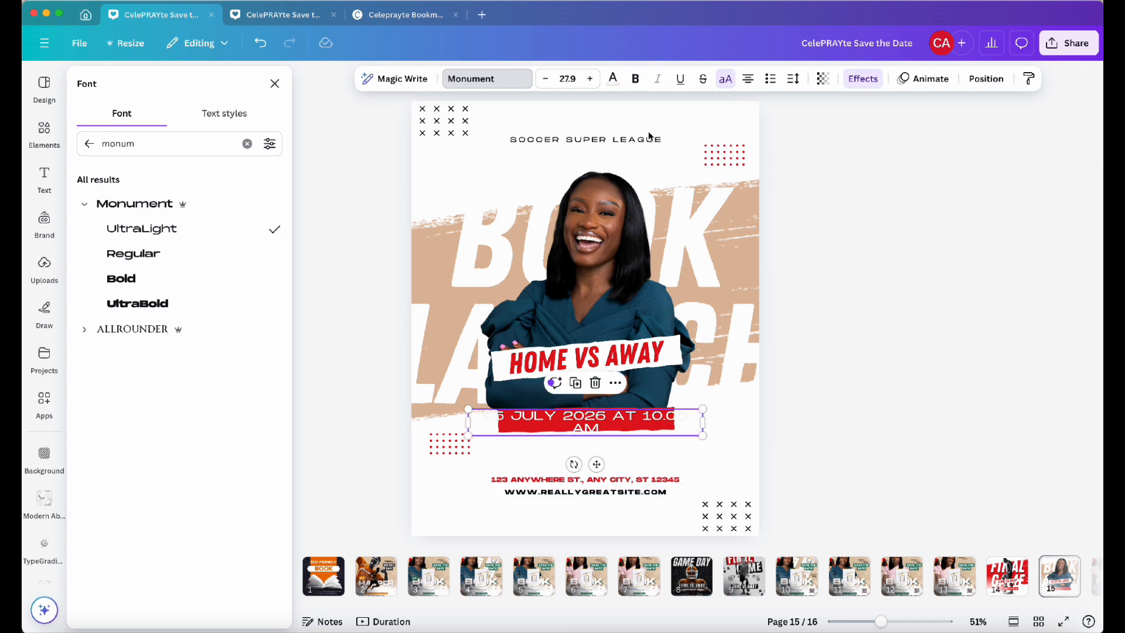
click(544, 80)
click(544, 80)
click(545, 80)
click(545, 80)
click(545, 80)
click(545, 79)
click(545, 80)
click(545, 80)
click(545, 80)
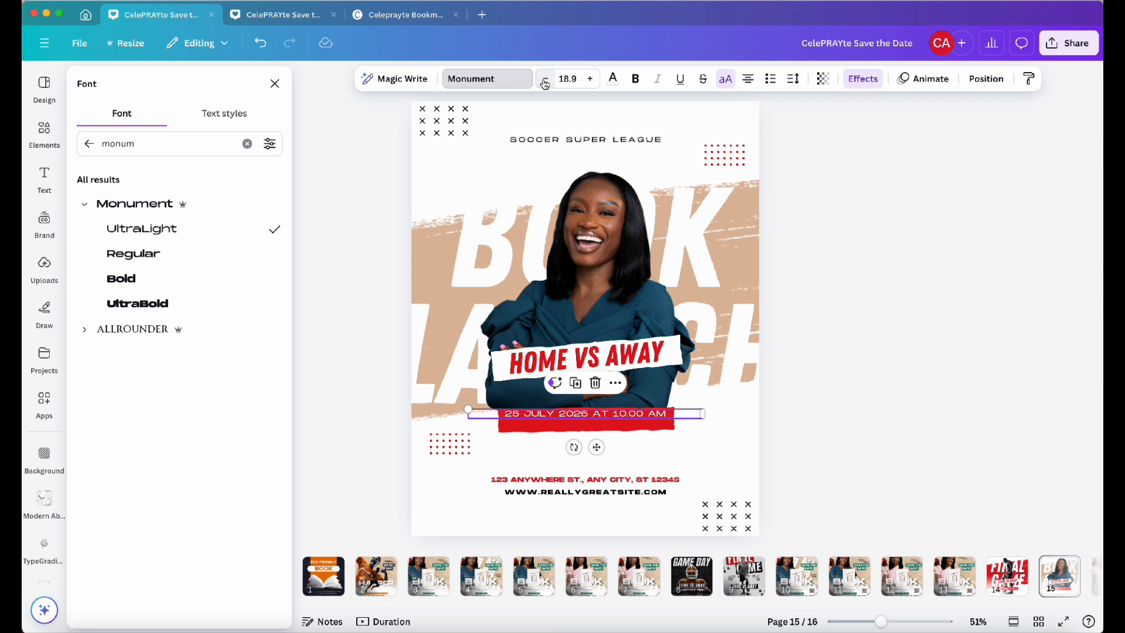
Recolor each red piece of the date banner with the tan brand palette color
click(642, 425)
shift+click(573, 429)
shift+click(535, 430)
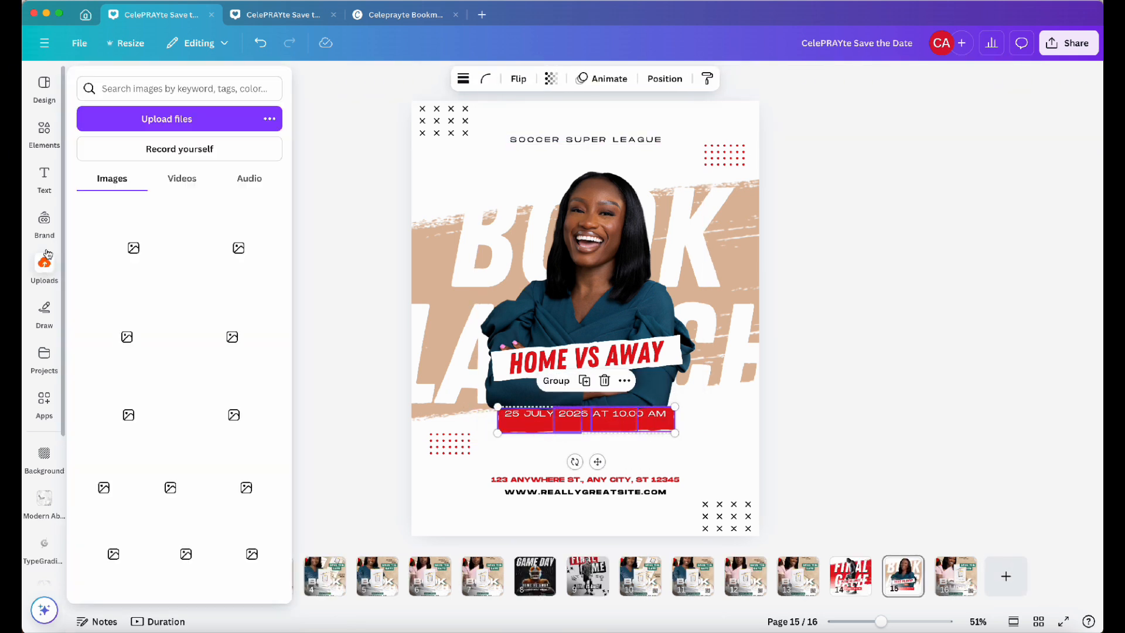
click(329, 443)
click(505, 428)
click(467, 80)
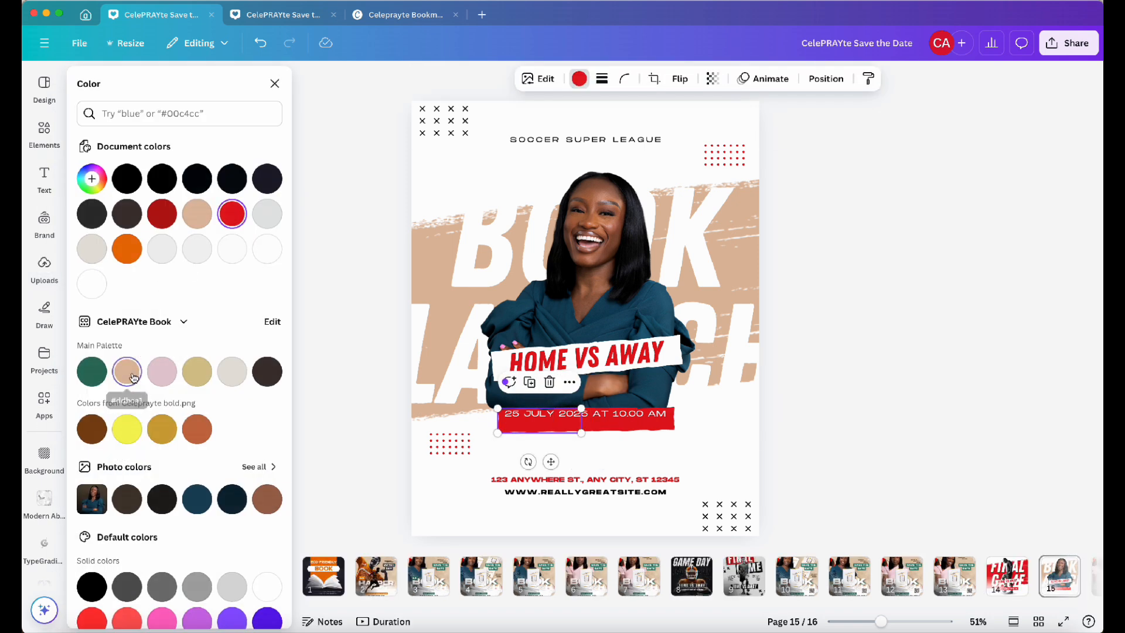
click(126, 371)
click(92, 372)
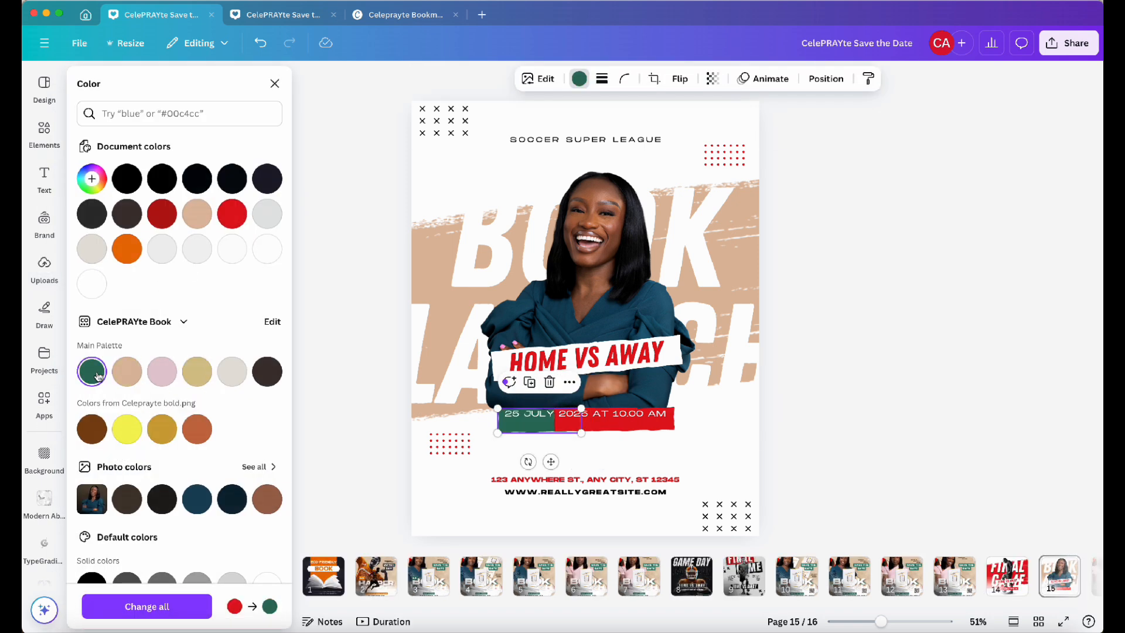
click(127, 371)
click(595, 419)
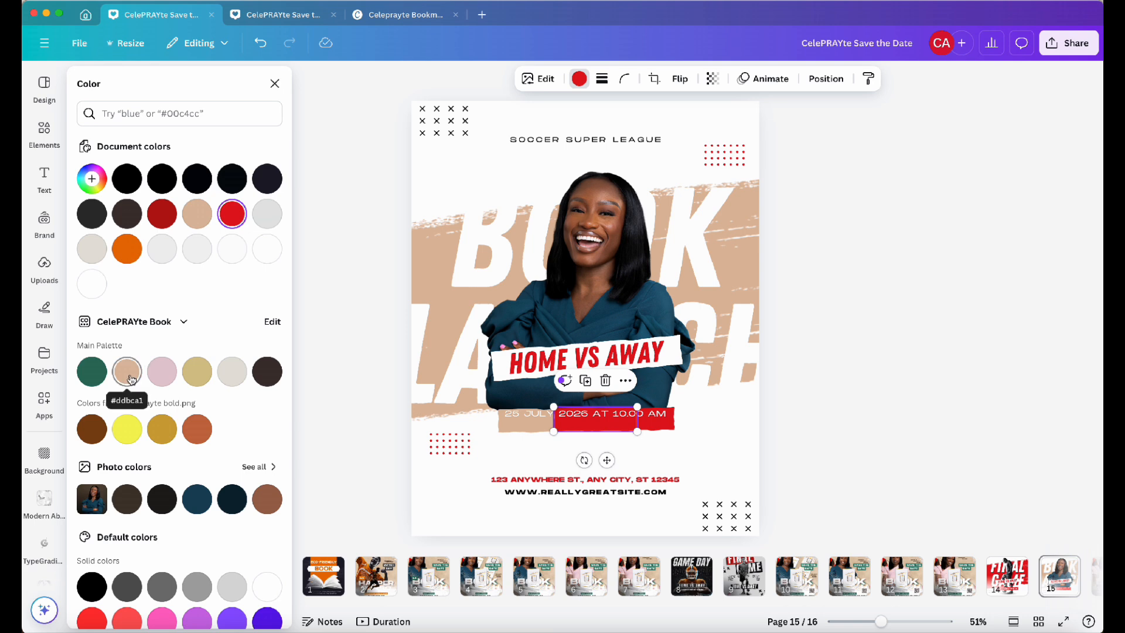
click(130, 379)
click(657, 426)
click(132, 372)
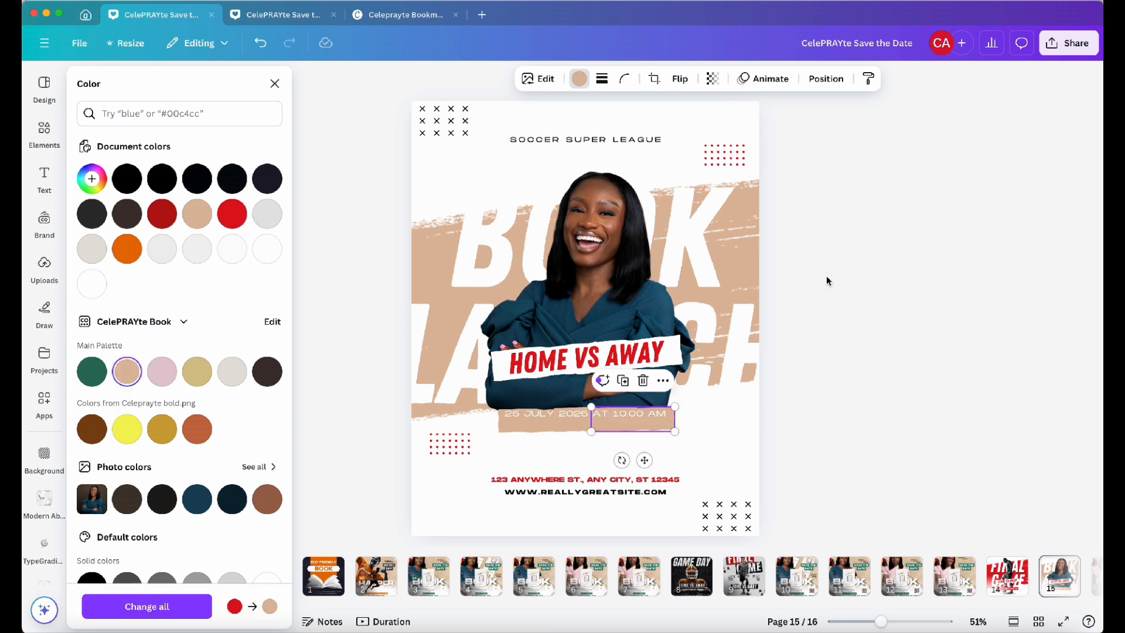
Recolor the HOME VS AWAY text with the tan brand palette color
click(826, 276)
click(649, 355)
click(500, 79)
click(126, 372)
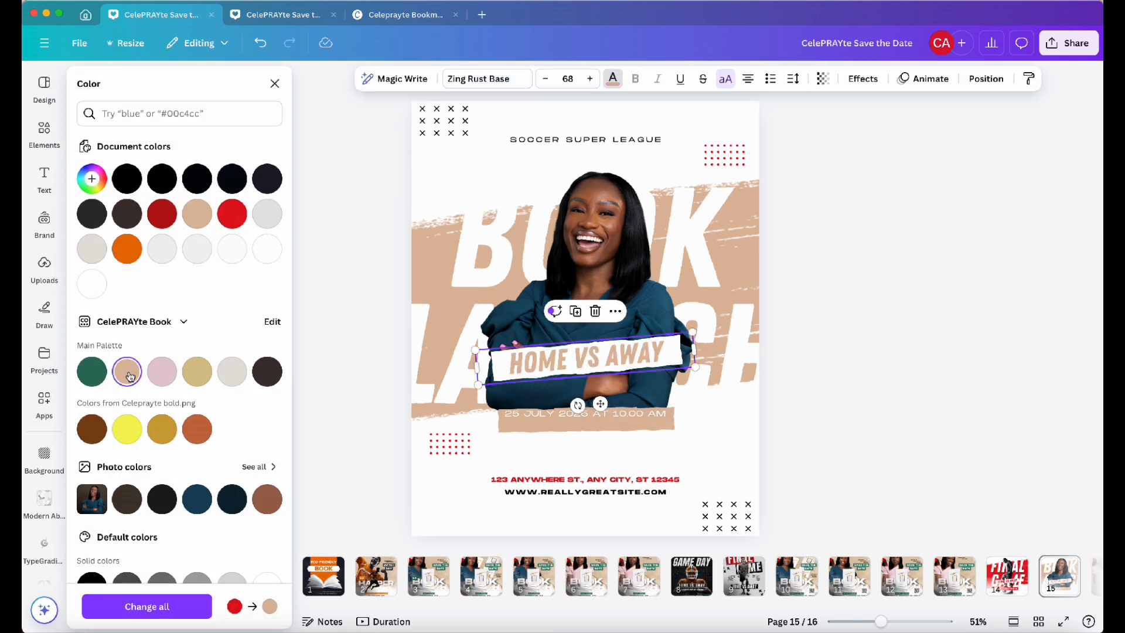
click(805, 304)
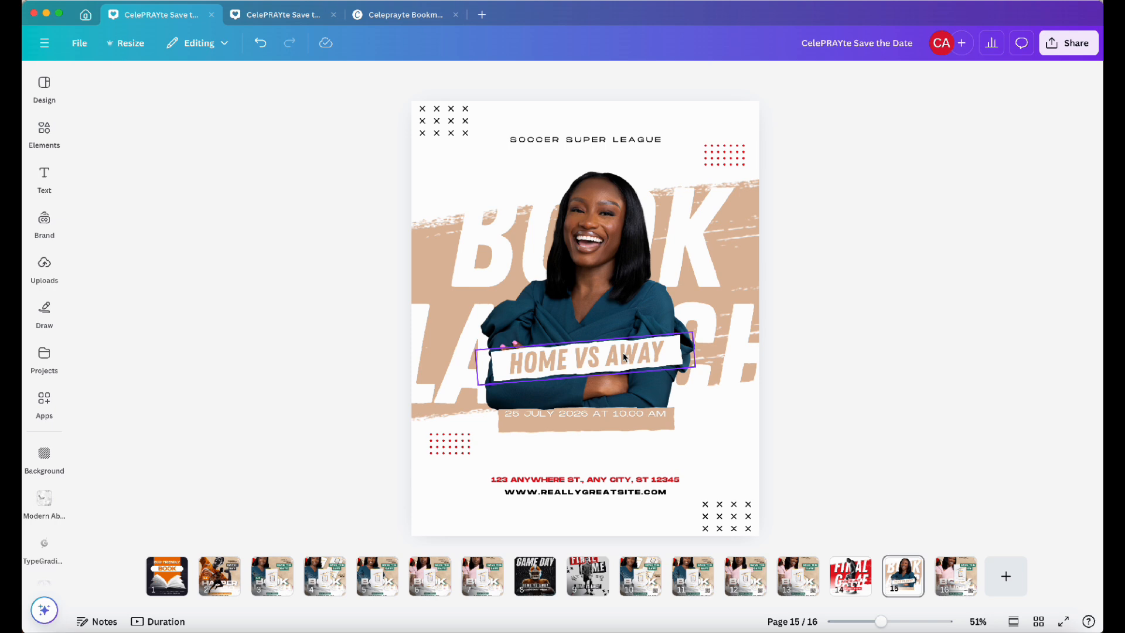
Duplicate the current page
right_click(902, 568)
click(967, 311)
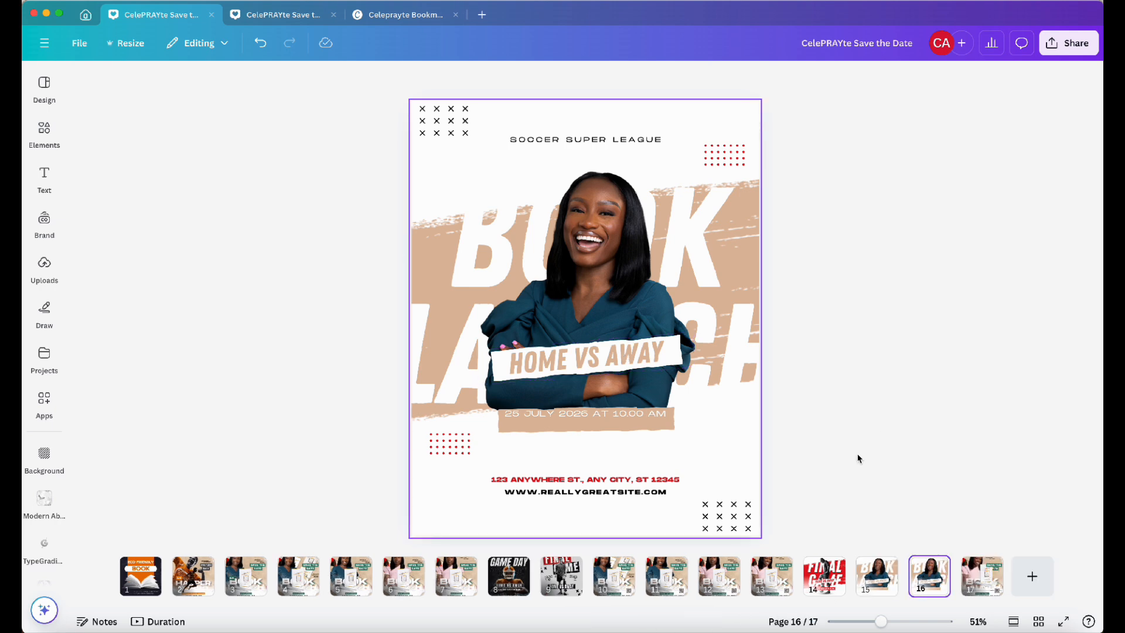
Color the address line brown from the Celeprayte colors and replace it with the event venue's street address
click(548, 487)
click(499, 79)
click(93, 431)
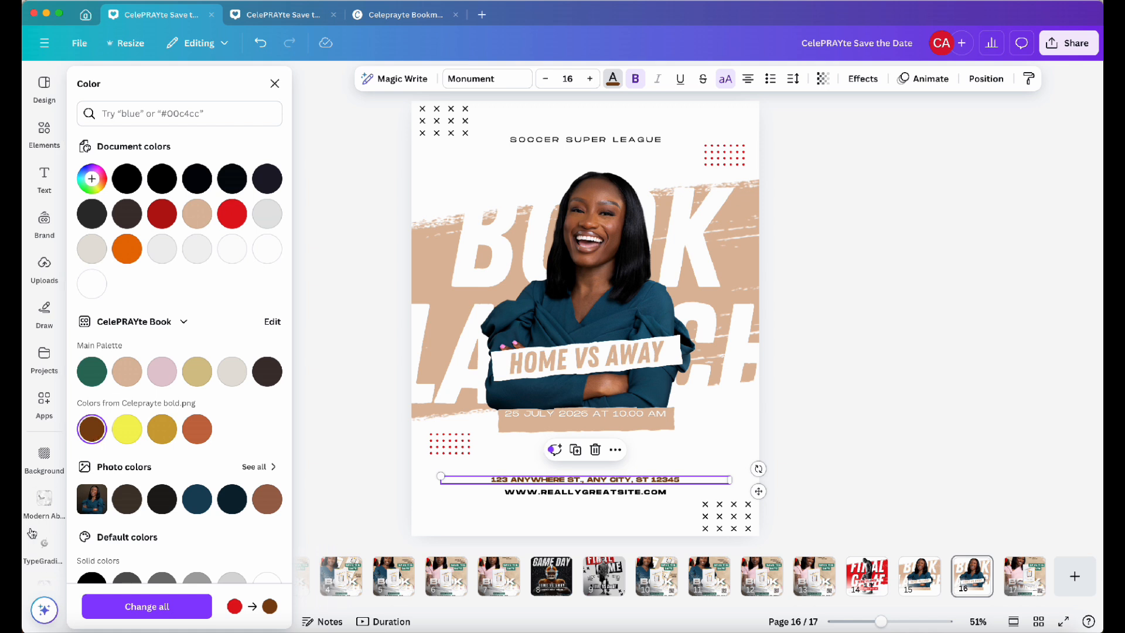
triple_click(579, 484)
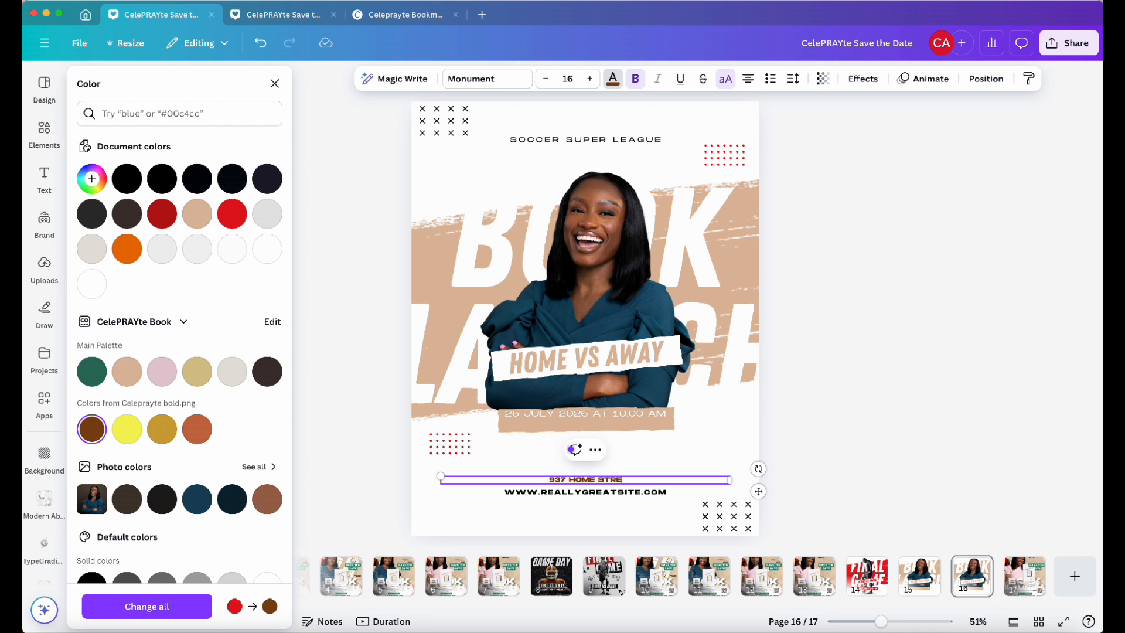
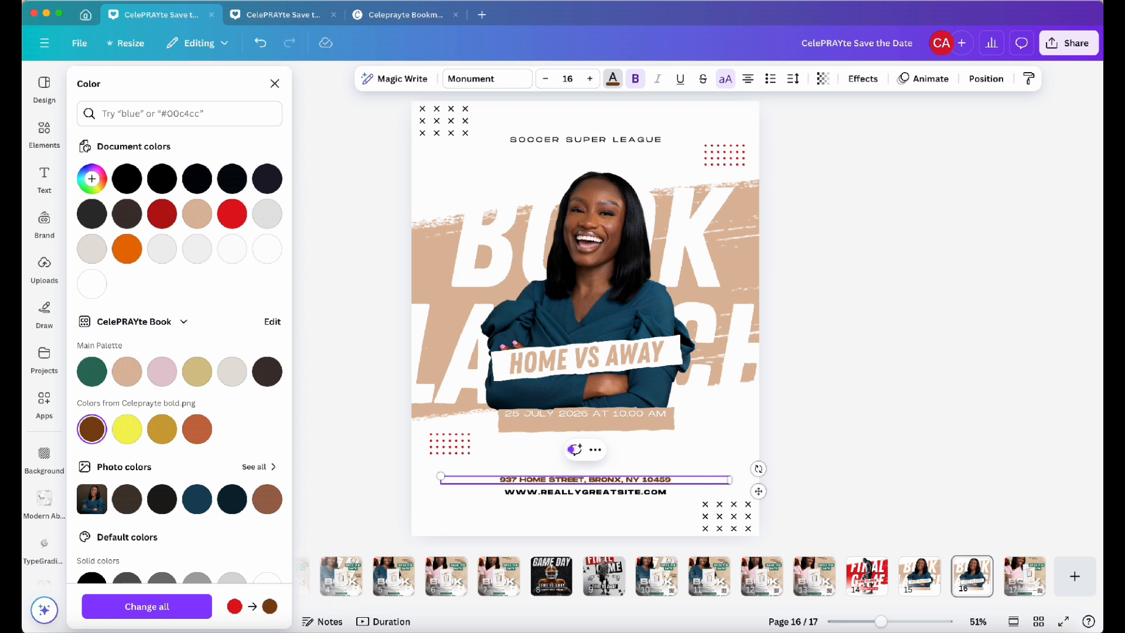
Replace the website line with OCTOBER 26, 2024 | 6PM -12AM
click(569, 493)
text(OCTOBER 26, 2024 | 6PM -12AM)
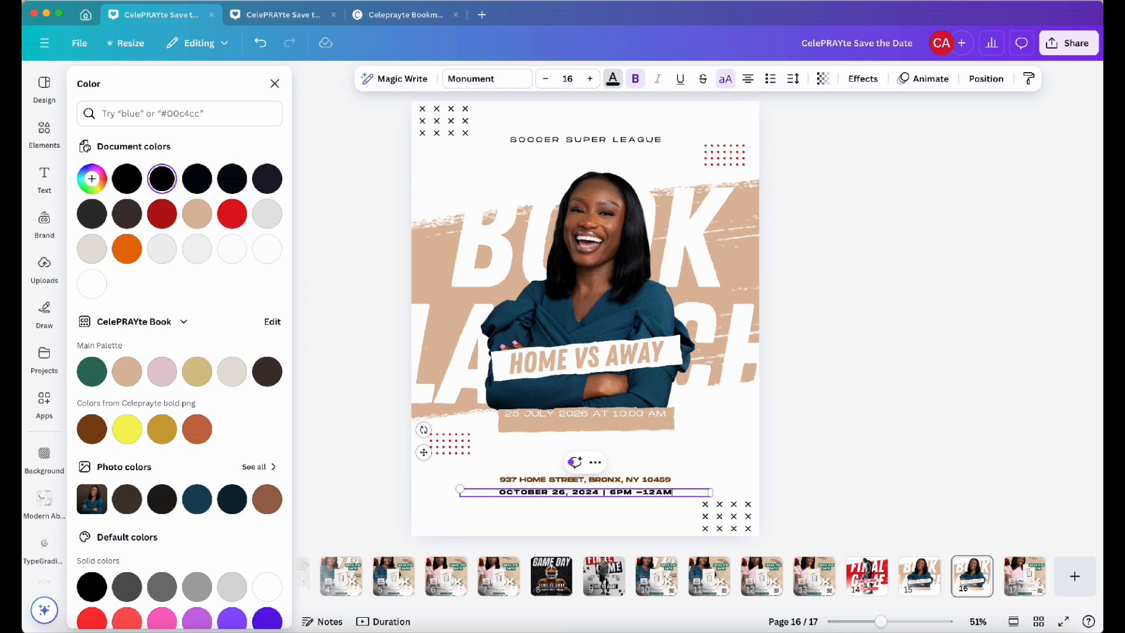
Delete the old date line and the tan banner shapes beneath the name strip
click(636, 415)
key(Delete)
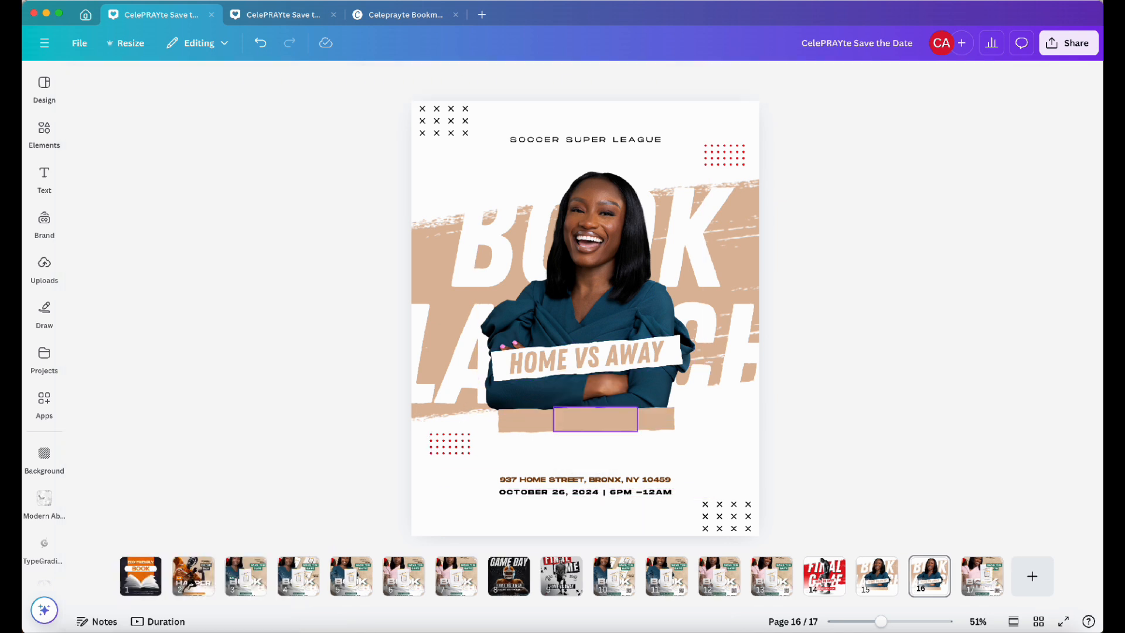
click(636, 417)
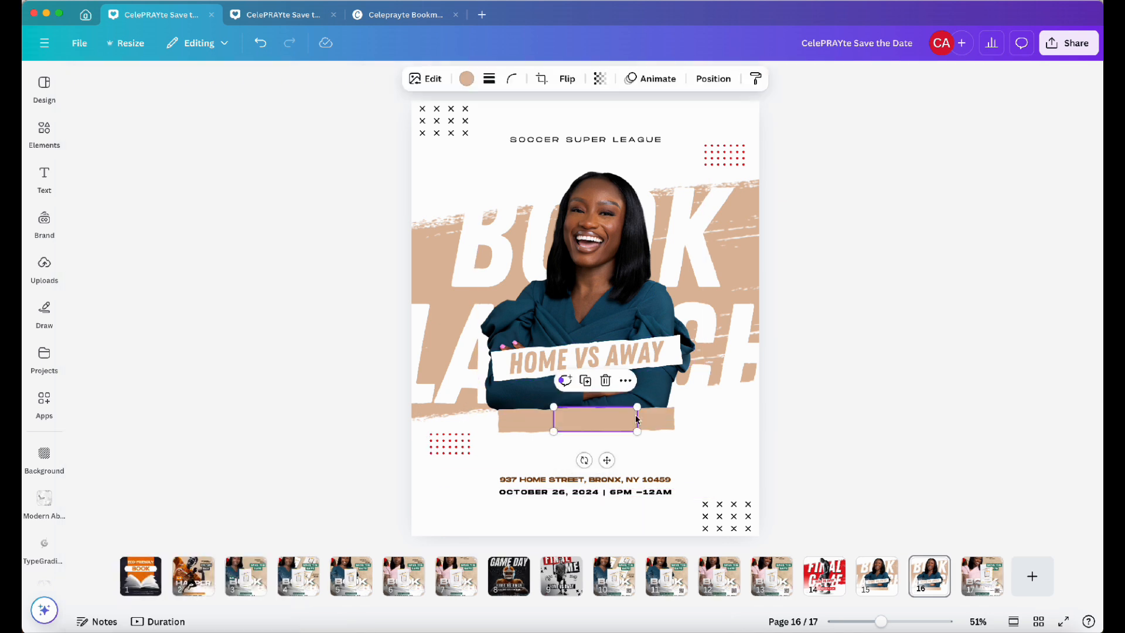
shift+click(664, 425)
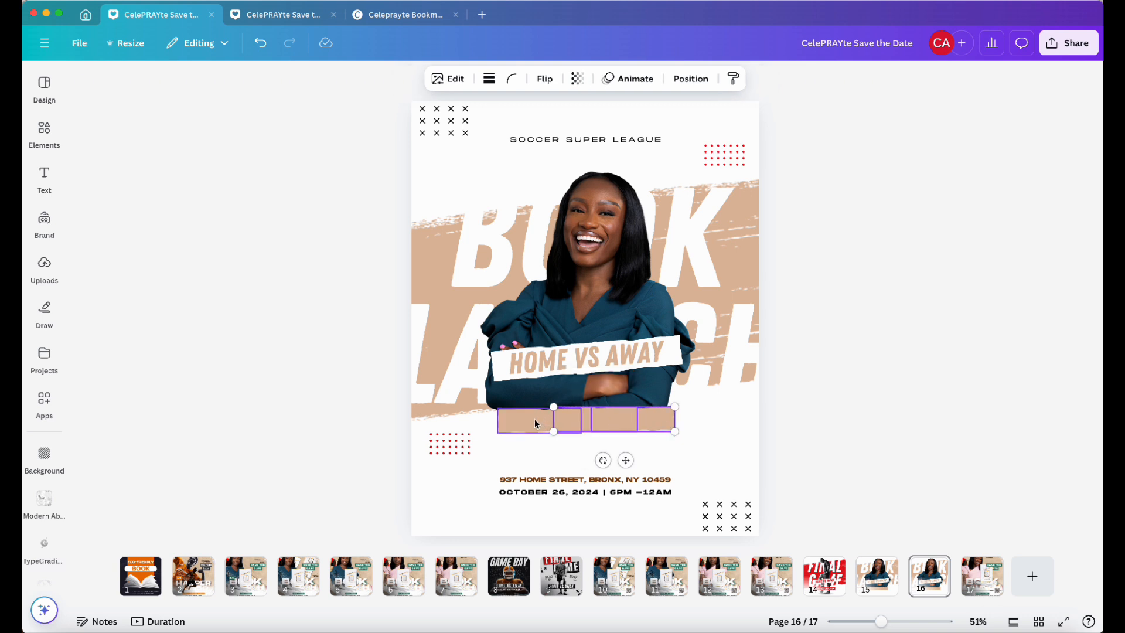
shift+click(535, 423)
key(Delete)
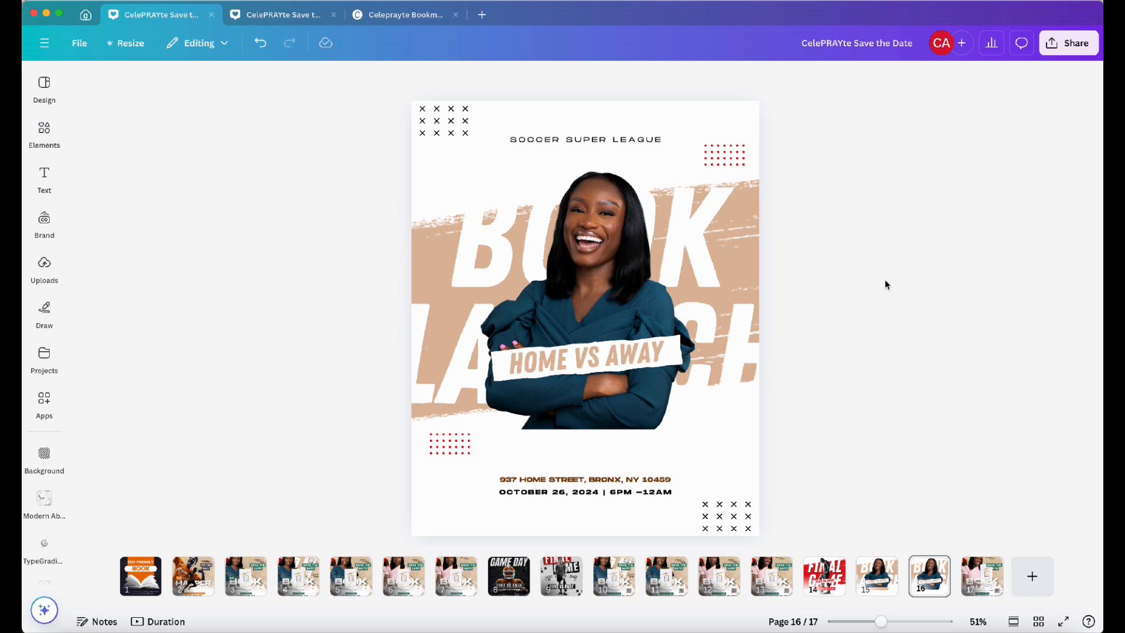
Replace the HOME VS AWAY text with the author's full name
double_click(623, 354)
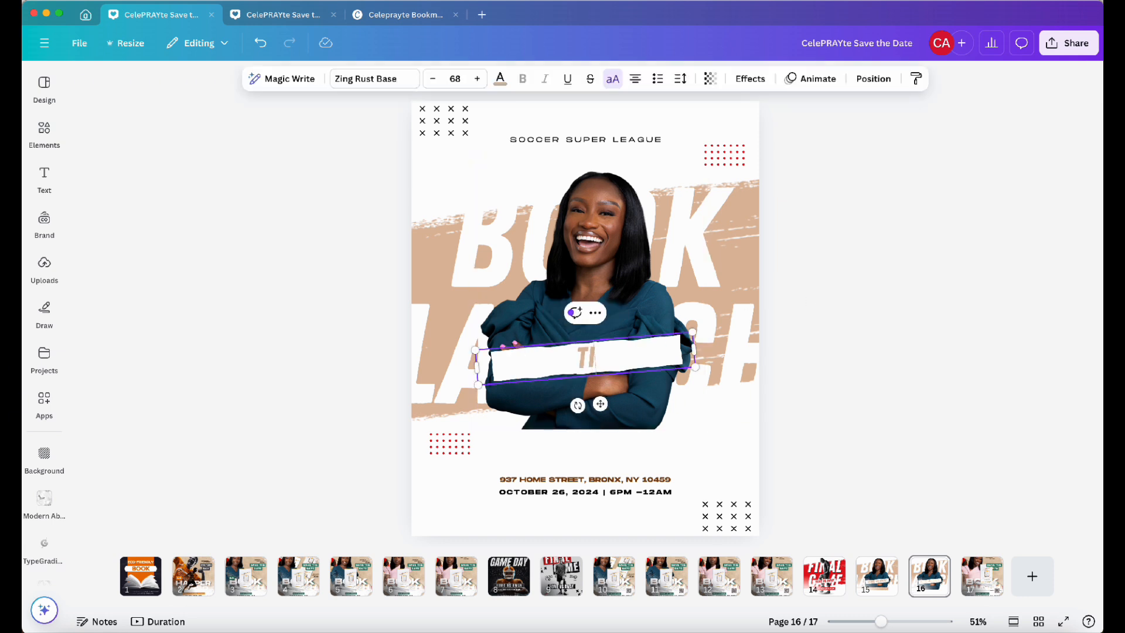
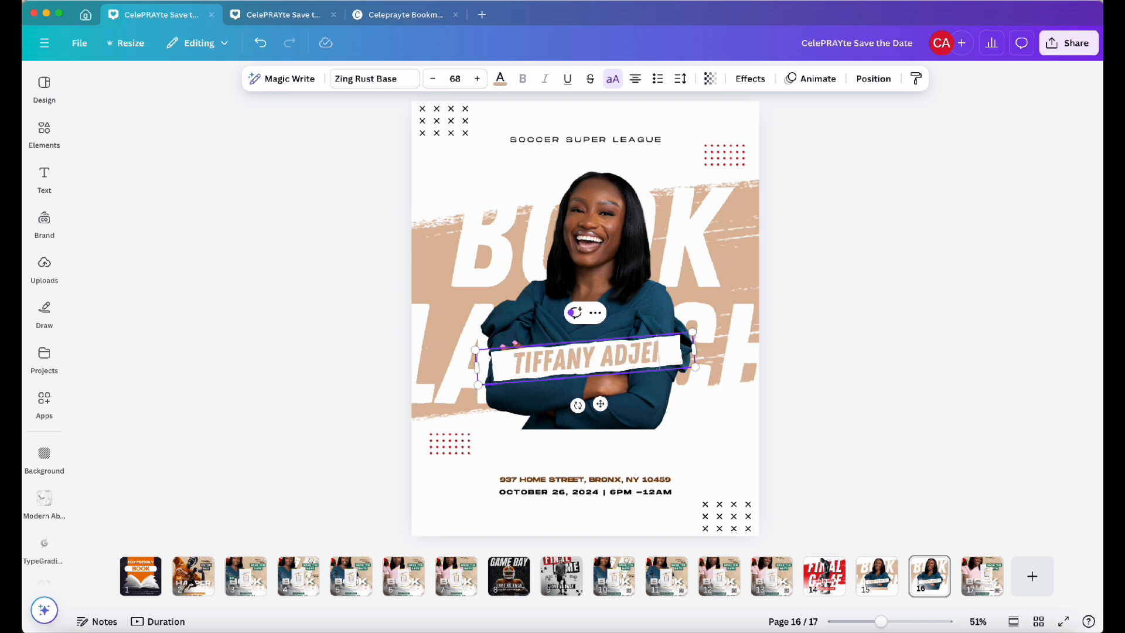
click(884, 274)
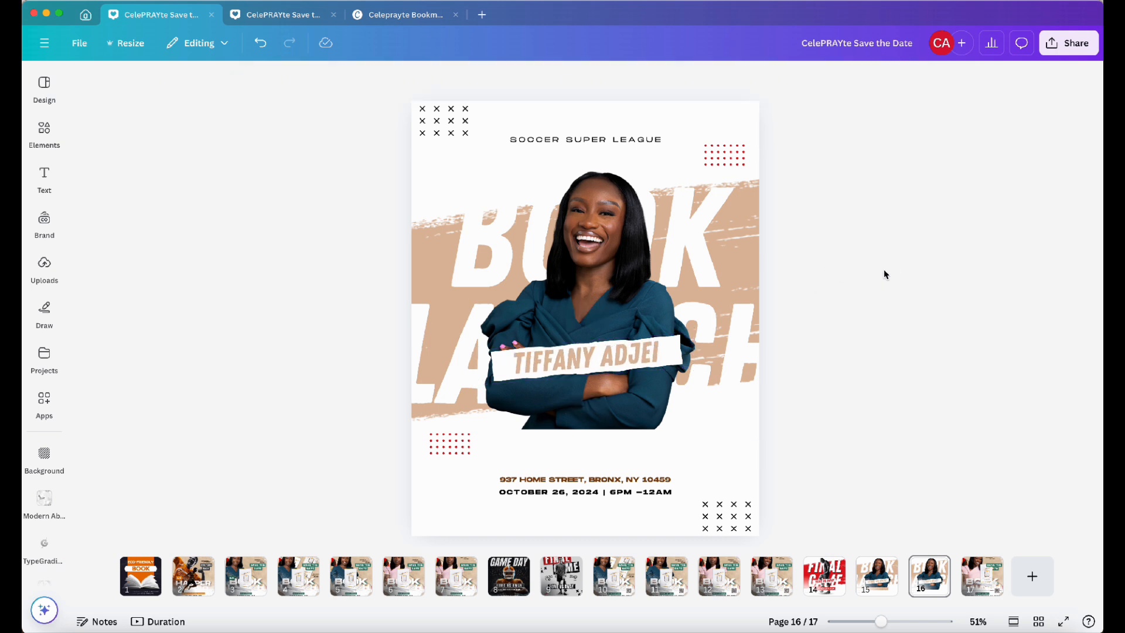
Browse the brand kit's photos and graphics collections
click(44, 222)
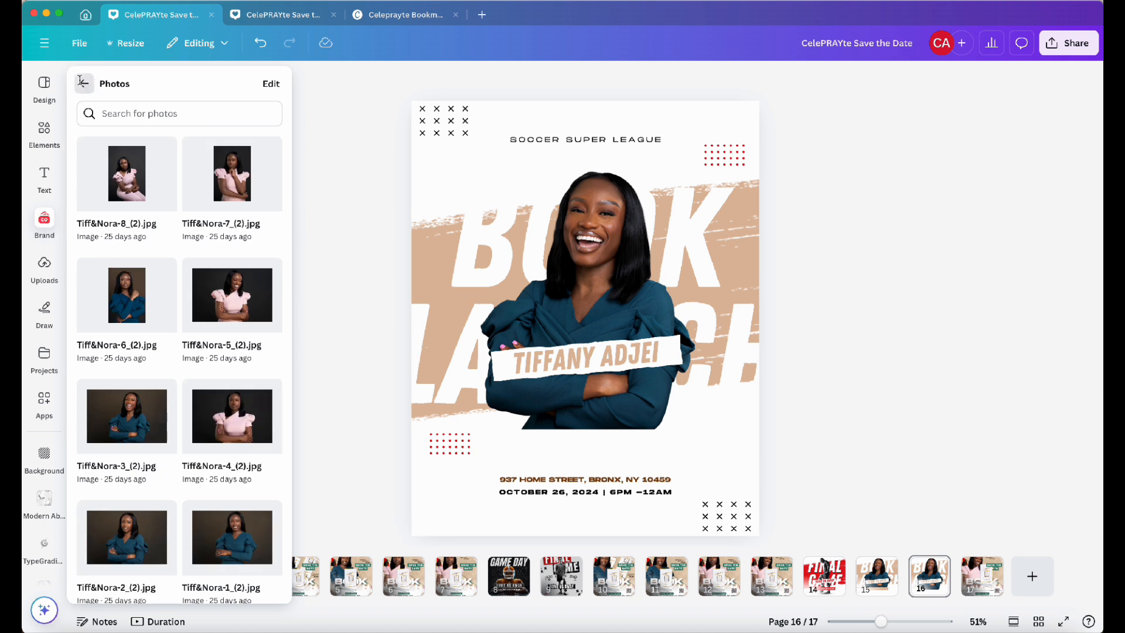
click(84, 83)
scroll(145, 341, down, 2)
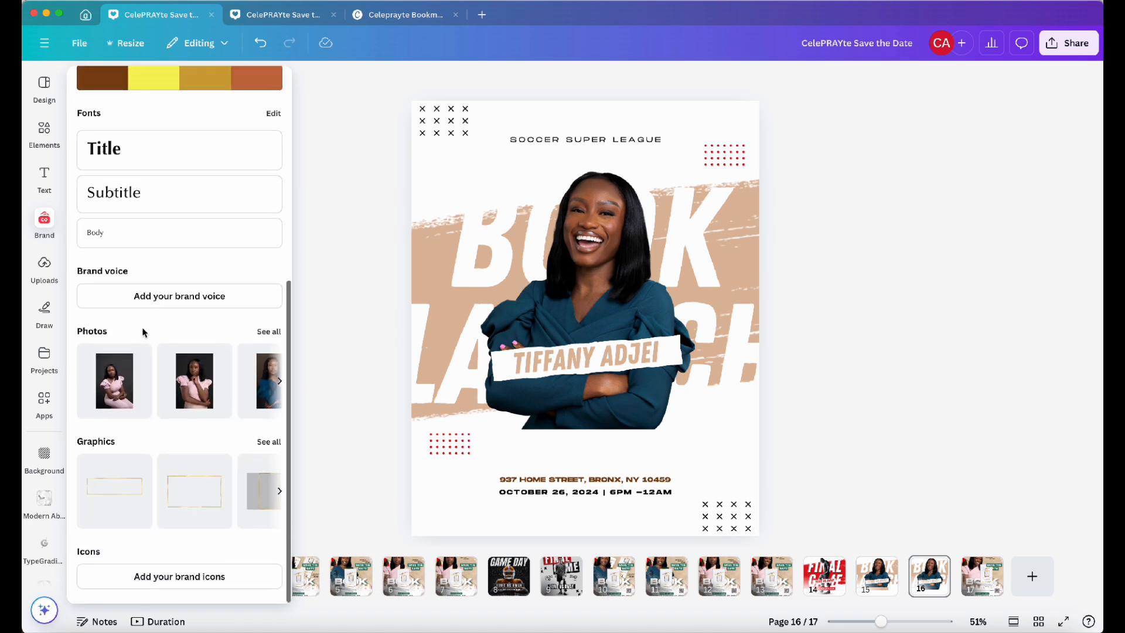
click(268, 441)
scroll(234, 495, down, 1)
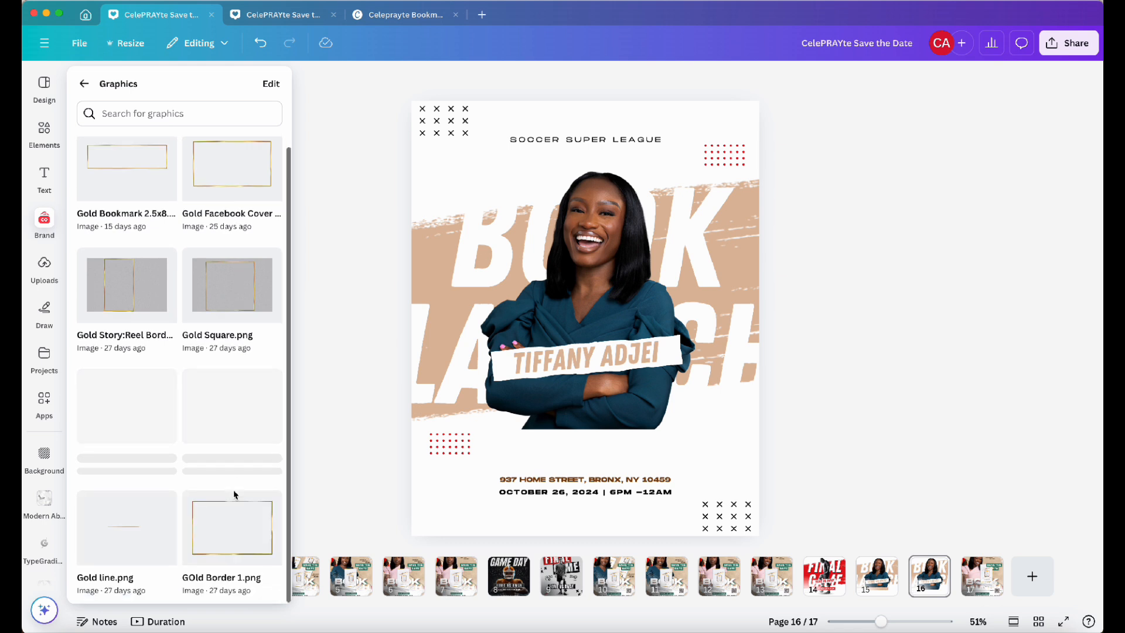
click(85, 85)
Add the Center Front Tilted book mockup from the brand kit photos and place it over the lower portrait
click(264, 333)
scroll(198, 398, down, 10)
scroll(198, 402, up, 3)
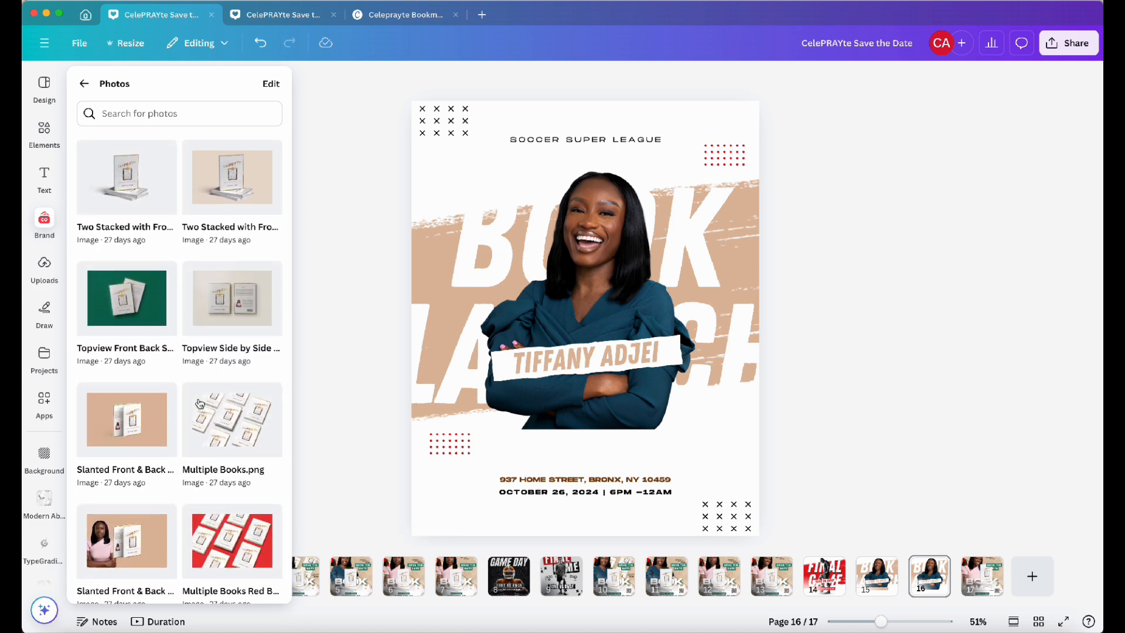
scroll(200, 403, up, 2)
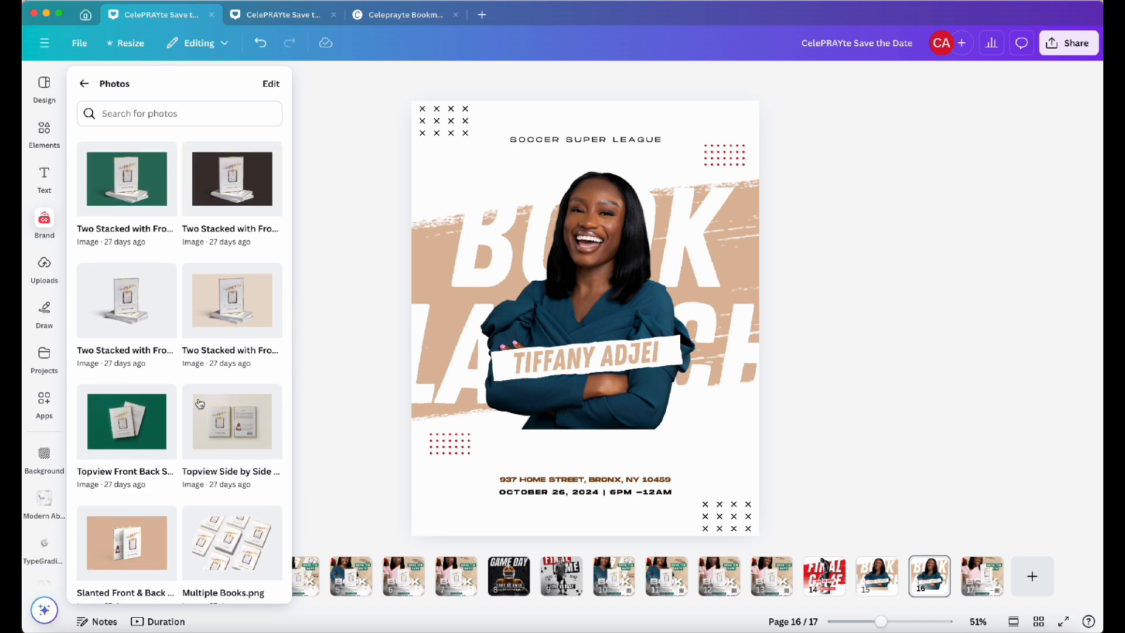
scroll(199, 404, down, 1)
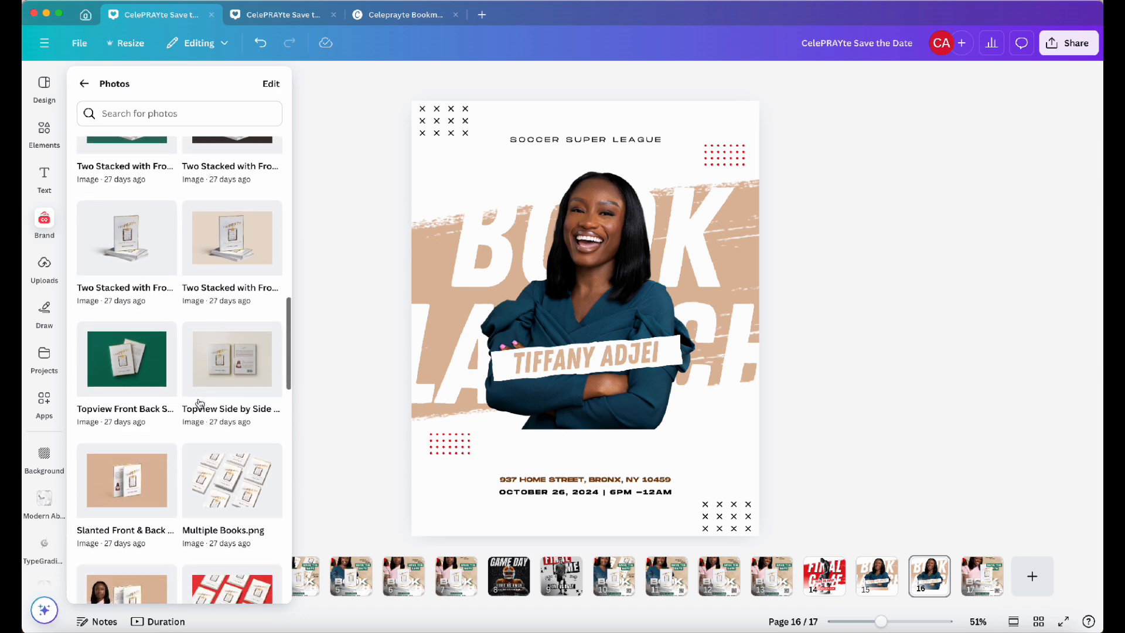
scroll(200, 403, down, 1)
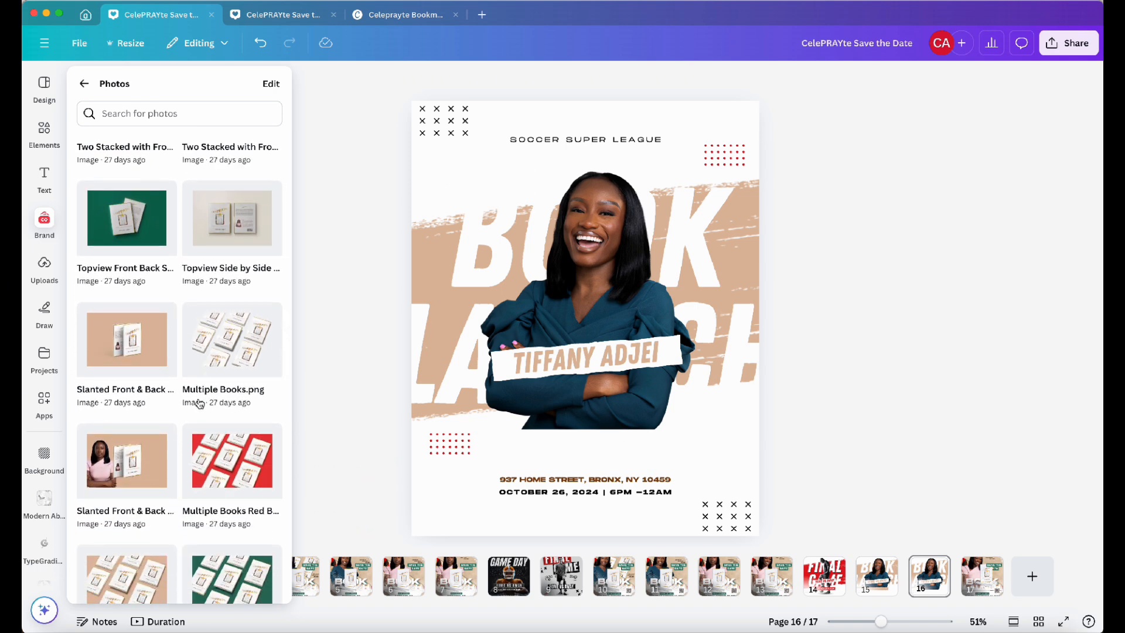
scroll(199, 403, down, 4)
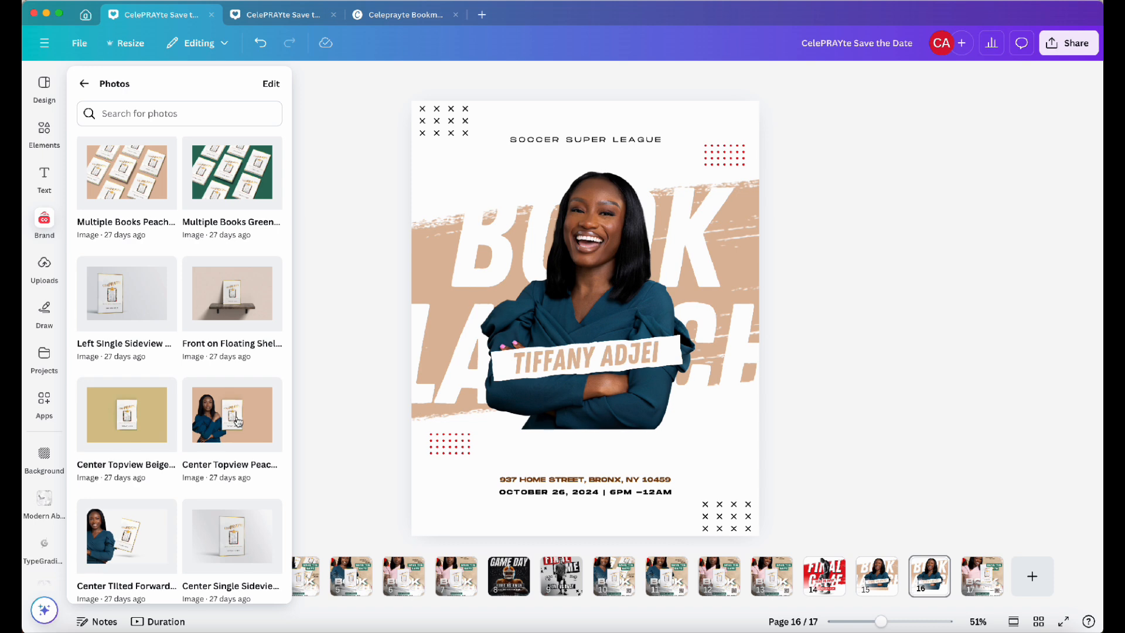
scroll(238, 422, down, 5)
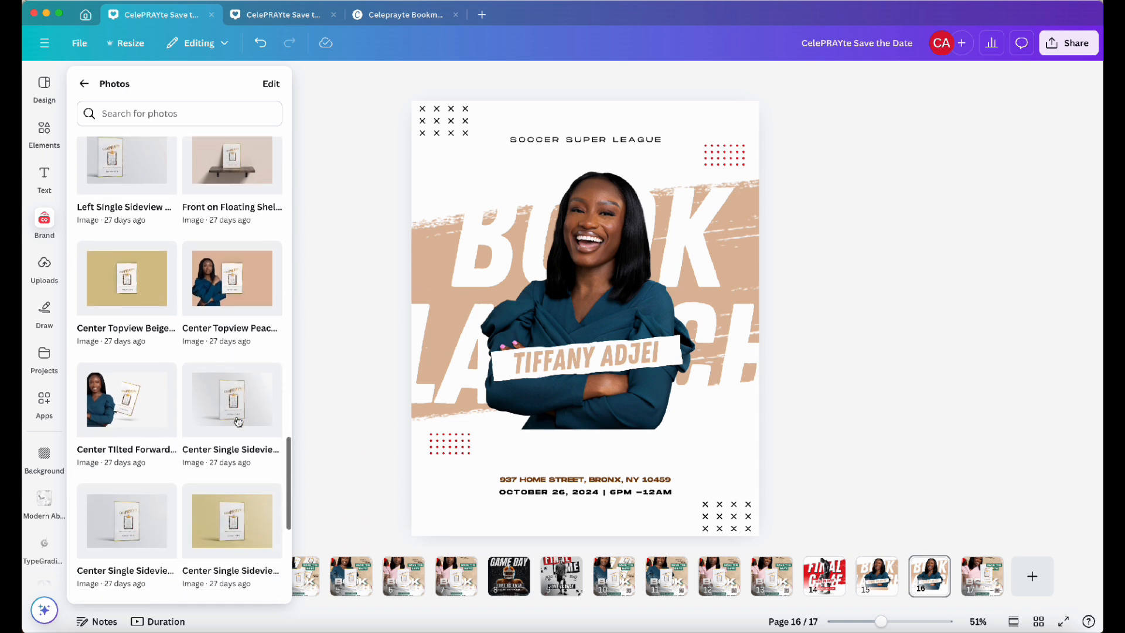
scroll(238, 422, down, 1)
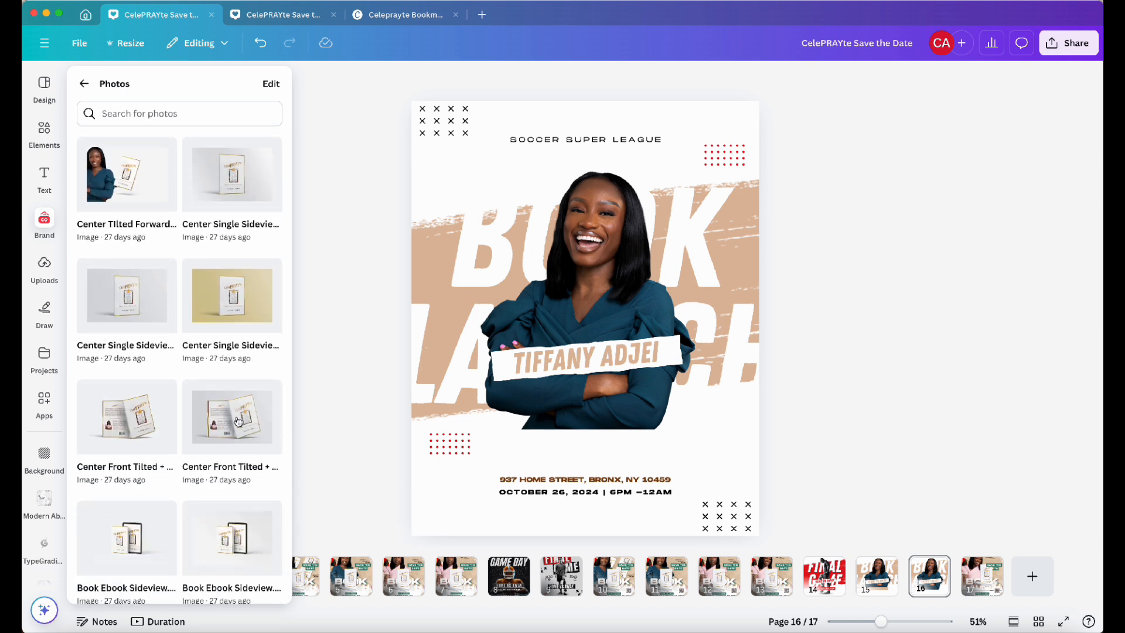
click(132, 423)
drag(617, 292, 596, 416)
Move the name strip across the book mockup and send the book backward so the strip sits in front
click(546, 366)
click(873, 79)
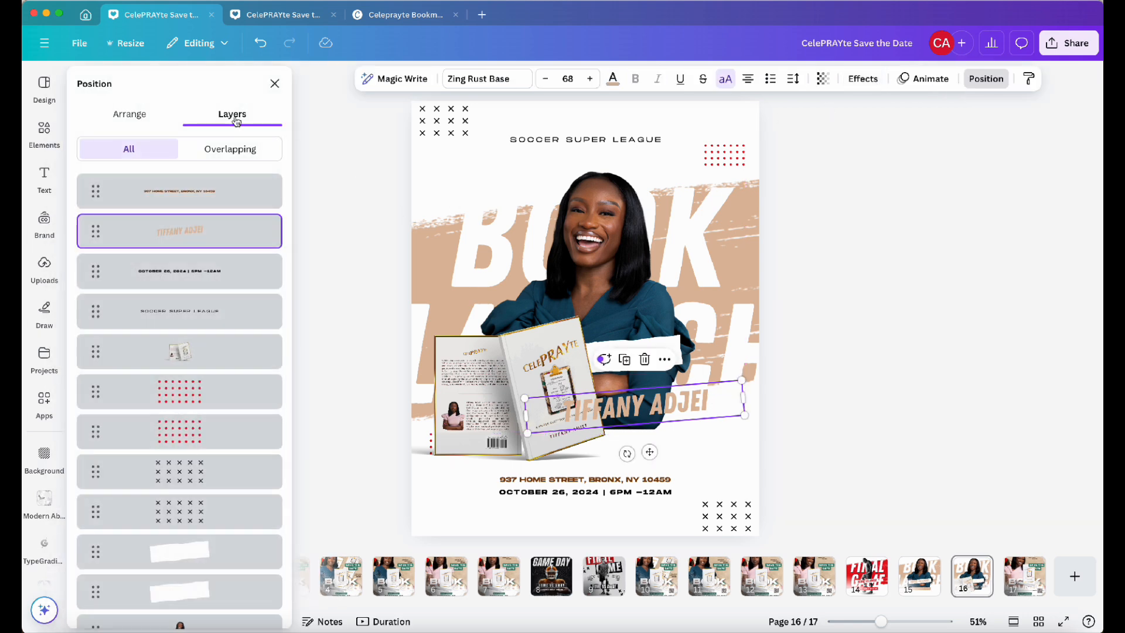
click(147, 114)
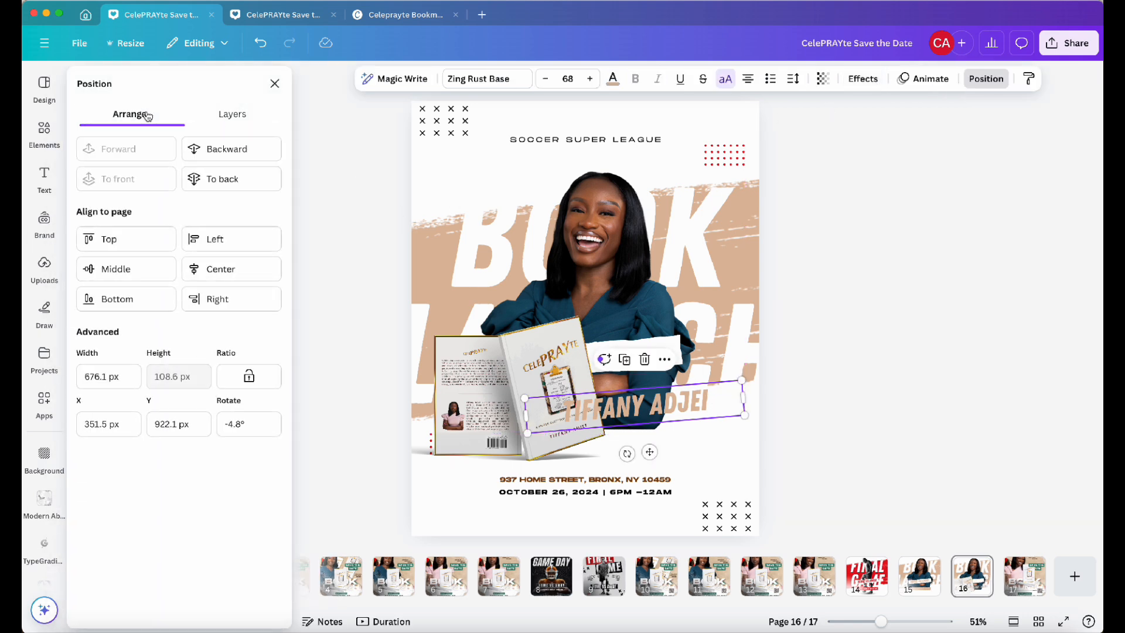
click(206, 175)
drag(689, 419, 629, 372)
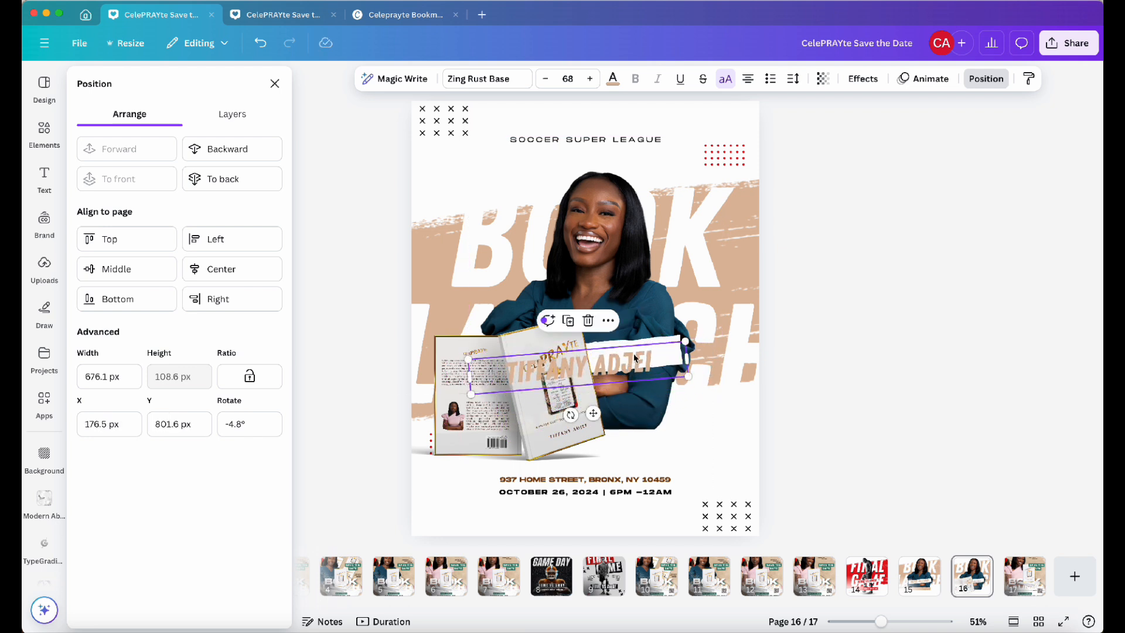
click(513, 410)
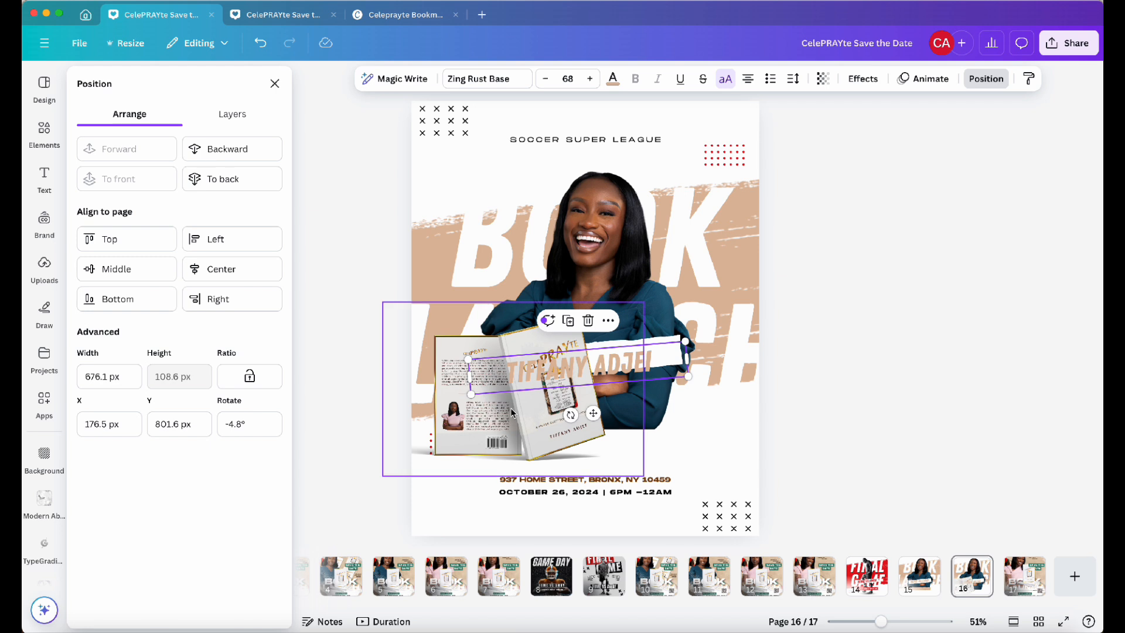
click(220, 153)
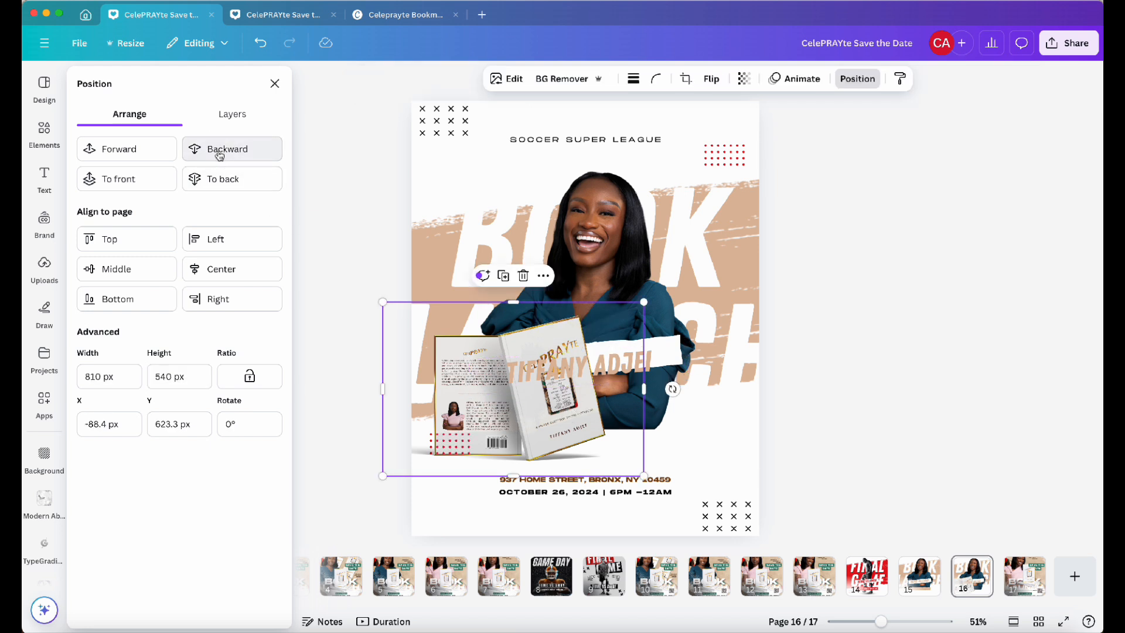
Group the author's name text with its white strip
click(880, 311)
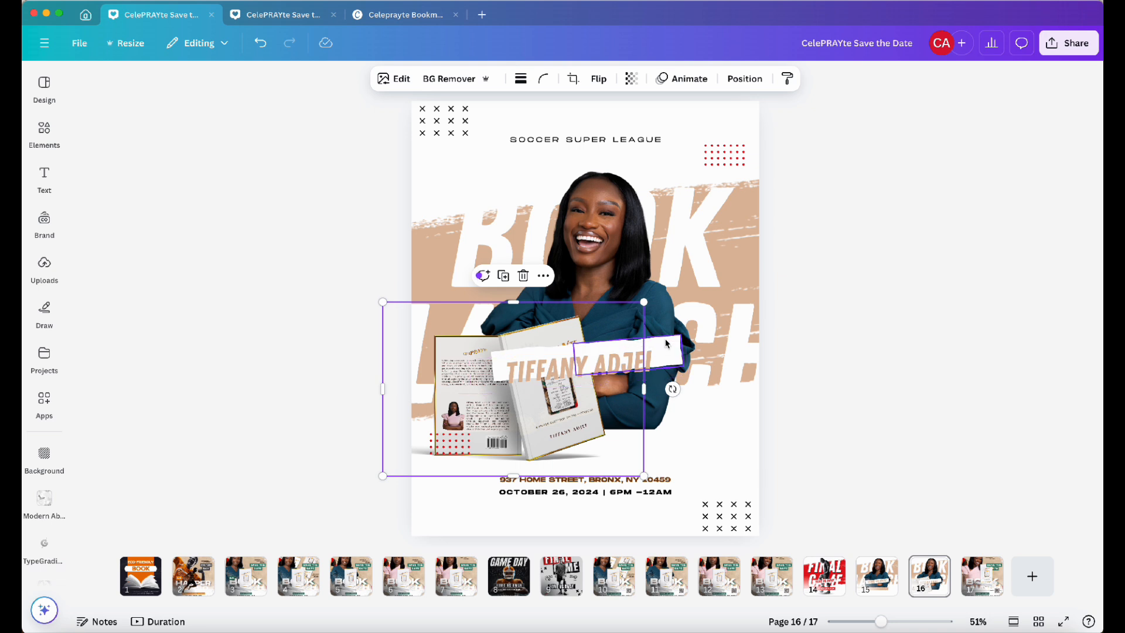
click(535, 350)
shift+click(533, 349)
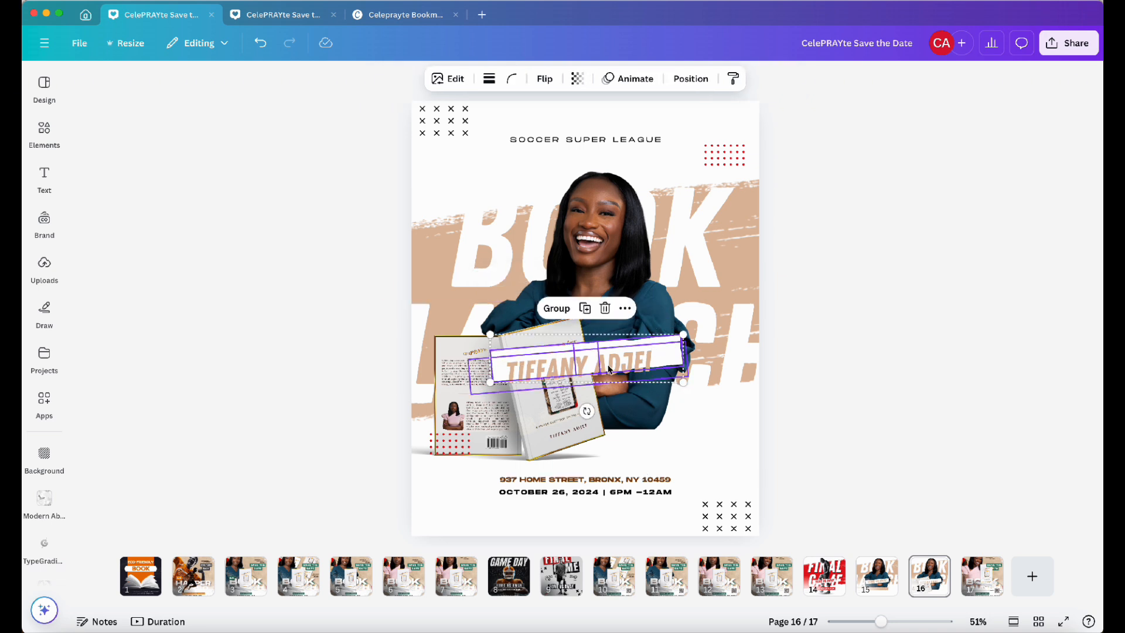
key(super+g)
click(828, 357)
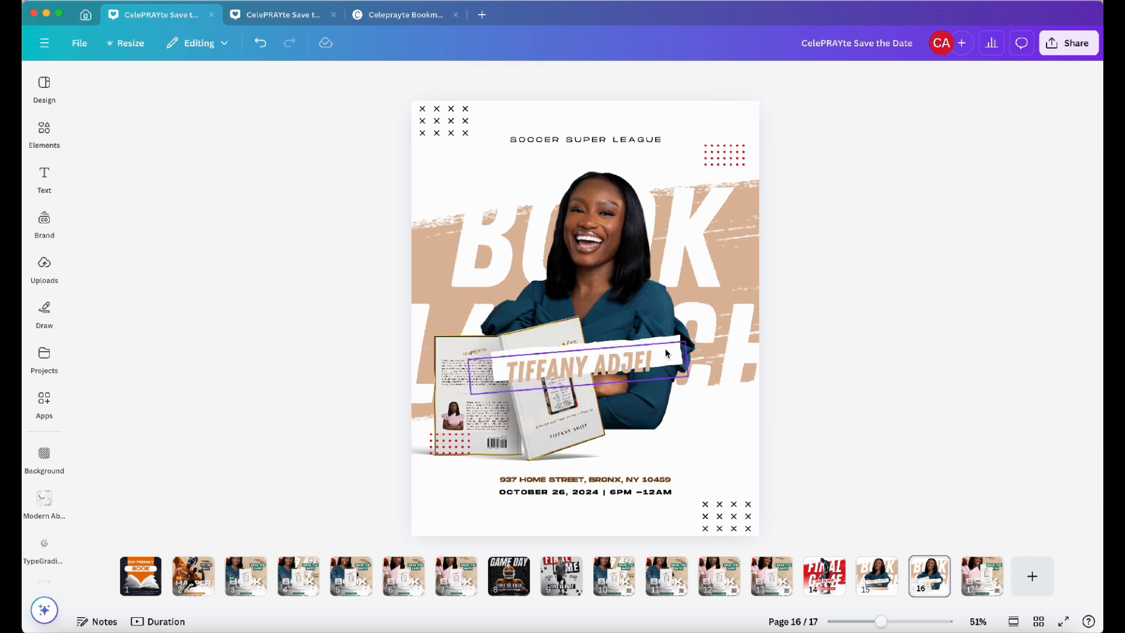
Move the grouped name strip to the top of the flyer and shift the red dot pattern lower
drag(655, 363, 718, 115)
click(667, 346)
click(831, 145)
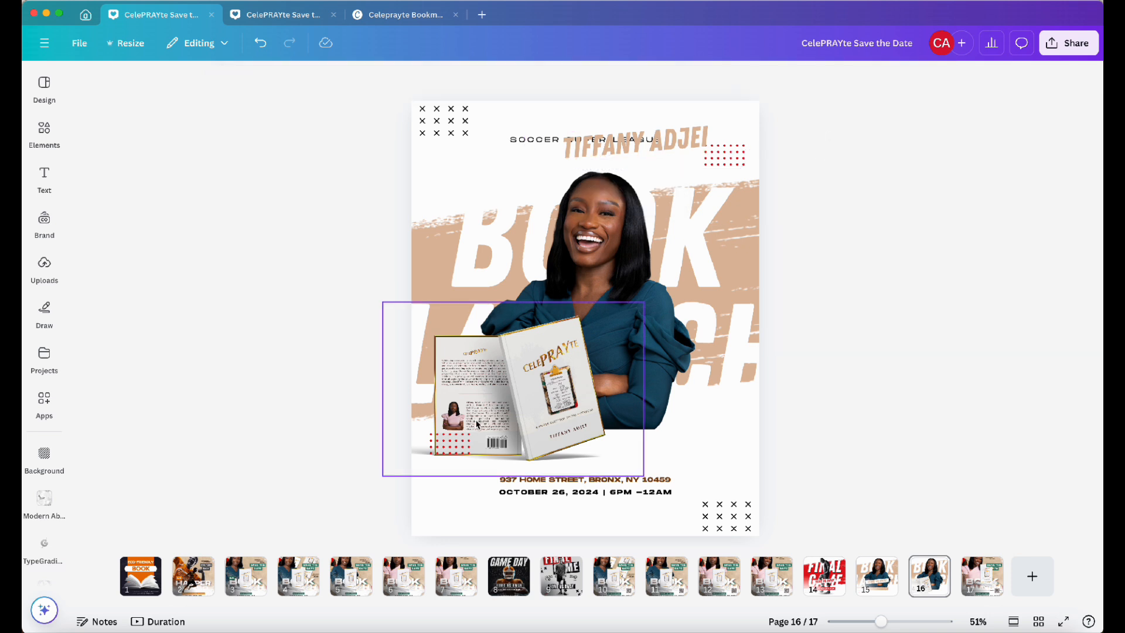
drag(457, 446, 452, 501)
Enlarge the book mockup and reposition it over the portrait's lower half
click(499, 414)
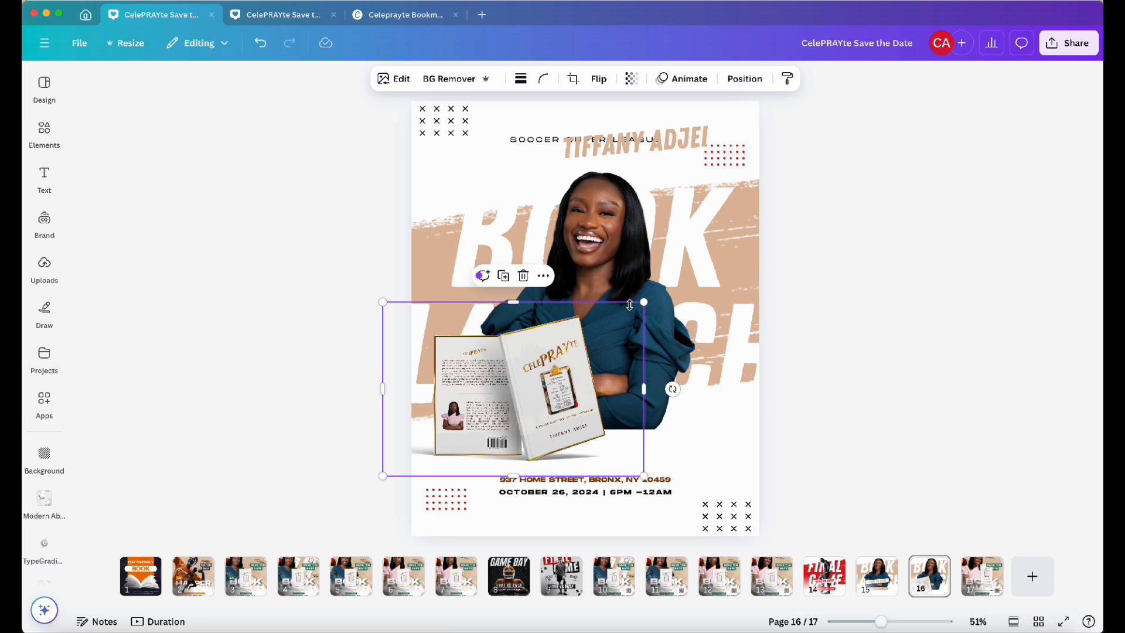
drag(643, 302, 680, 273)
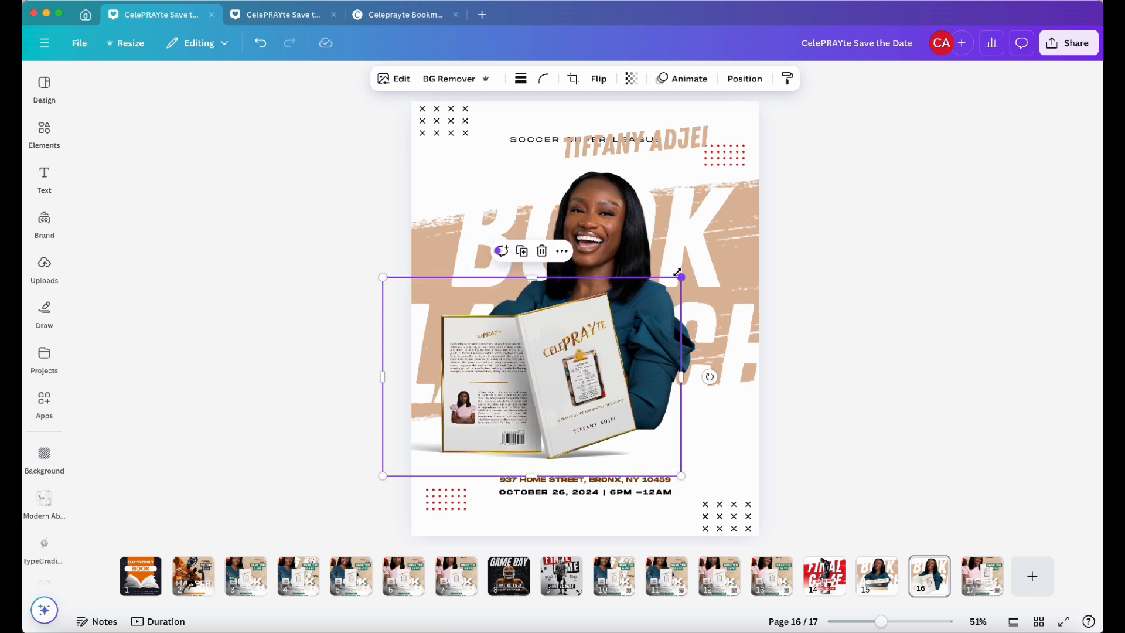
drag(552, 363, 544, 380)
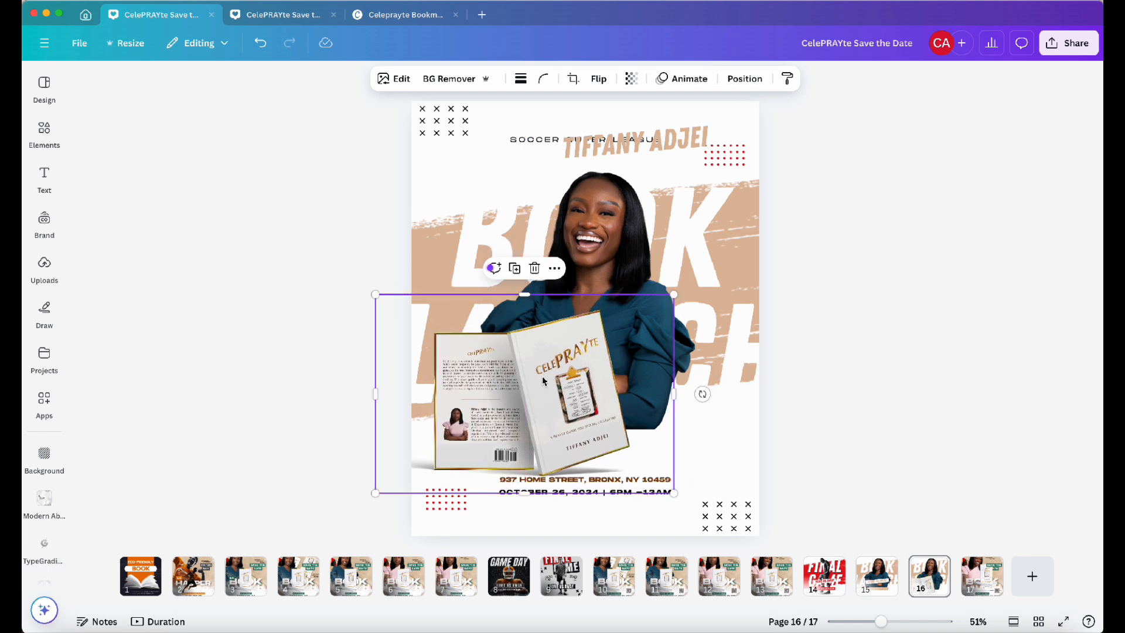
drag(529, 497, 530, 483)
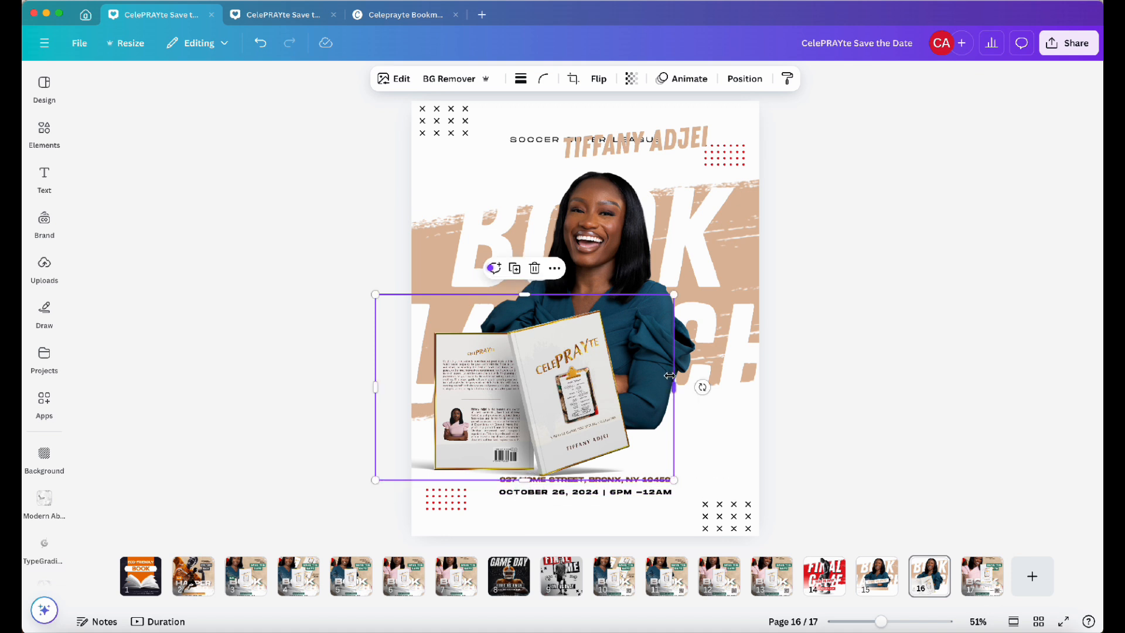
drag(674, 387, 636, 401)
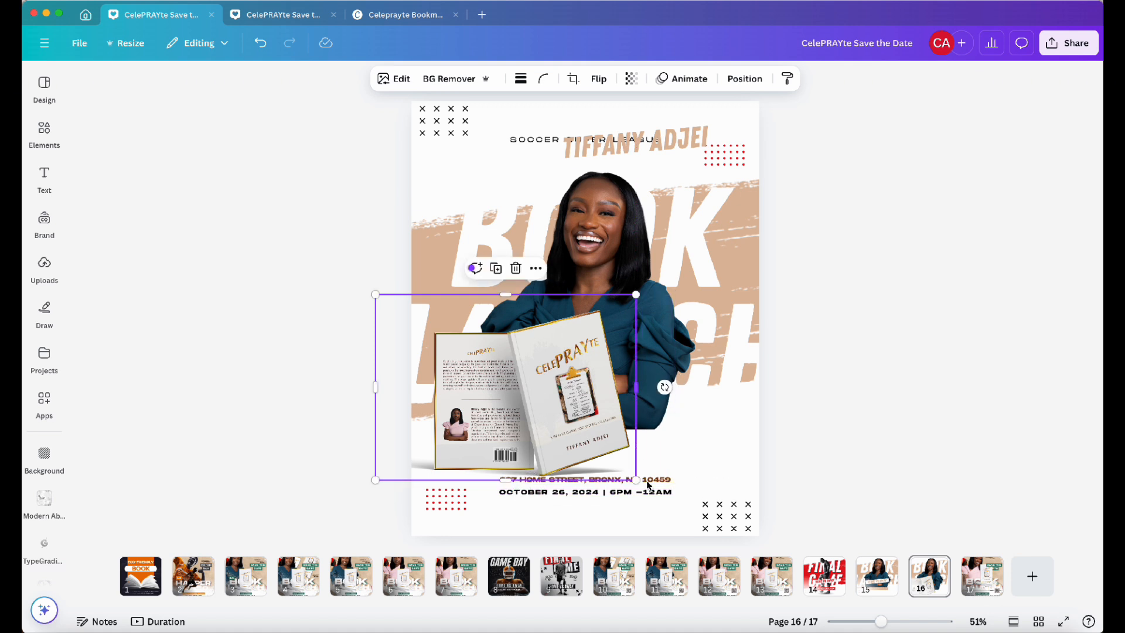
Shift the address and date lines down and nudge the portrait slightly left
drag(660, 530, 660, 504)
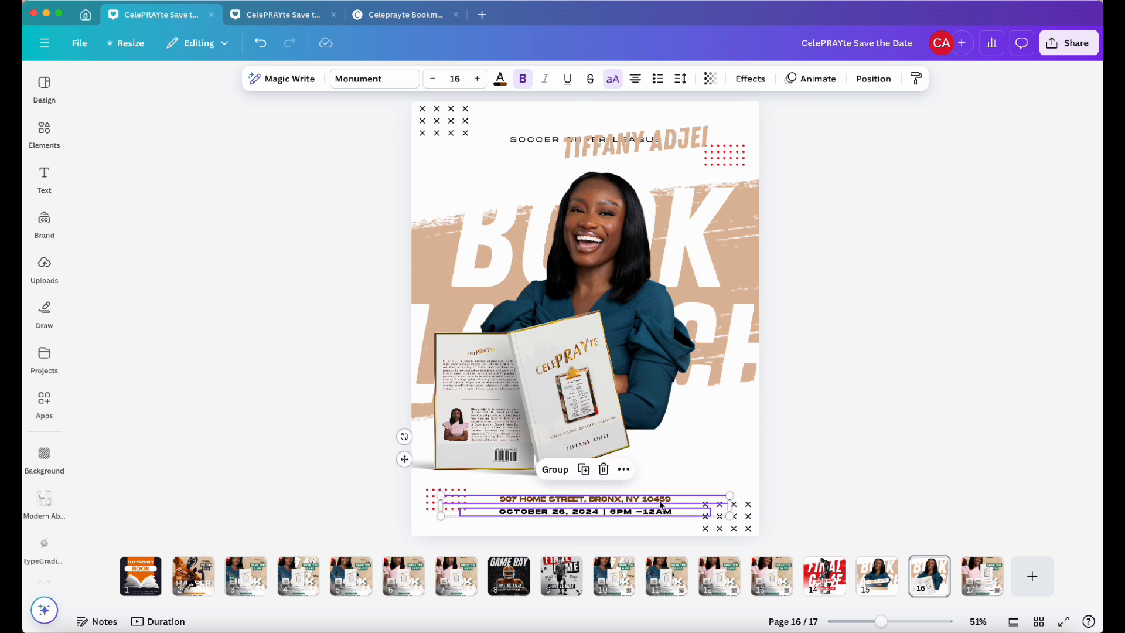
drag(664, 348, 655, 344)
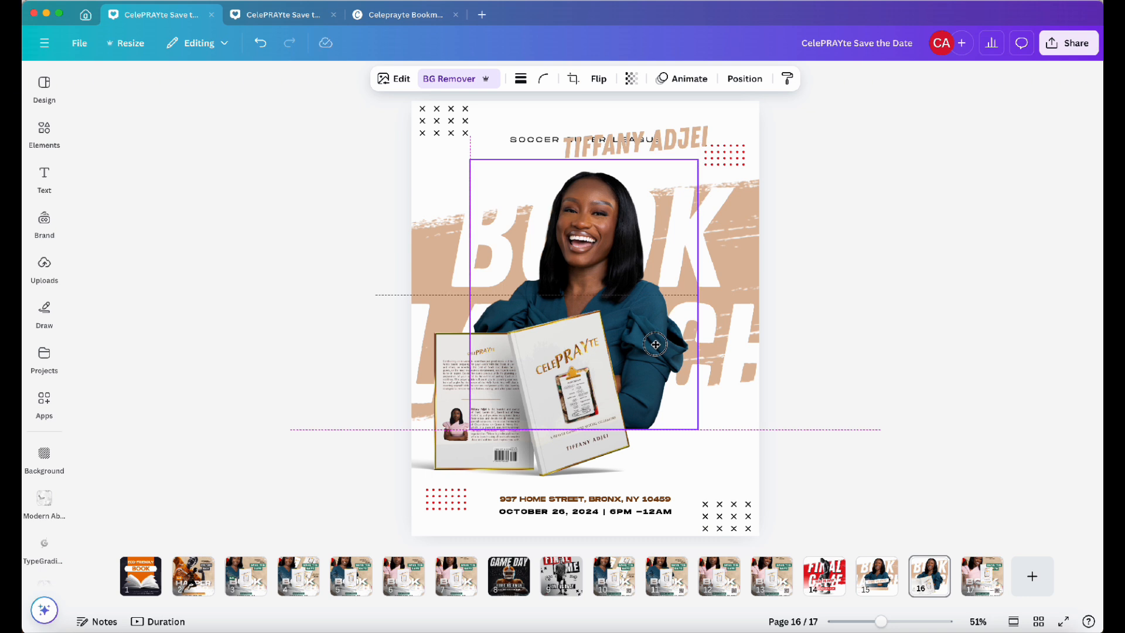
drag(655, 345, 655, 345)
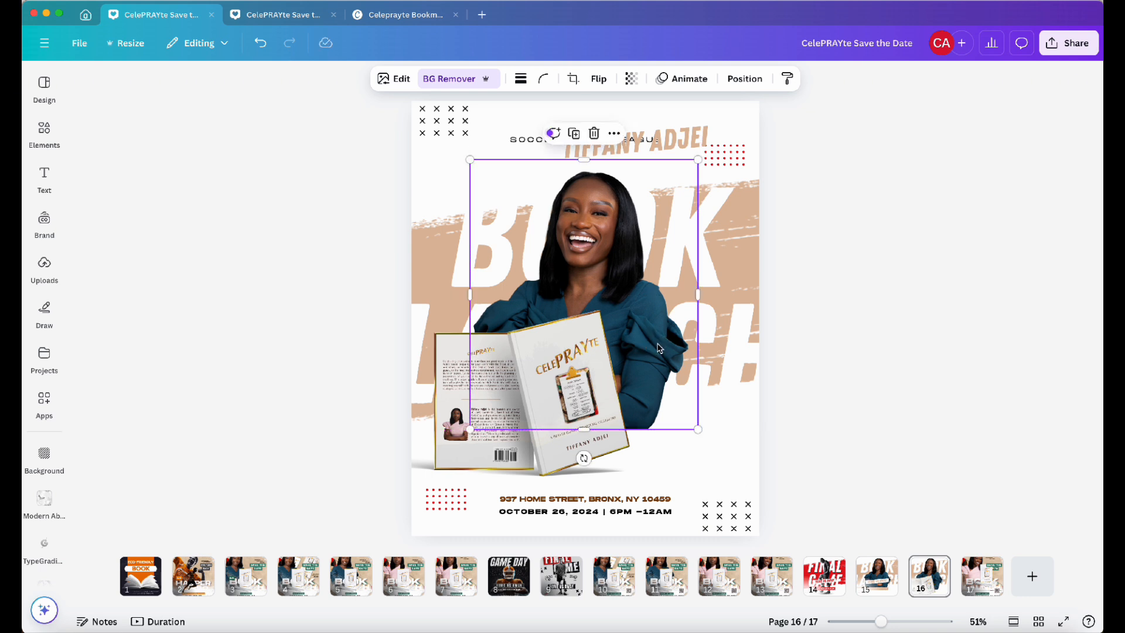
Nudge the book mockup slightly upward over the portrait
click(835, 322)
drag(540, 436, 540, 426)
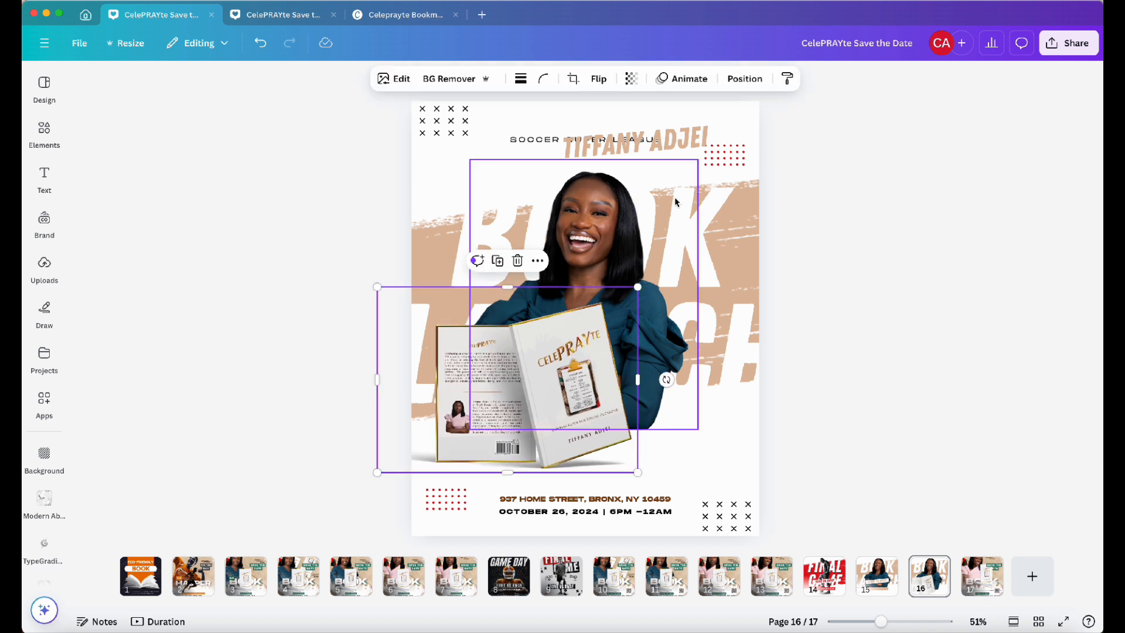
Shrink the author's name text to font size 56.2 and shift it slightly right
click(703, 118)
drag(703, 118, 563, 153)
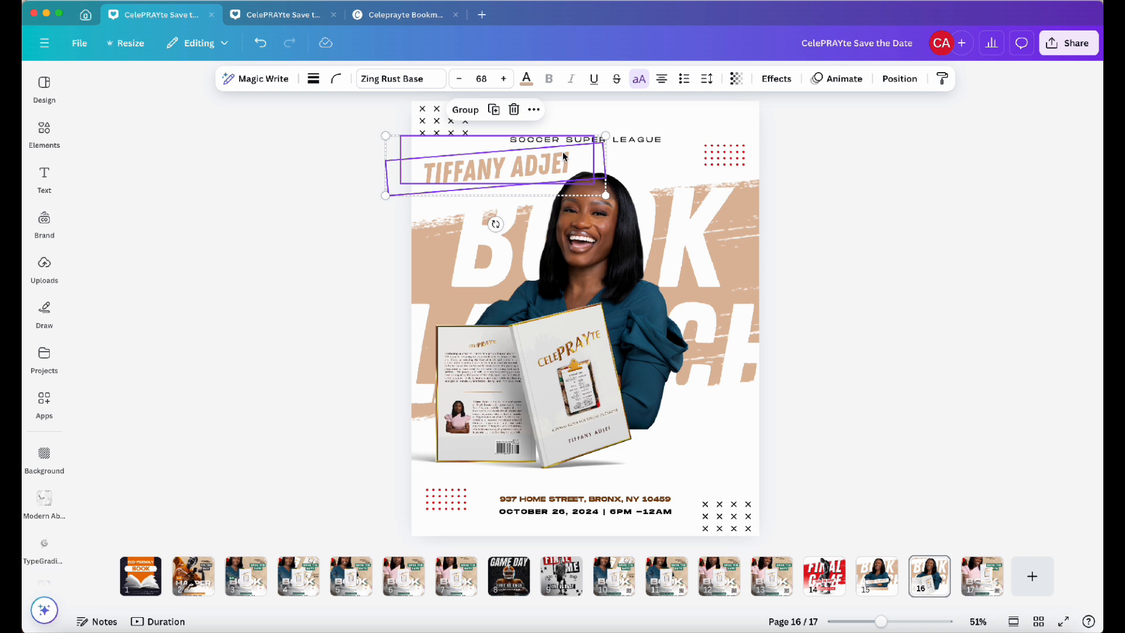
click(866, 141)
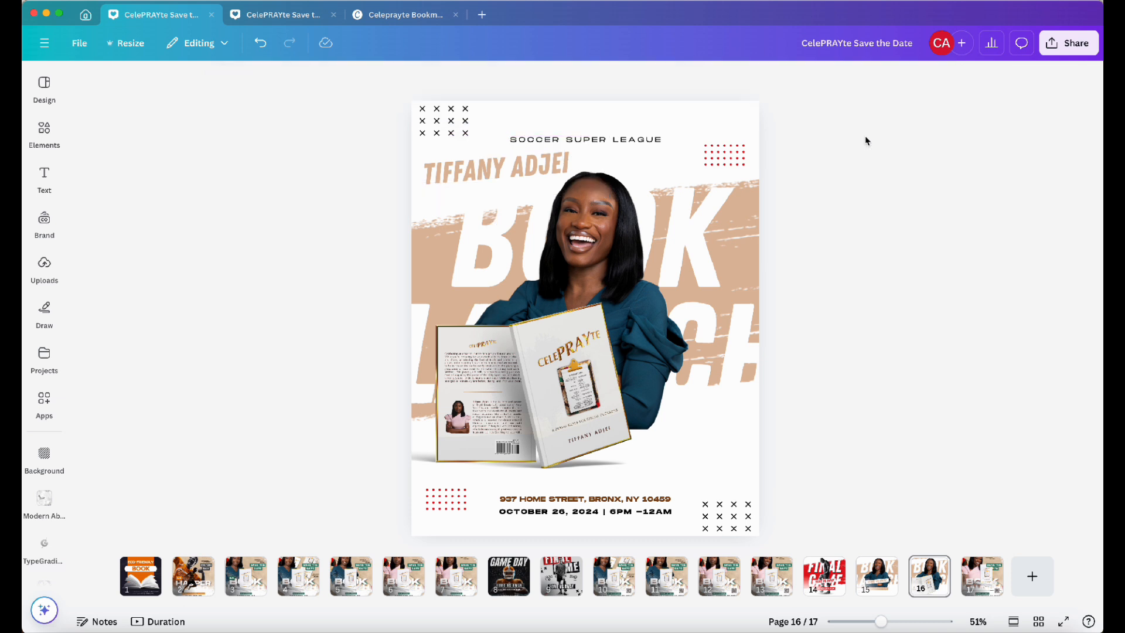
click(506, 147)
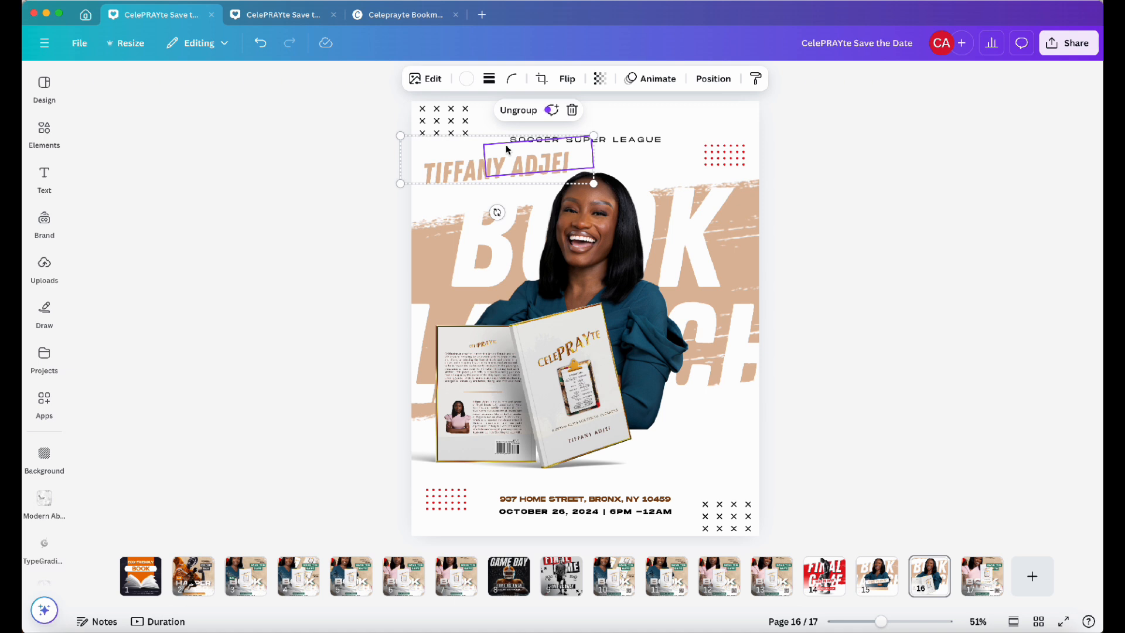
key(Escape)
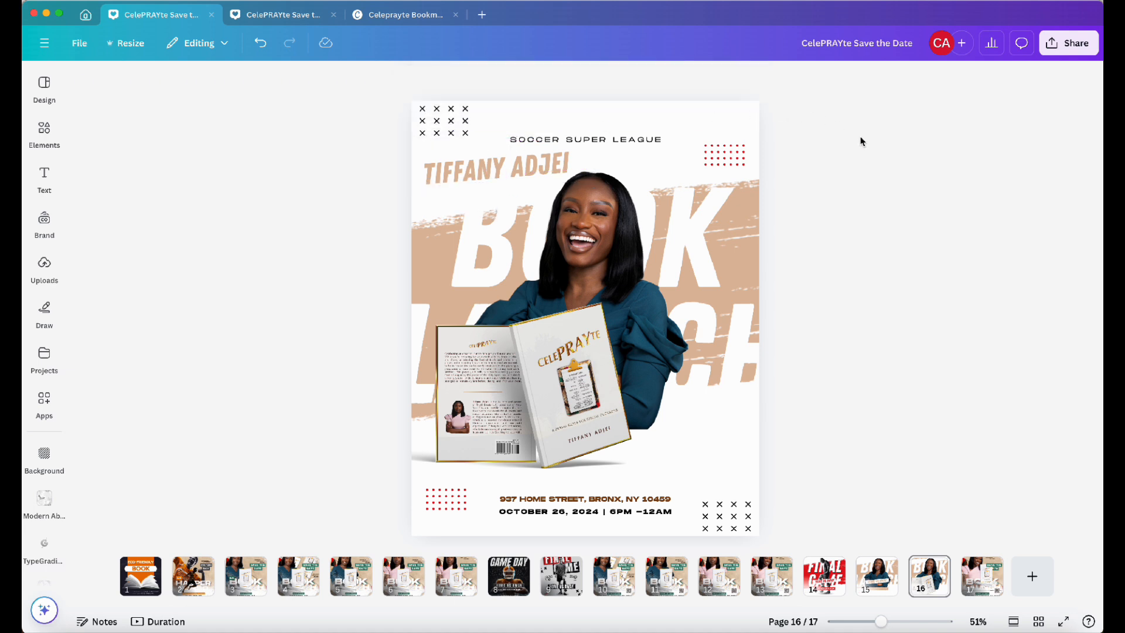
click(518, 179)
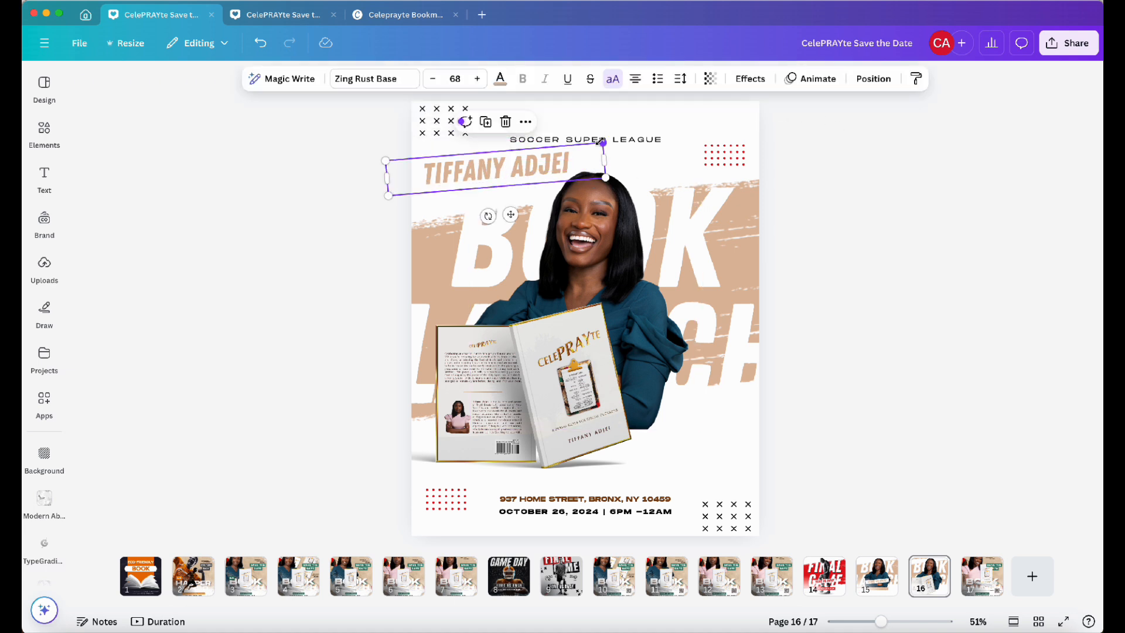
drag(601, 143, 565, 153)
drag(495, 215, 507, 217)
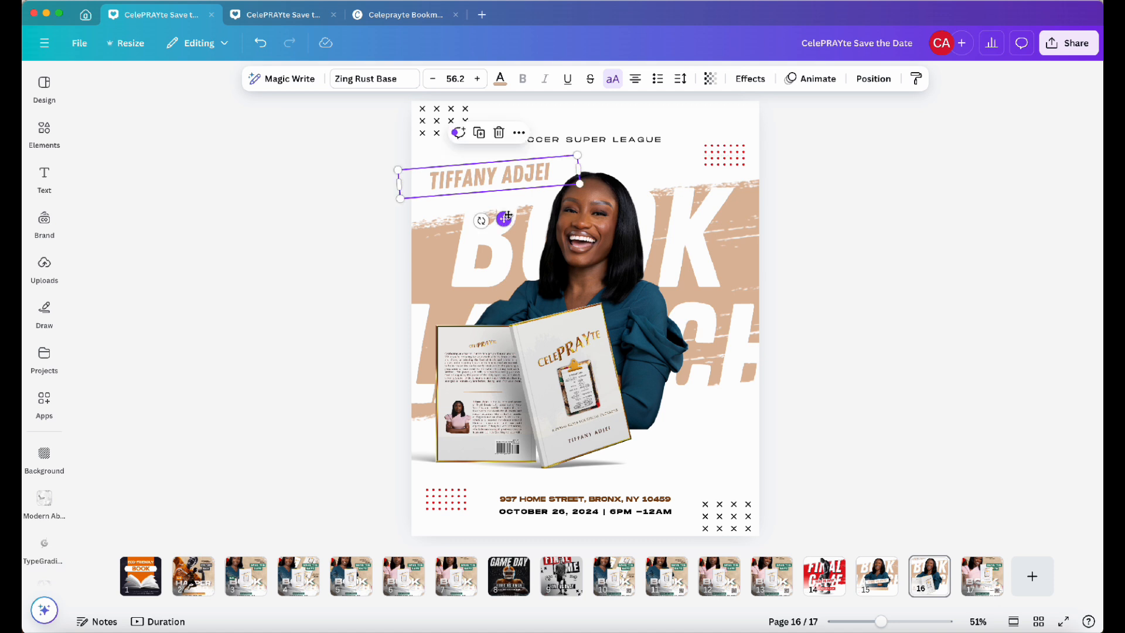
click(879, 183)
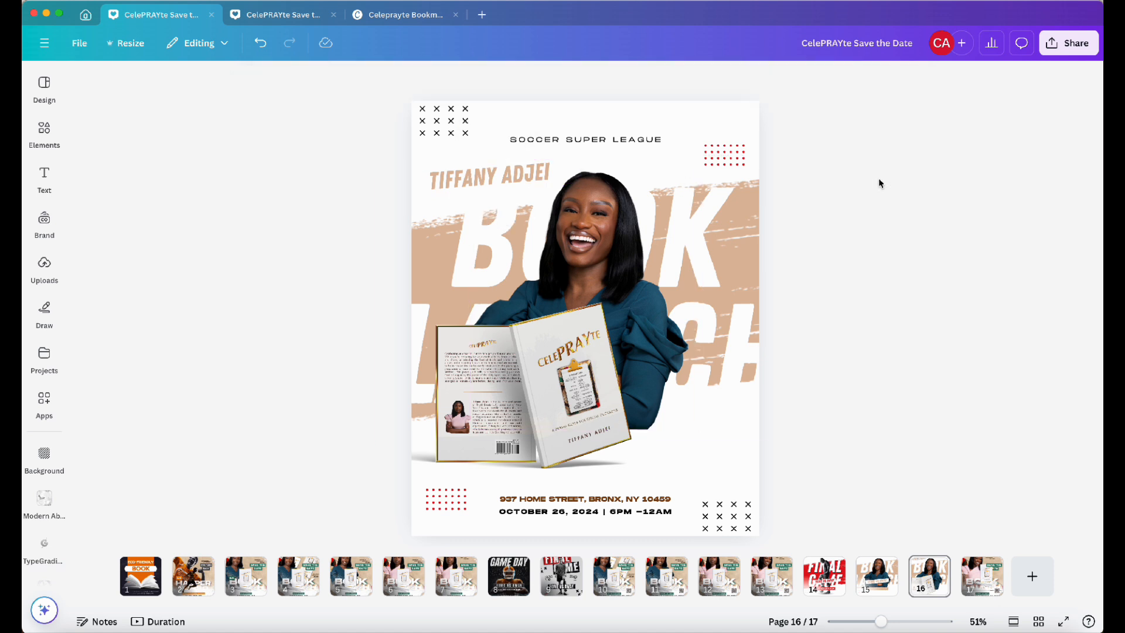
Replace the top tagline text with YOU'RE INVITED!
double_click(613, 140)
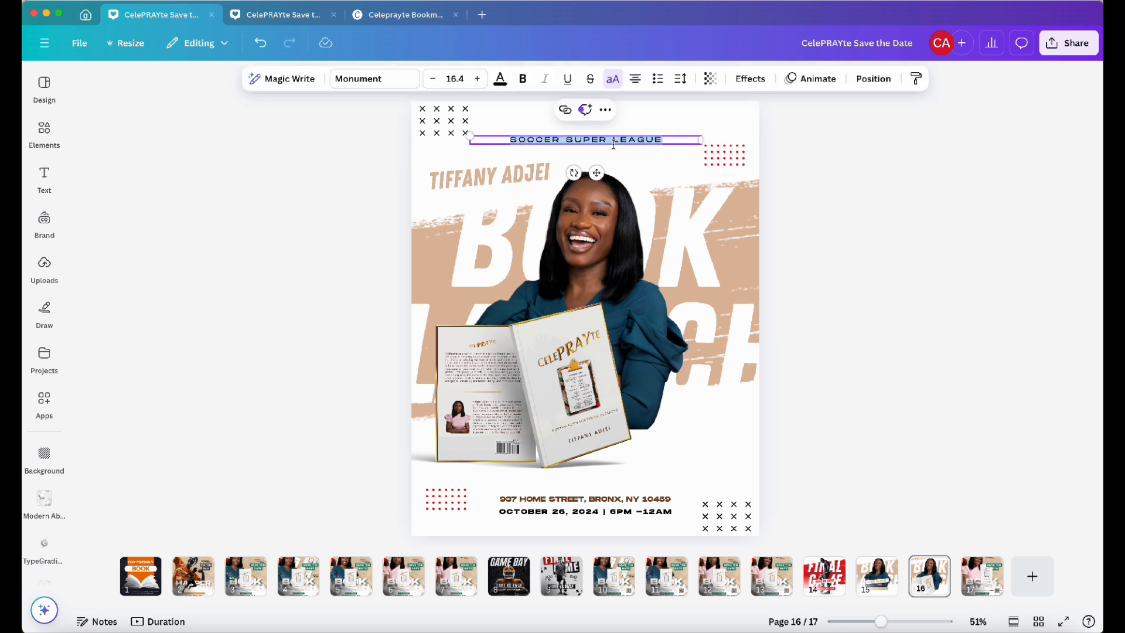
text(YOU)
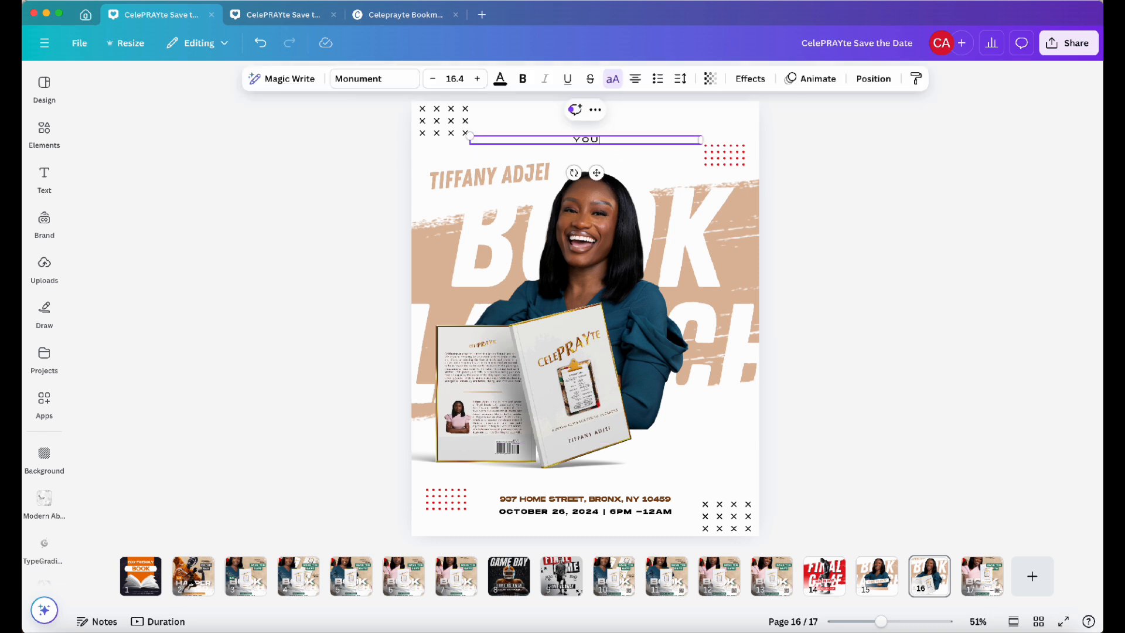
text('RE INVITED!)
click(875, 132)
Add the patterned strip graphic from the brand kit, stretch it across the flyer, and duplicate it
mouse_move(44, 224)
scroll(136, 423, up, 5)
click(236, 311)
drag(680, 319, 832, 312)
drag(490, 318, 378, 325)
drag(605, 368, 612, 231)
key(super+d)
Send the duplicated strip backward and move it below the tan brush stroke in the layer order
click(755, 78)
click(687, 386)
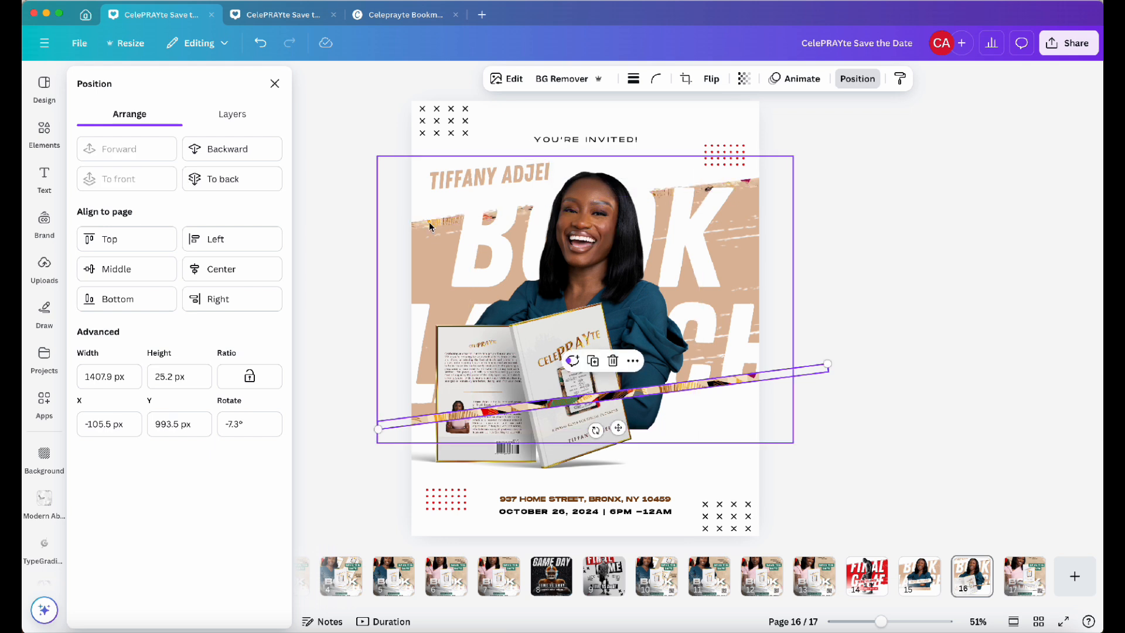
click(209, 150)
click(210, 151)
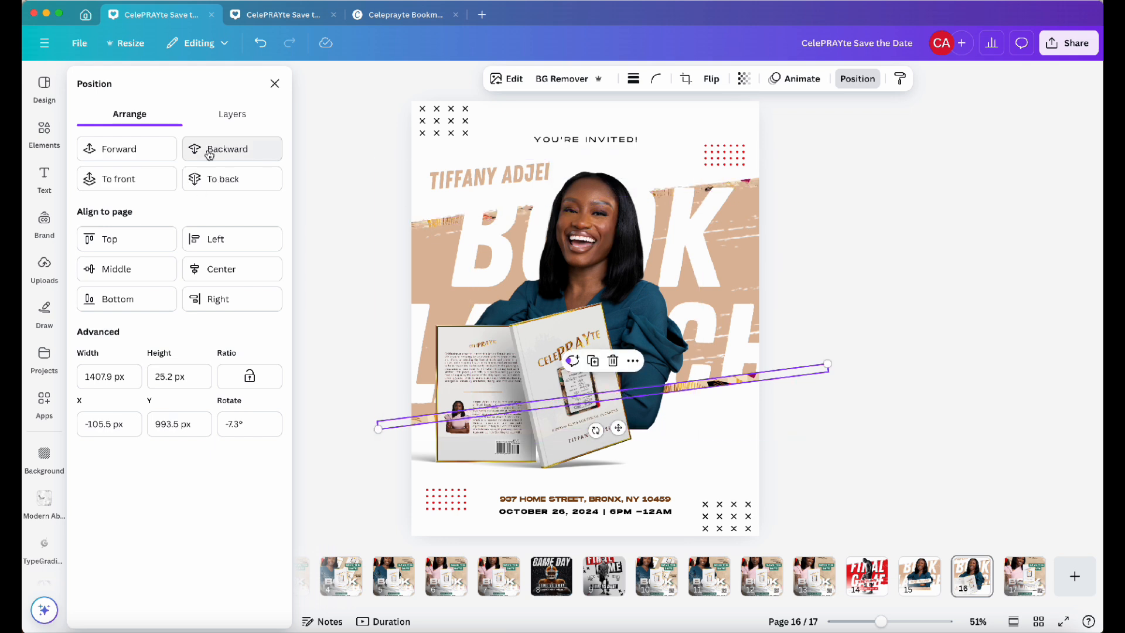
click(232, 114)
scroll(147, 381, down, 3)
click(106, 510)
drag(106, 511, 112, 463)
click(855, 309)
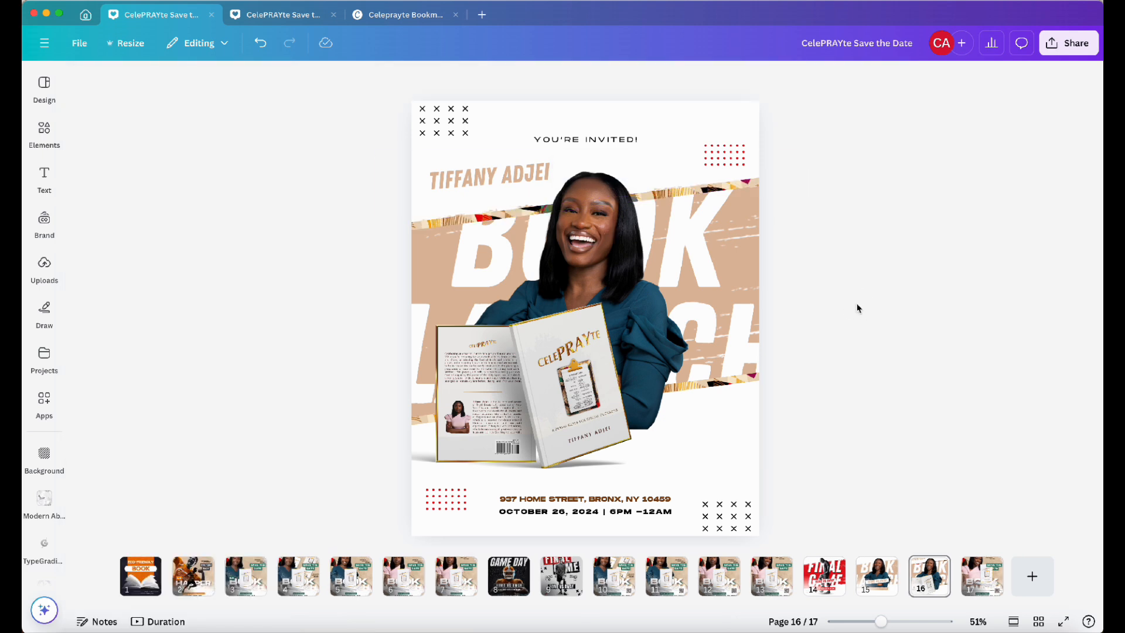
Move the other patterned strip below the tan brush stroke in the layer order
click(444, 223)
scroll(200, 357, down, 3)
drag(99, 520, 101, 439)
click(851, 321)
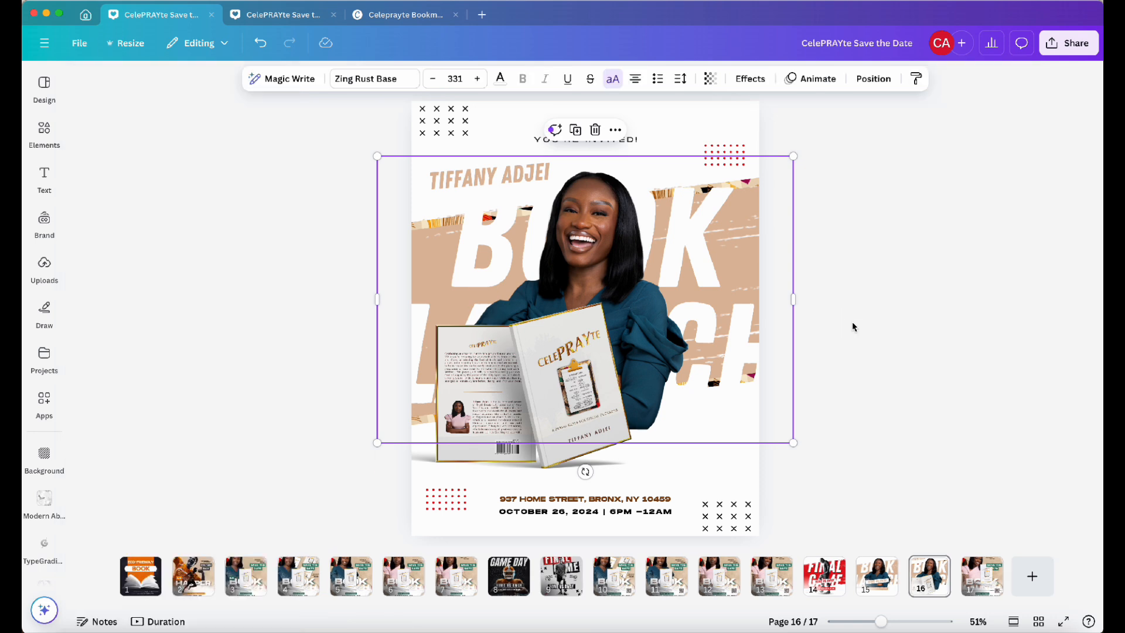
Color the author's name text with the brand palette green
click(490, 176)
click(613, 79)
click(92, 371)
click(828, 324)
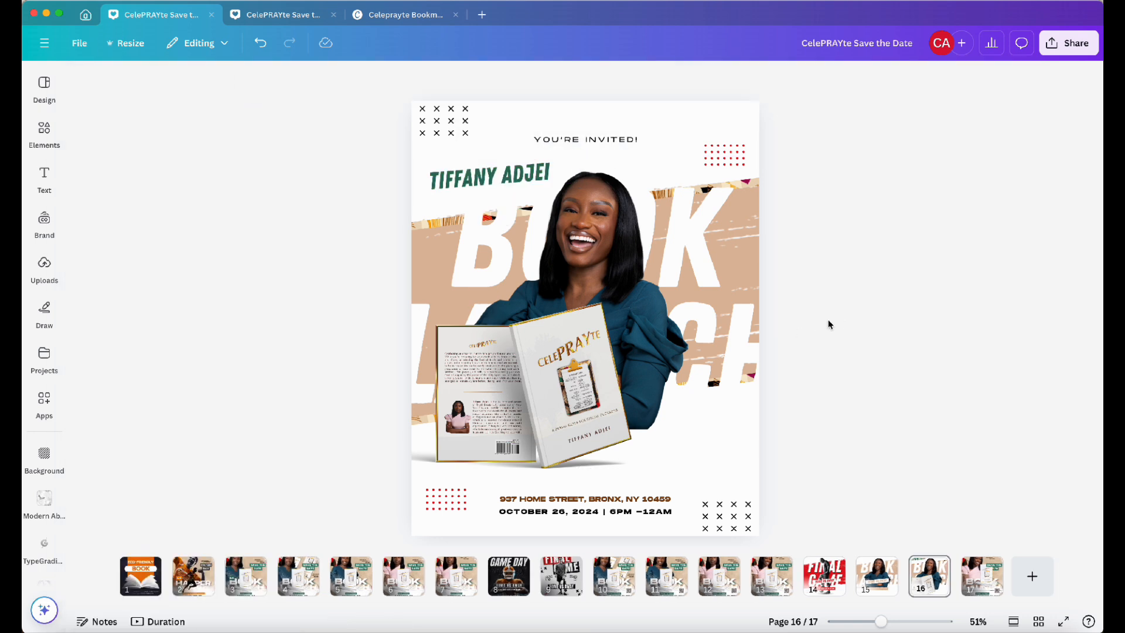
Move the author's name below the portrait beside the book and shrink it to font size 43.9
mouse_move(662, 345)
mouse_down()
mouse_move(754, 371)
mouse_move(661, 345)
mouse_up()
mouse_move(507, 454)
mouse_down()
mouse_move(571, 465)
mouse_move(502, 460)
mouse_up()
click(260, 42)
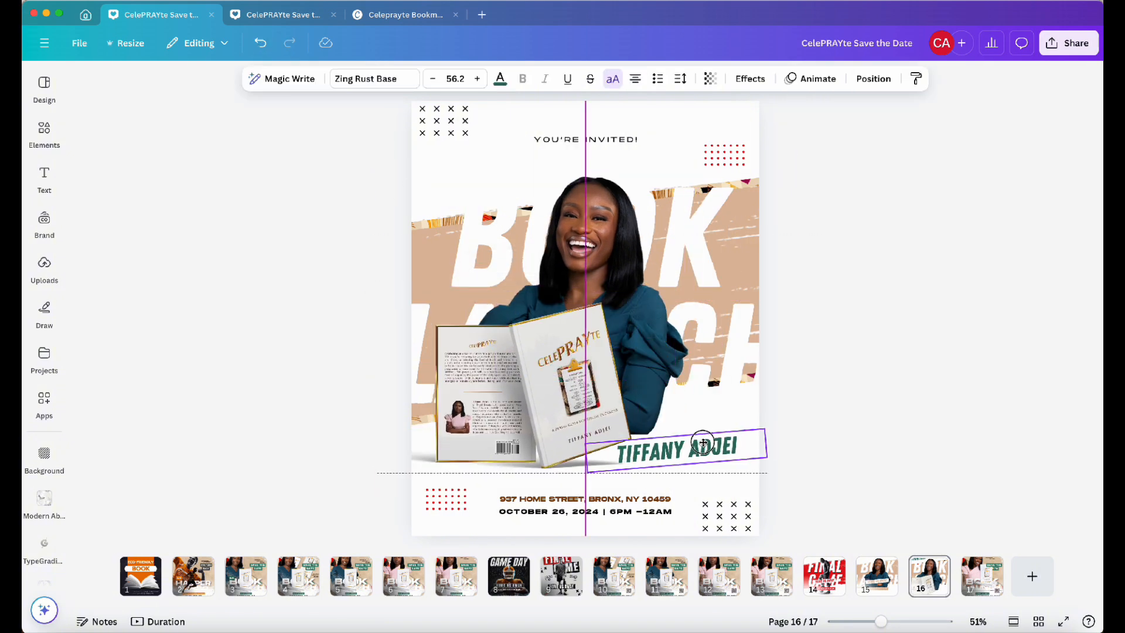
drag(599, 472, 628, 460)
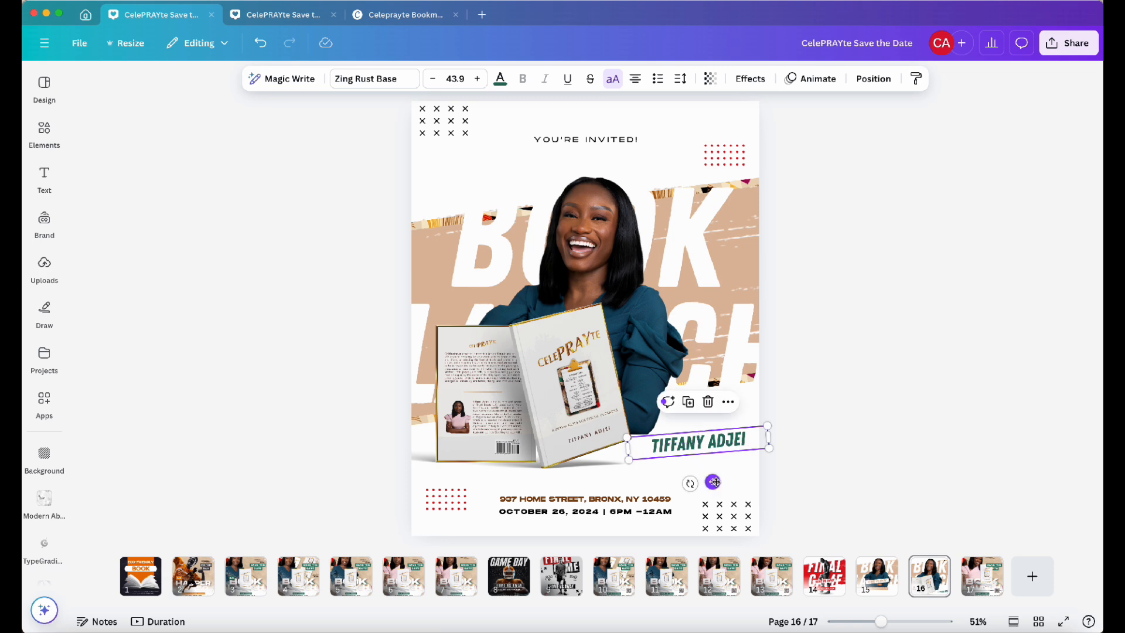
Recolor both red dot patterns to the brand palette green
click(737, 153)
shift+click(432, 504)
click(728, 154)
click(579, 79)
click(98, 214)
click(442, 495)
click(433, 508)
click(464, 78)
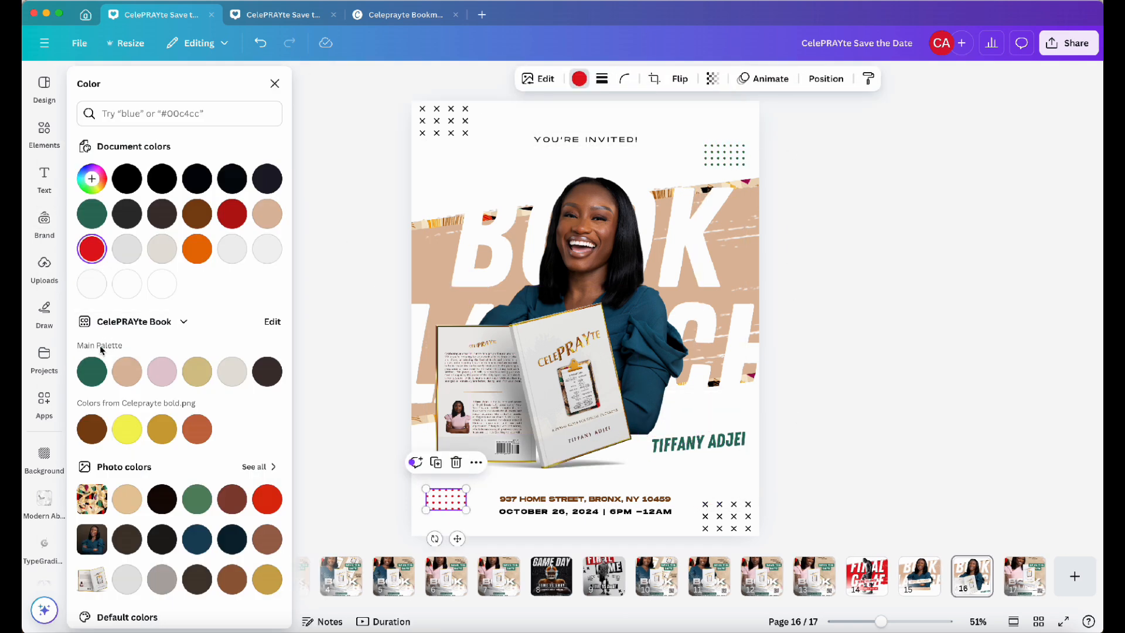
click(91, 370)
click(417, 261)
Recolor the tan brush stroke, trying several swatches and settling on the brand palette's beige
click(871, 78)
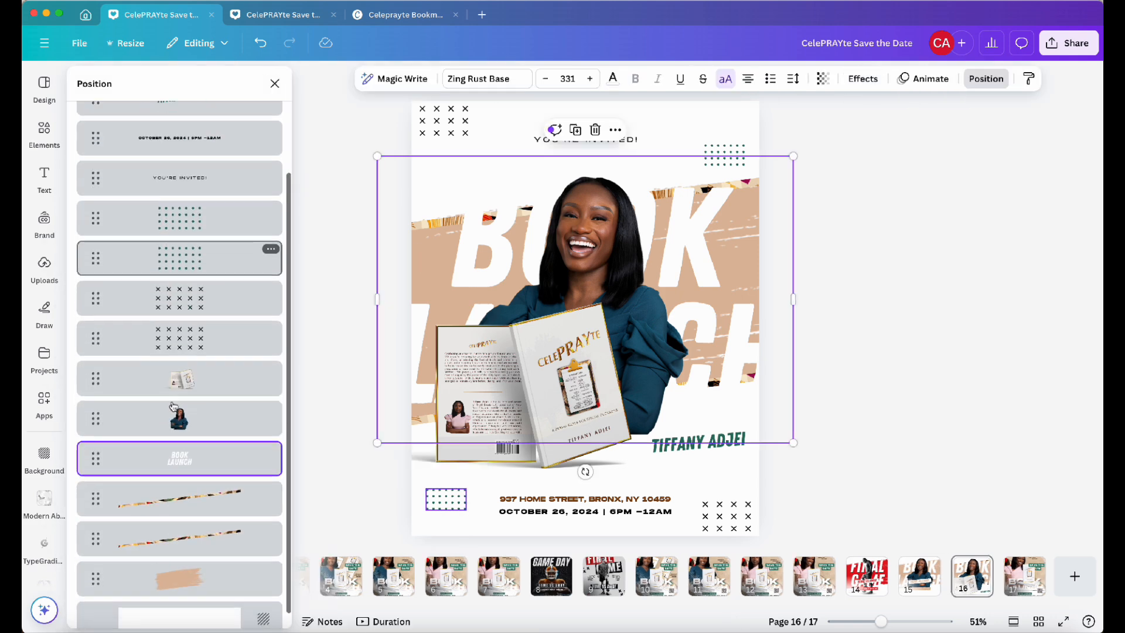
click(172, 561)
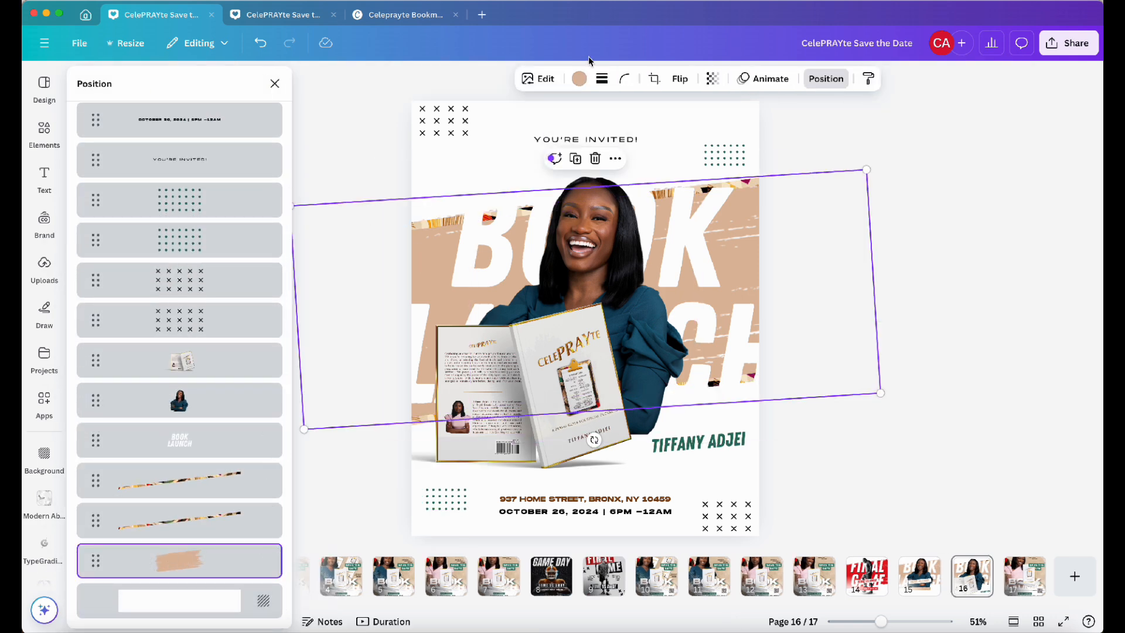
click(578, 80)
click(162, 429)
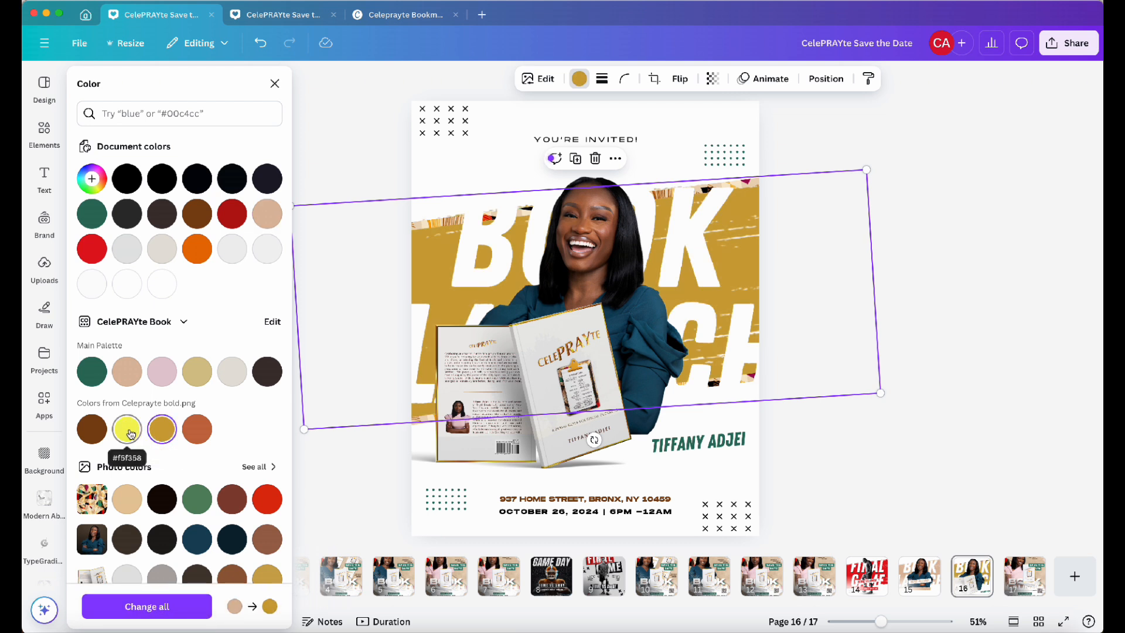
click(127, 499)
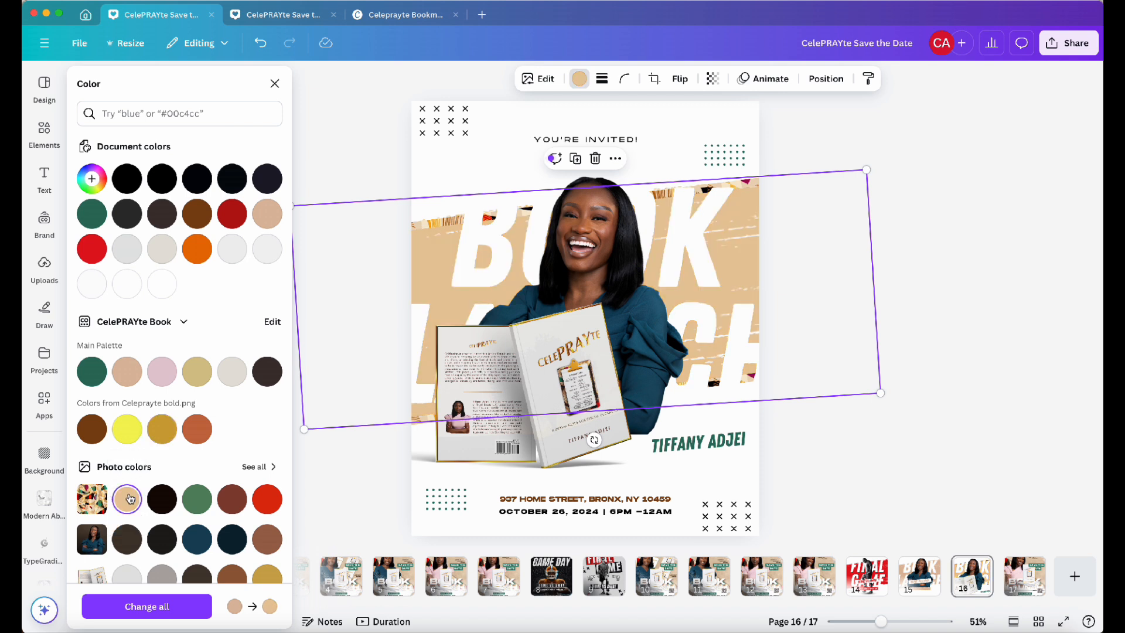
click(134, 376)
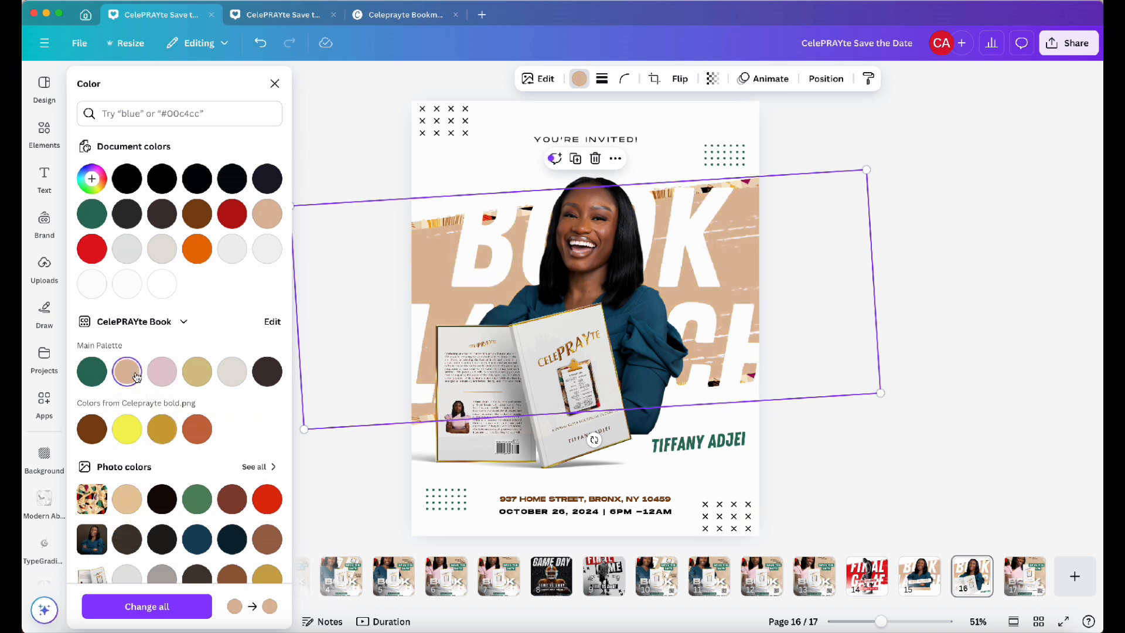
click(94, 374)
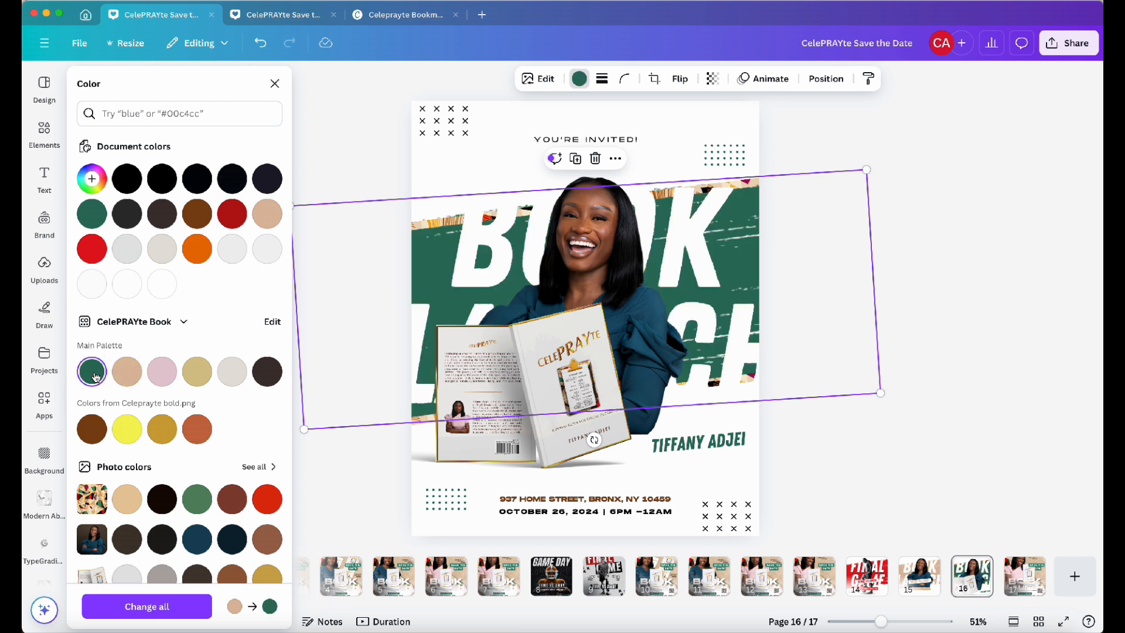
click(127, 371)
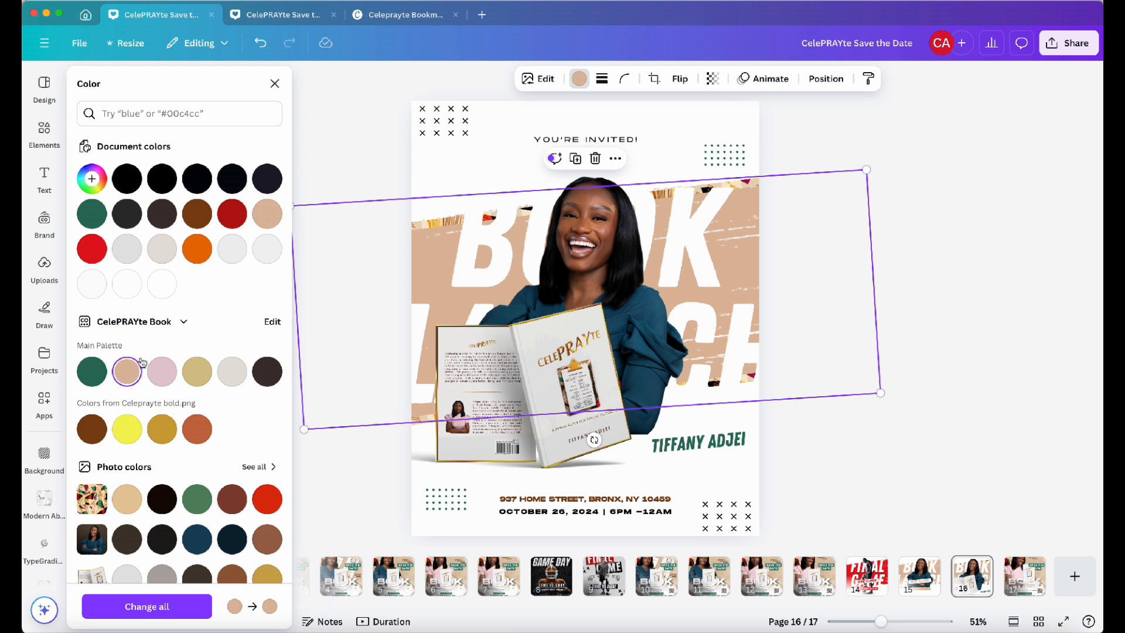
key(Escape)
key(Escape)
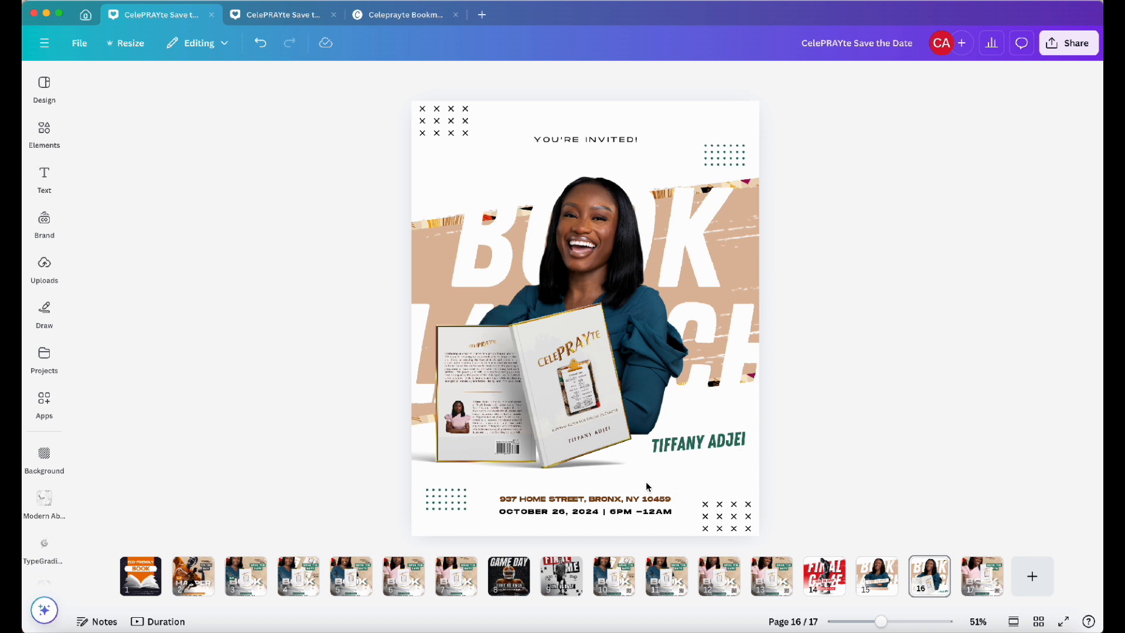
Increase the address line's font size to 19
click(630, 503)
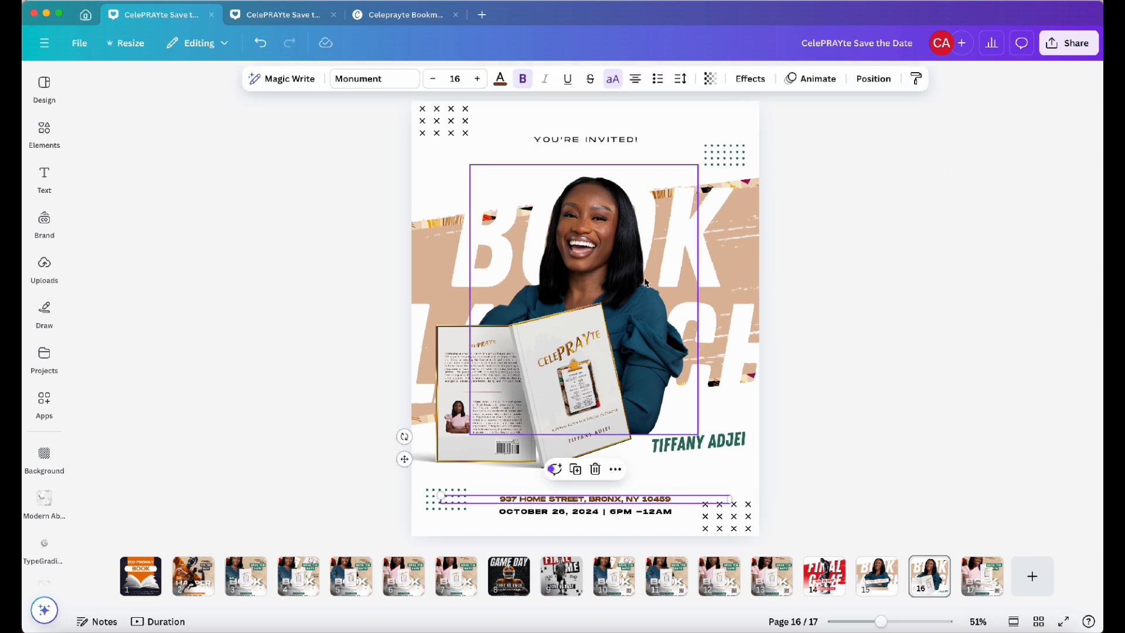
click(477, 85)
click(477, 85)
click(479, 85)
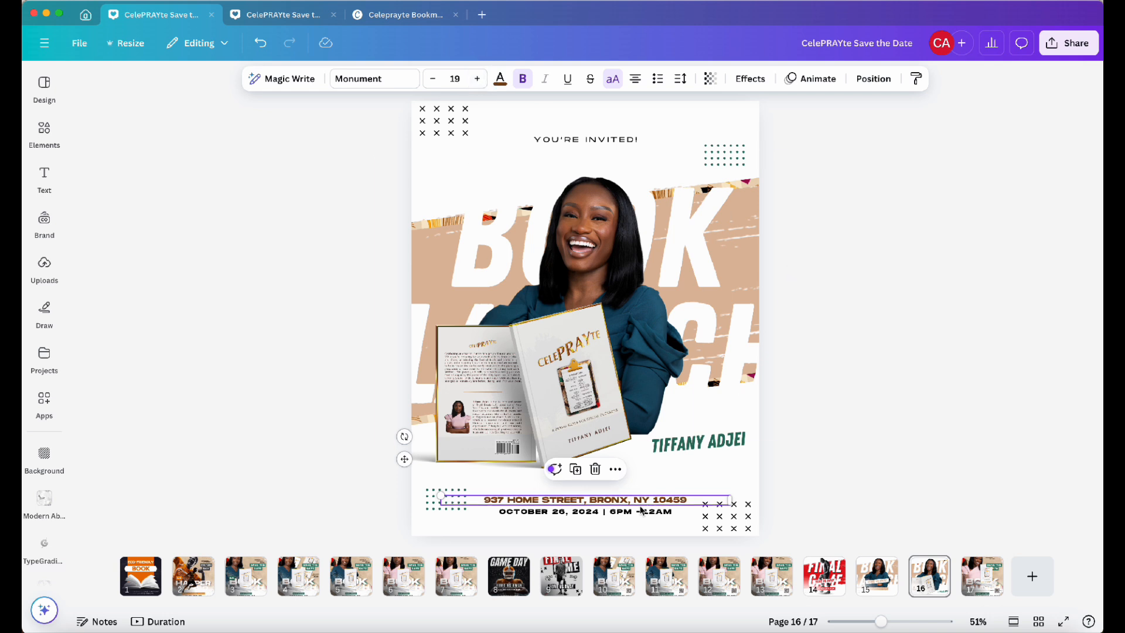
mouse_move(648, 502)
mouse_down()
mouse_move(648, 492)
mouse_move(648, 511)
mouse_move(645, 502)
mouse_up()
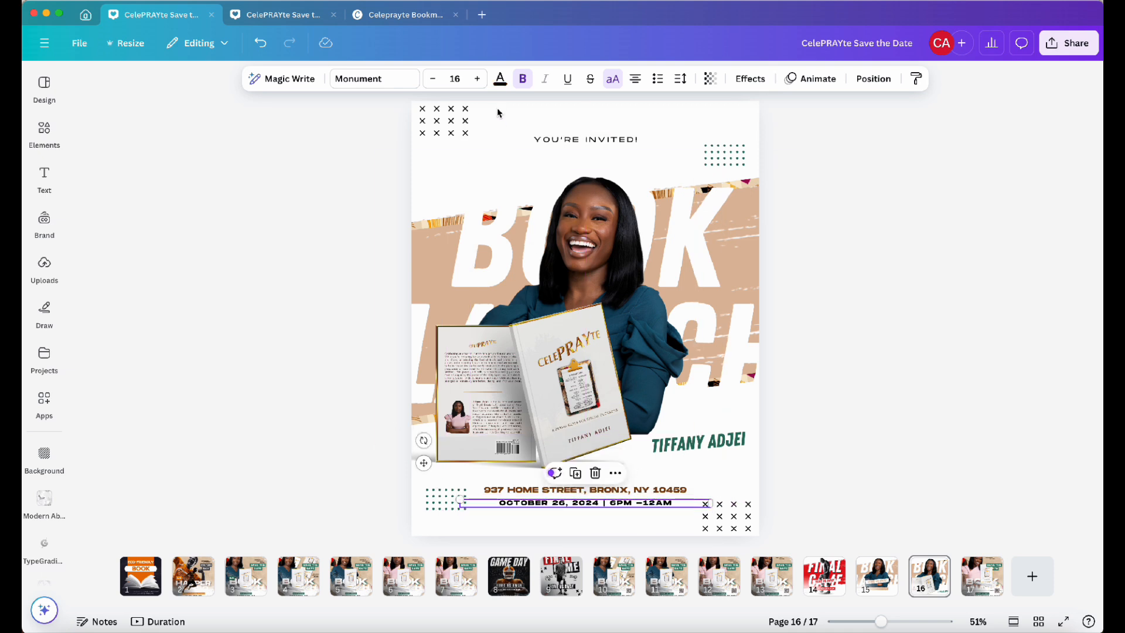
Change the date line's black text to the brand palette dark brown across all pages
click(500, 78)
click(268, 373)
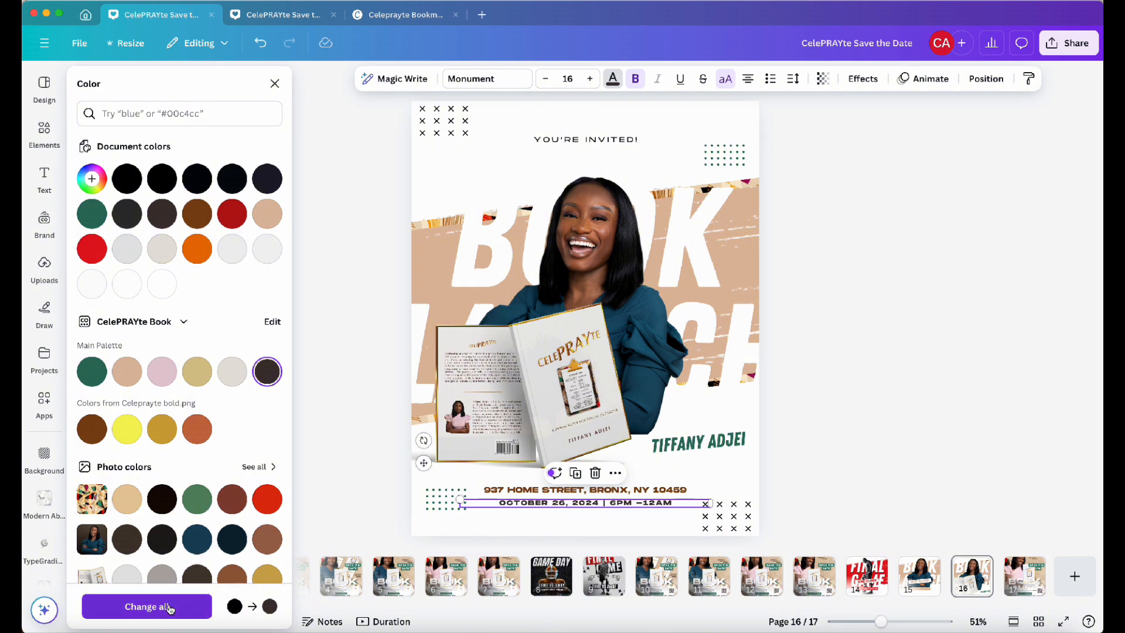
click(170, 608)
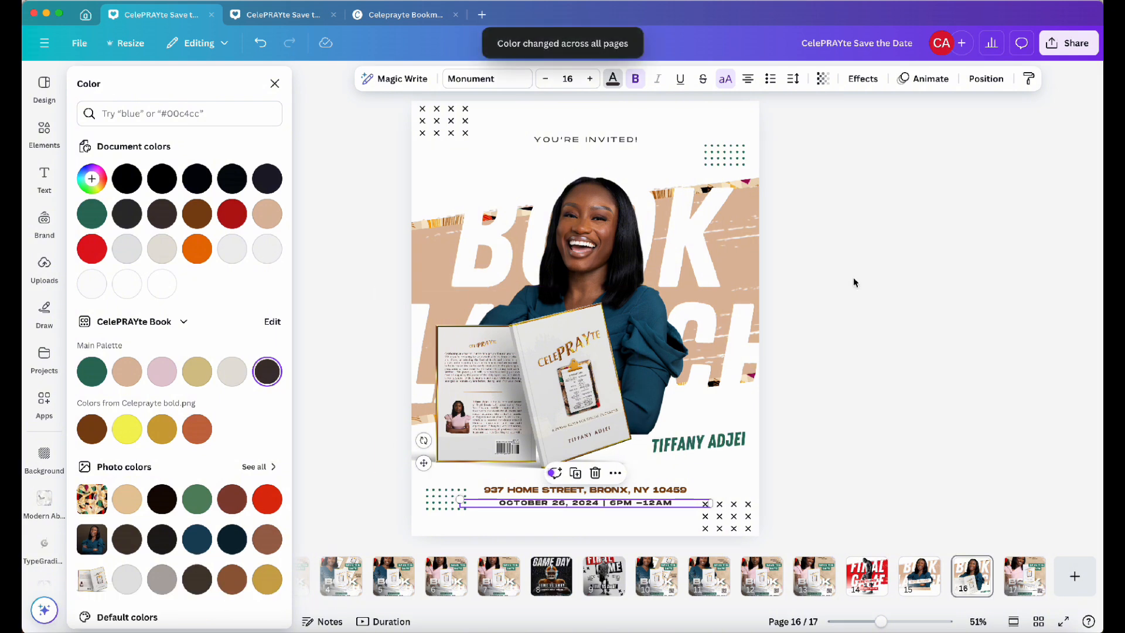
click(902, 275)
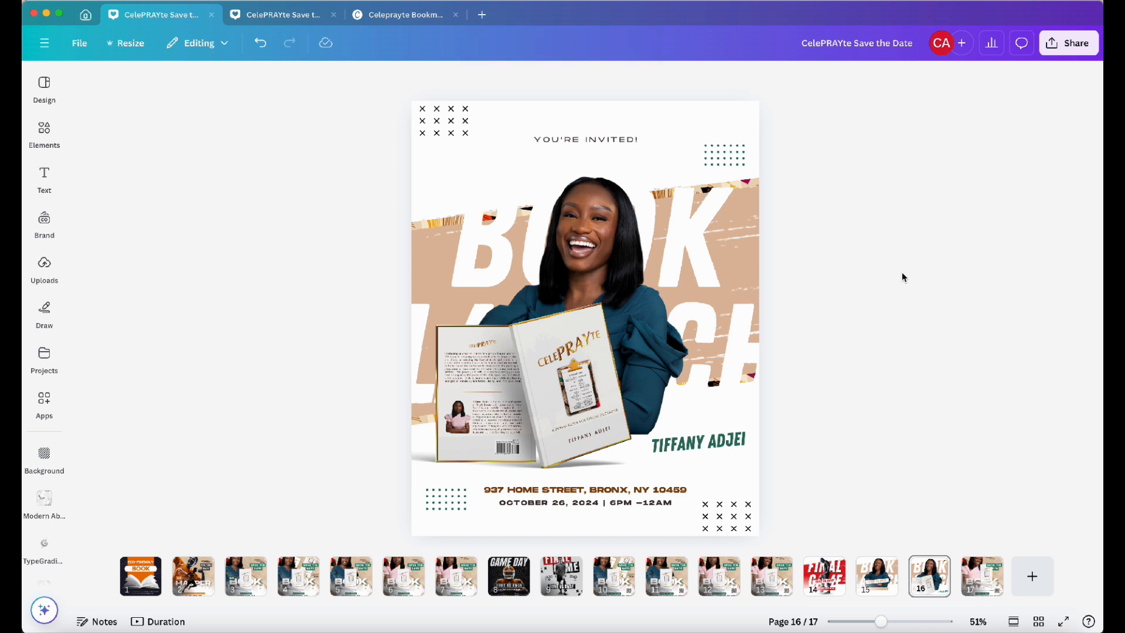
Search the elements library for gold confetti and add a gold confetti graphic to the flyer
click(44, 131)
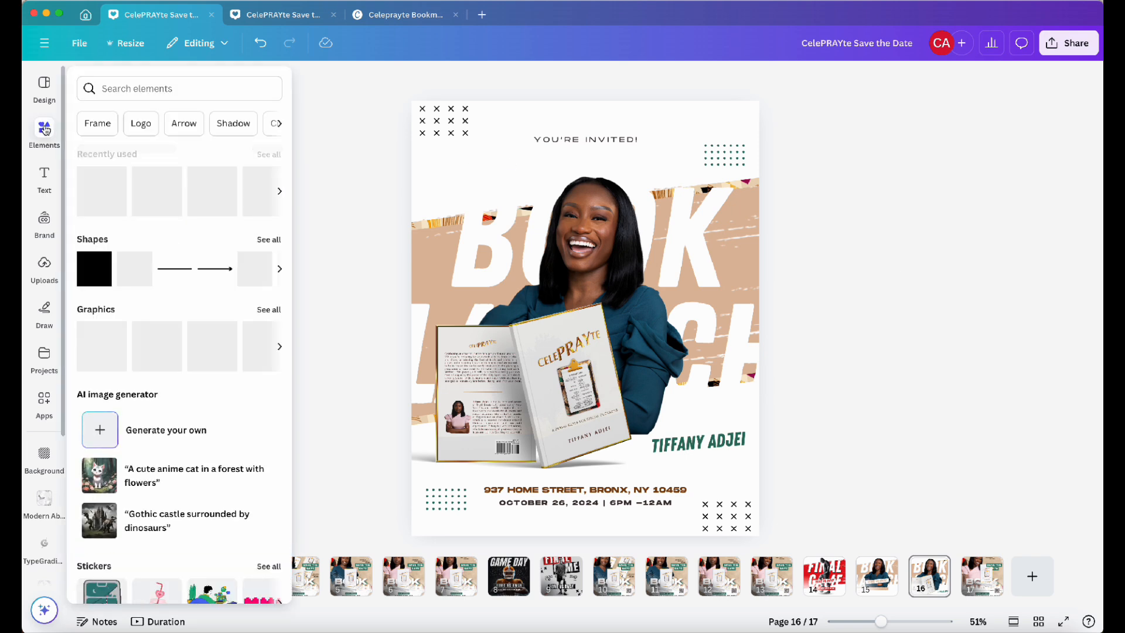
click(144, 90)
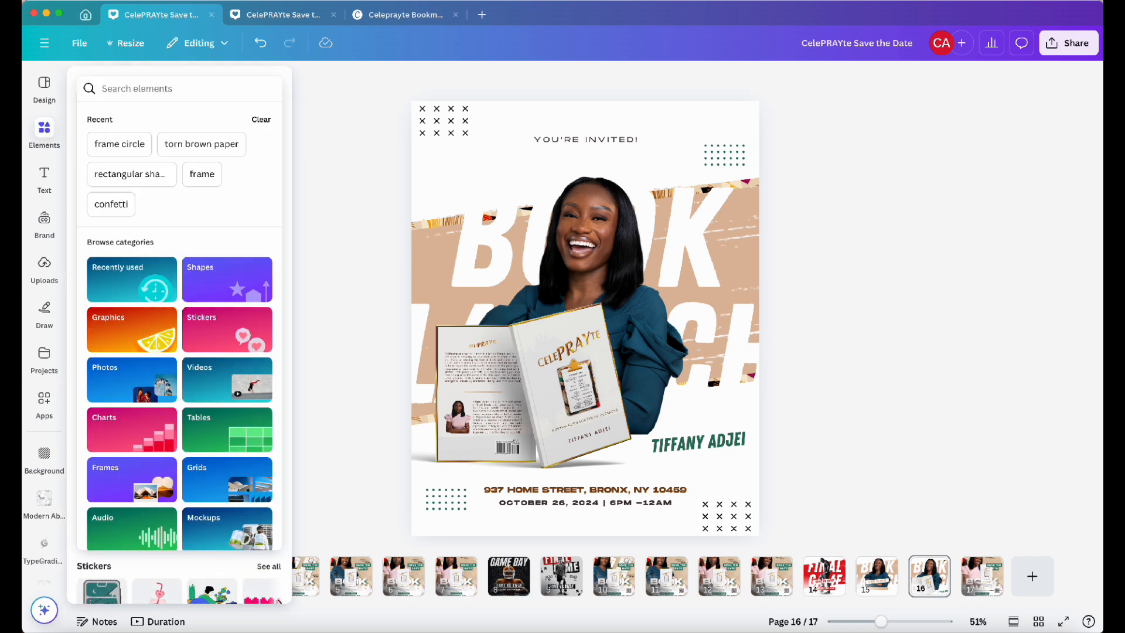
text(confetti)
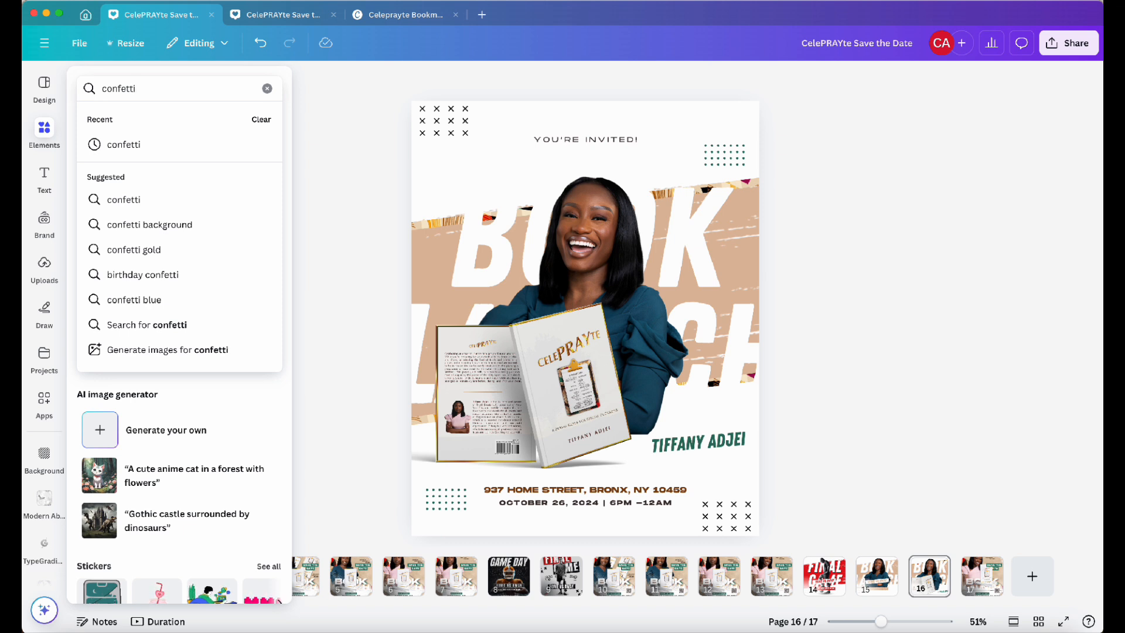
click(102, 88)
text(gold)
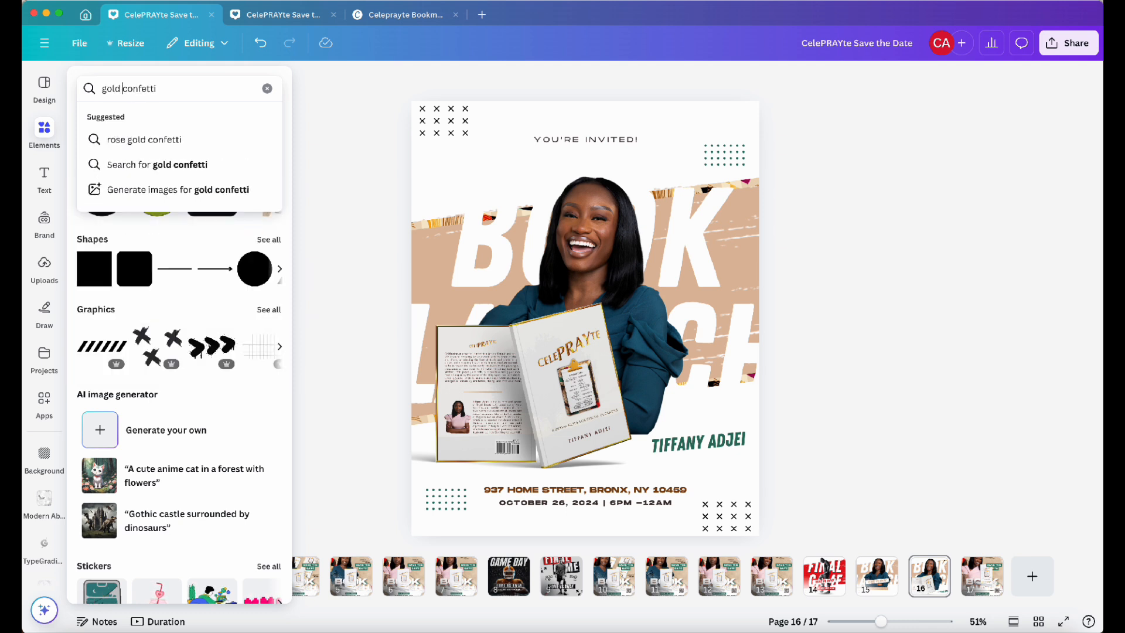
key(Return)
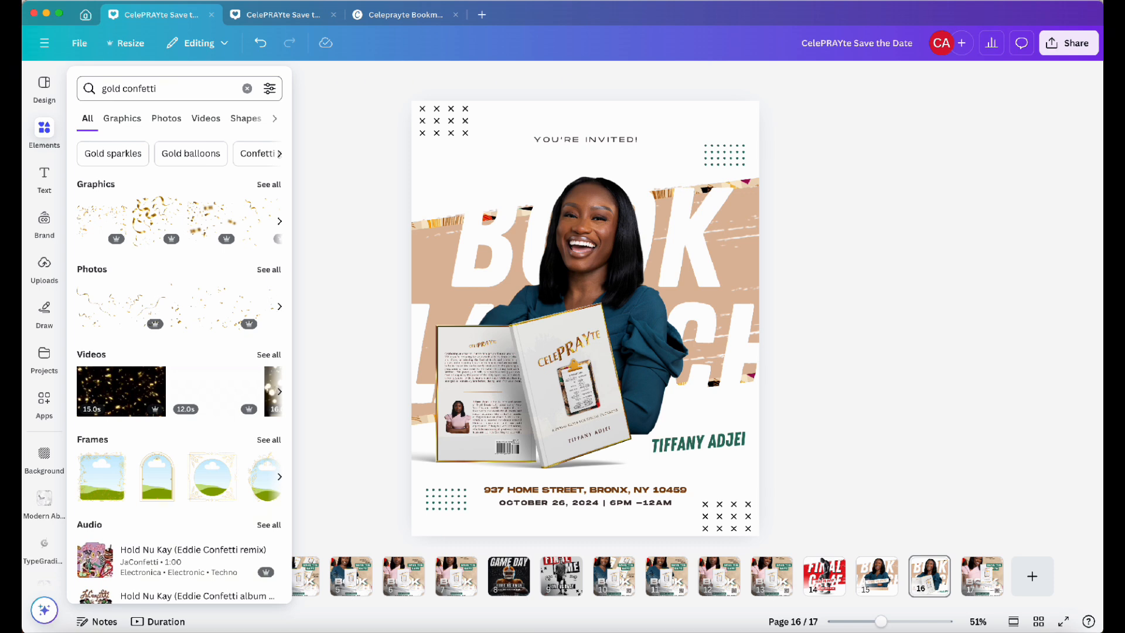
mouse_move(42, 176)
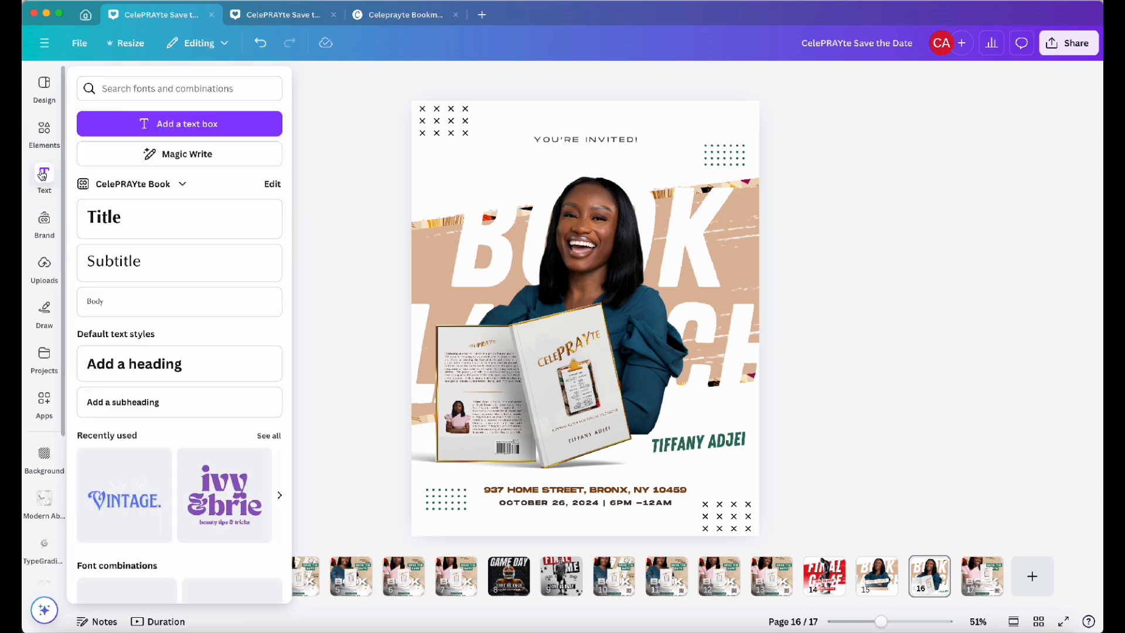
click(43, 144)
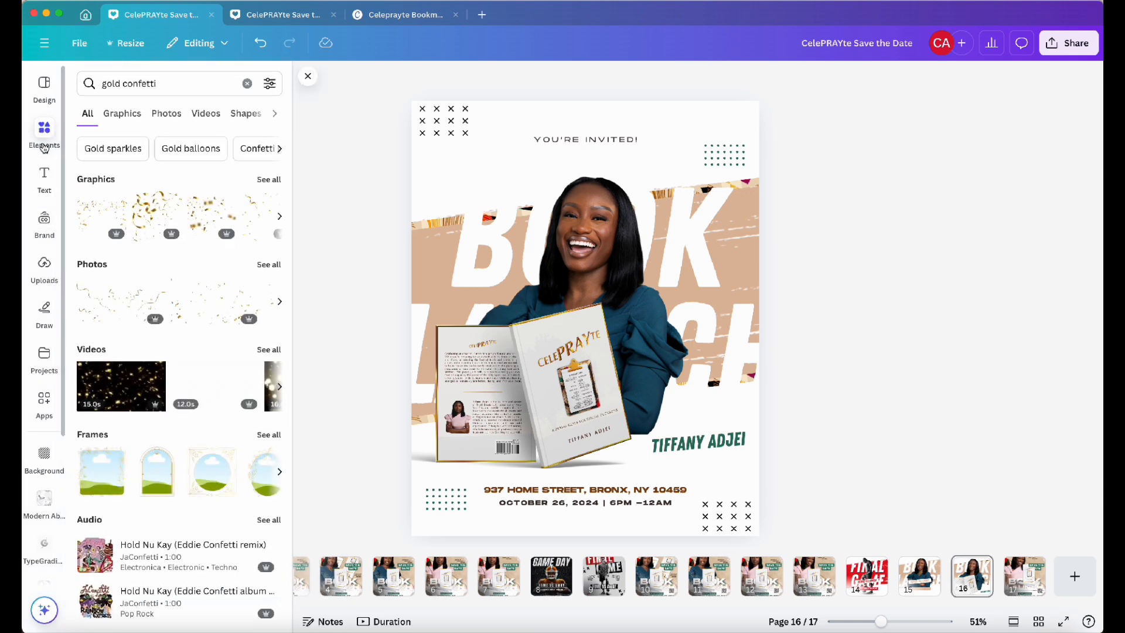
click(154, 226)
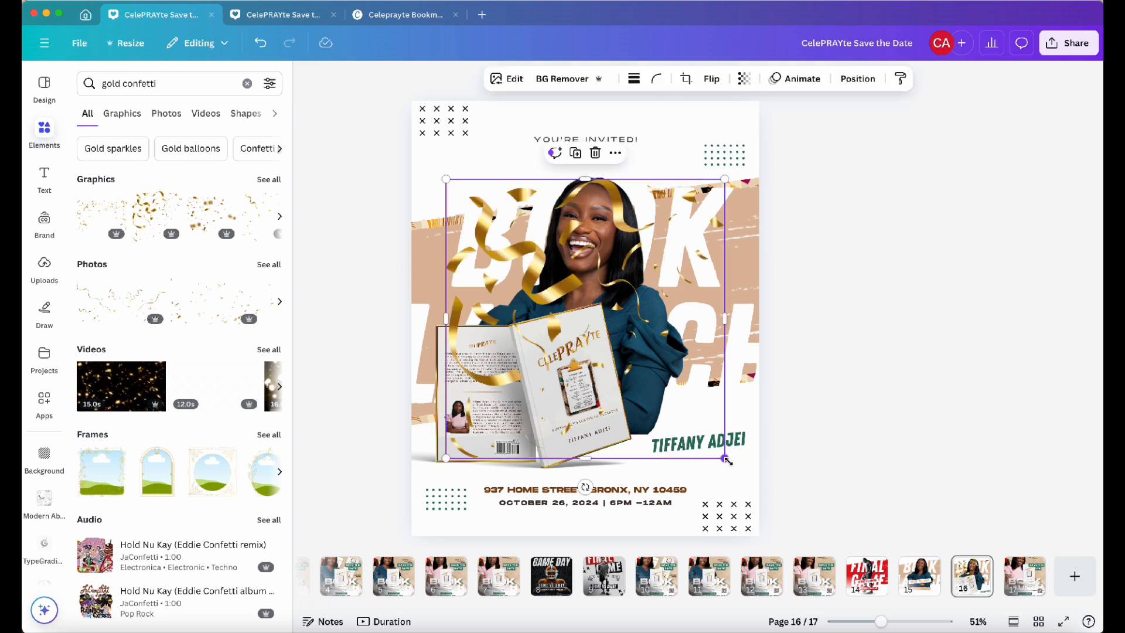
Delete the top-left X pattern and shrink the confetti into the flyer's top-left corner
drag(727, 460, 619, 352)
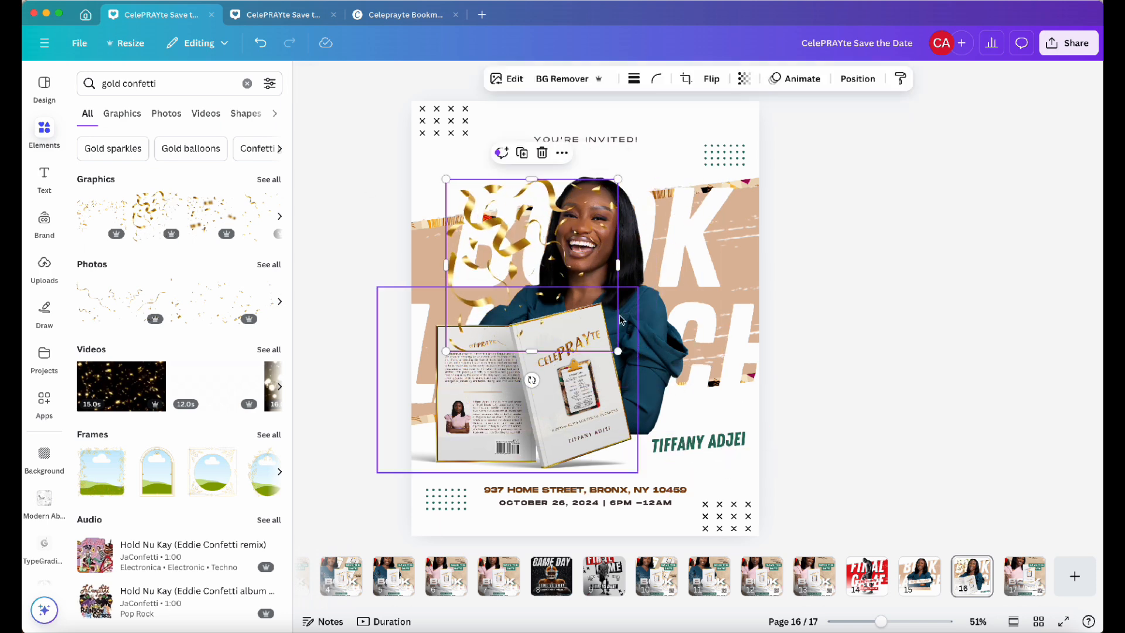
drag(499, 230, 469, 168)
click(453, 109)
key(Delete)
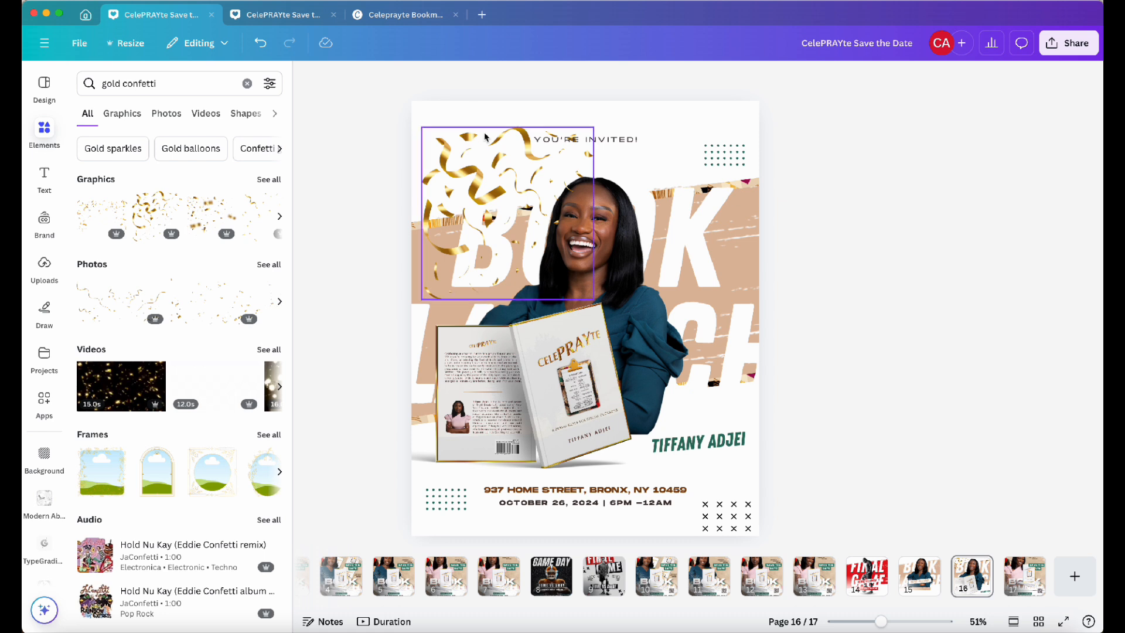
drag(470, 167, 459, 140)
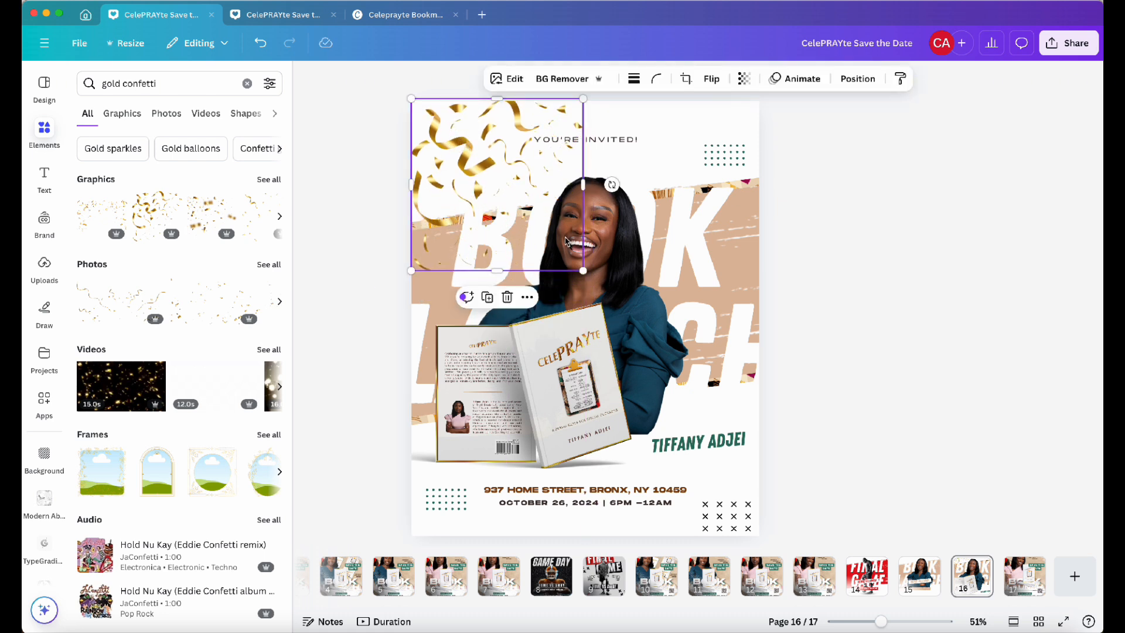
drag(583, 271, 570, 255)
drag(469, 156, 466, 149)
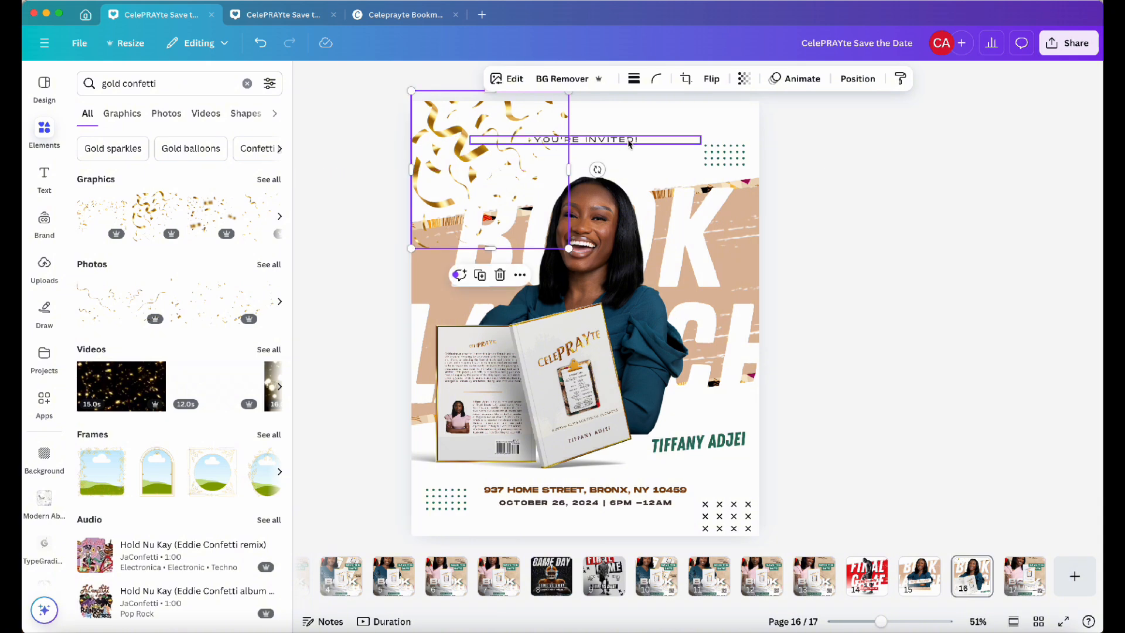
click(866, 141)
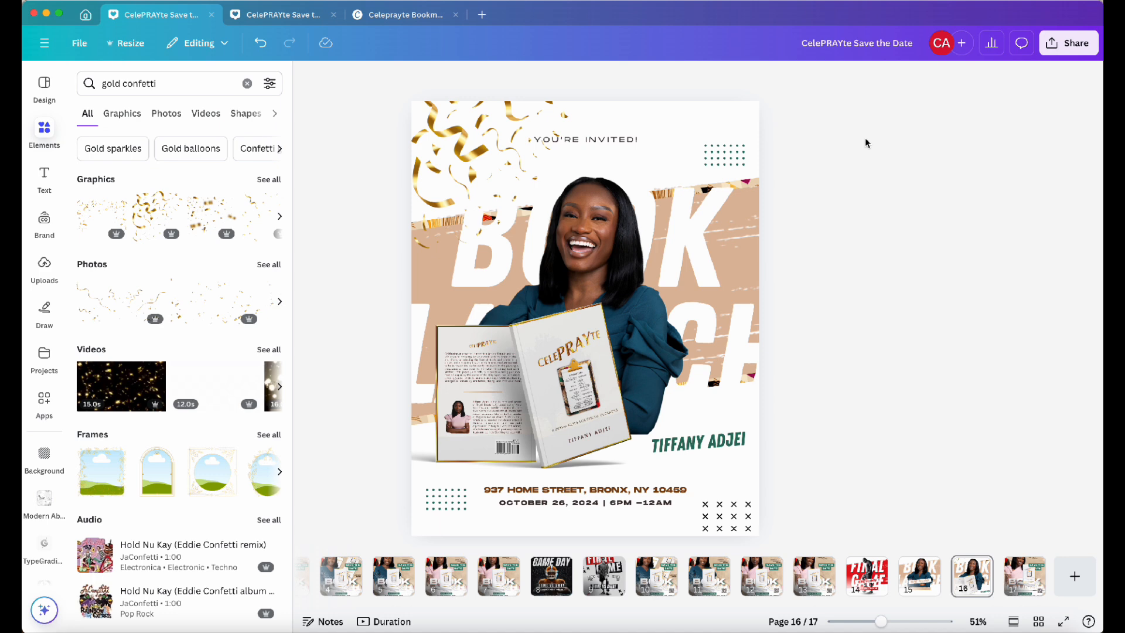
Add a second gold confetti graphic and shrink it into the lower-right corner of the flyer
click(269, 179)
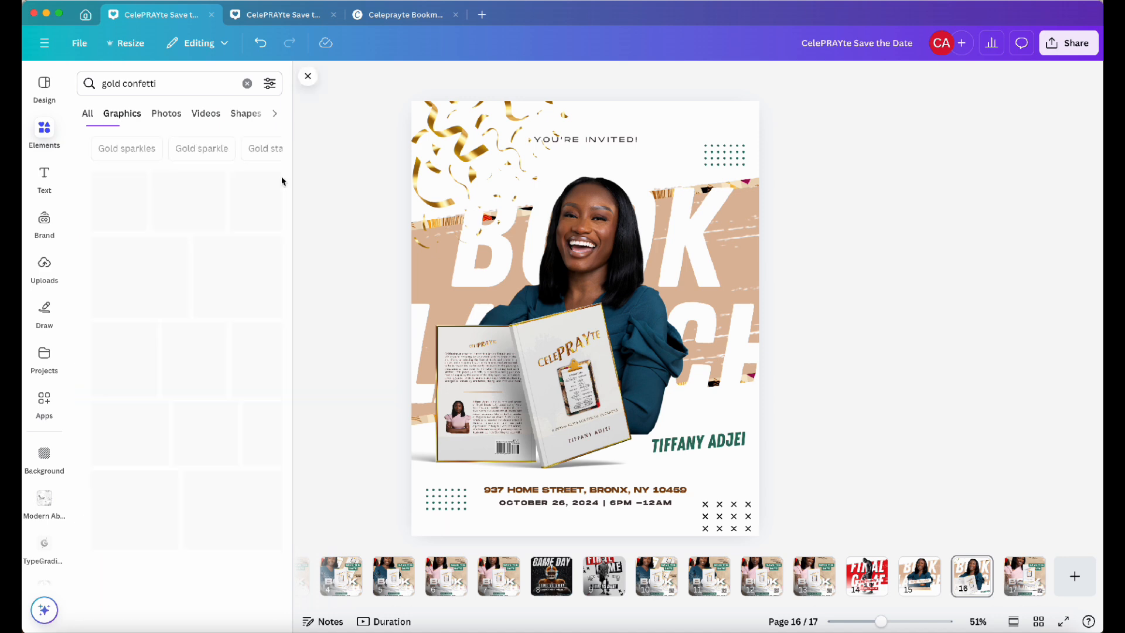
click(178, 282)
drag(533, 387, 713, 439)
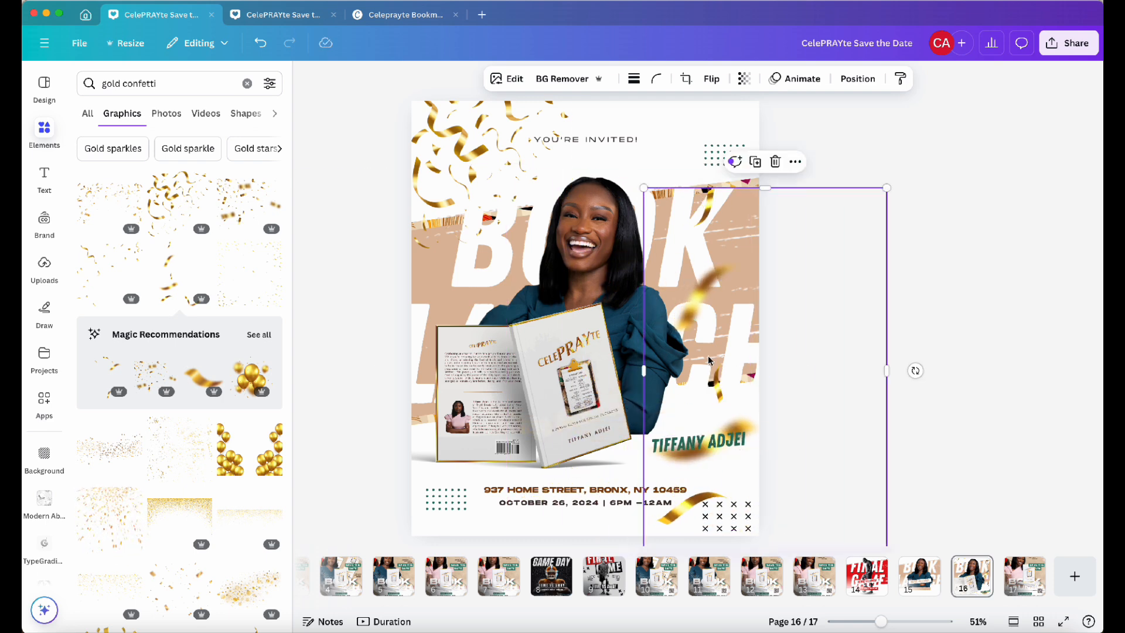
click(861, 84)
click(130, 113)
click(232, 178)
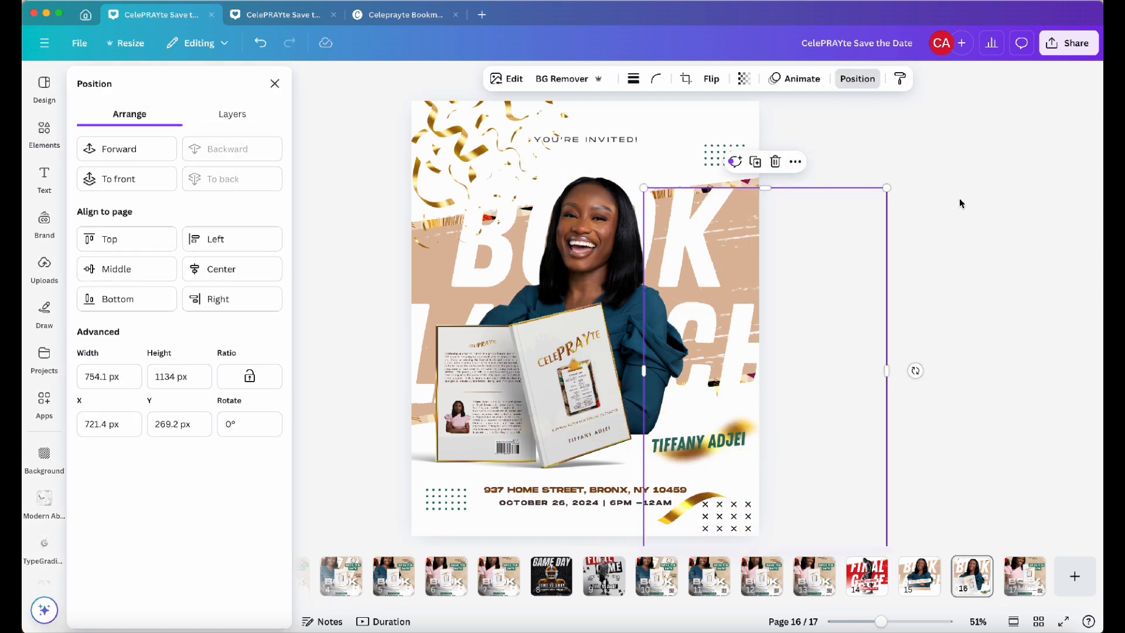
drag(886, 189, 754, 378)
drag(668, 529, 701, 503)
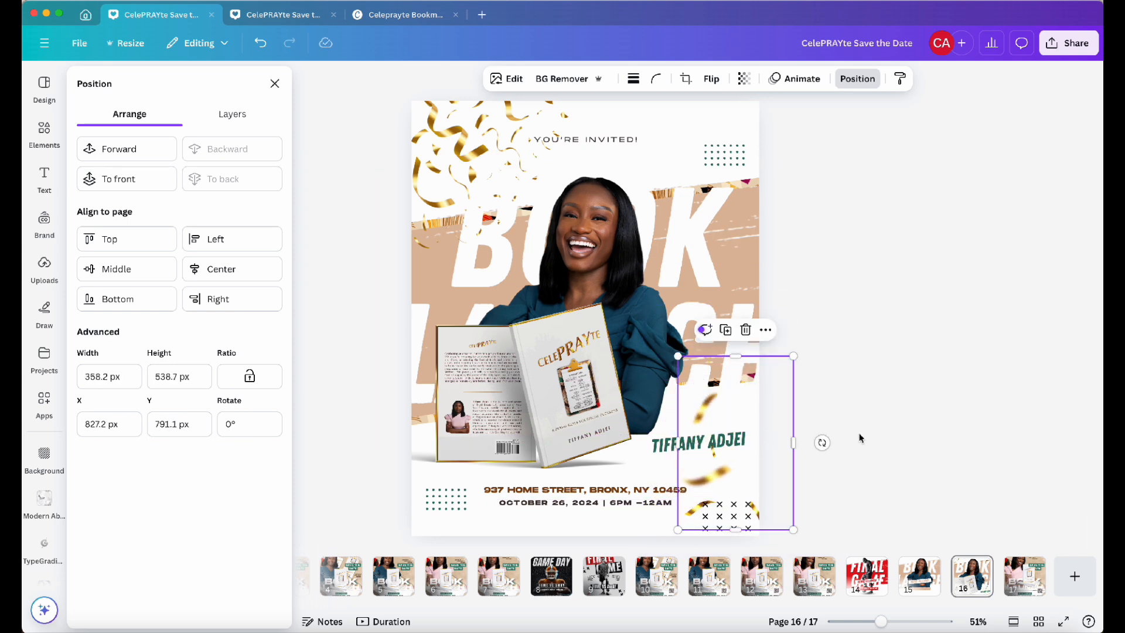
click(831, 451)
click(757, 510)
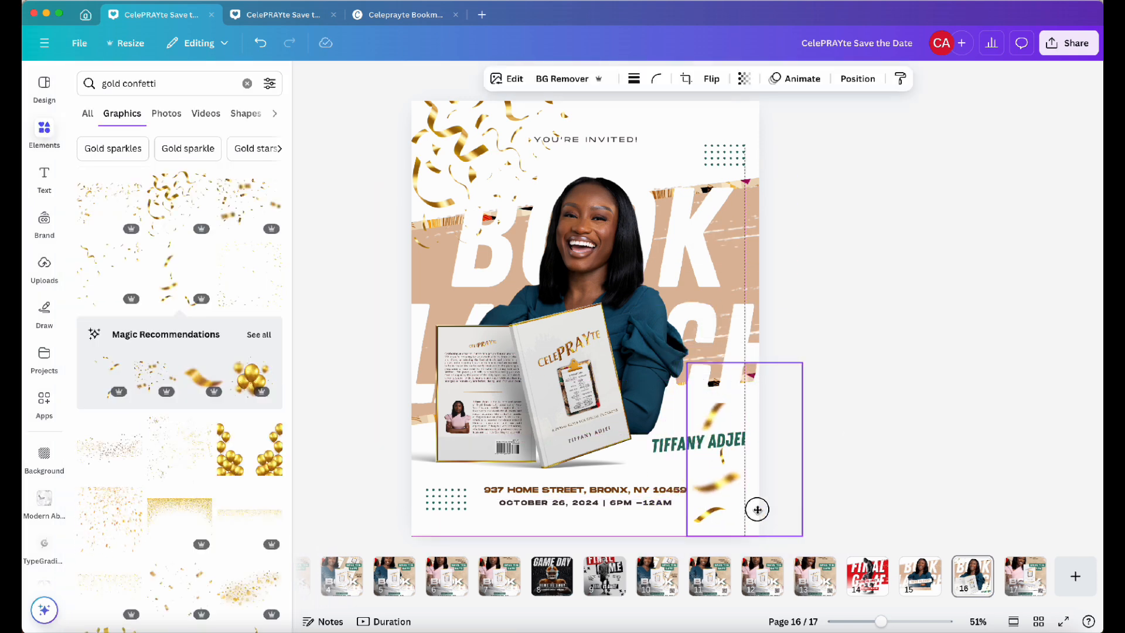
click(905, 386)
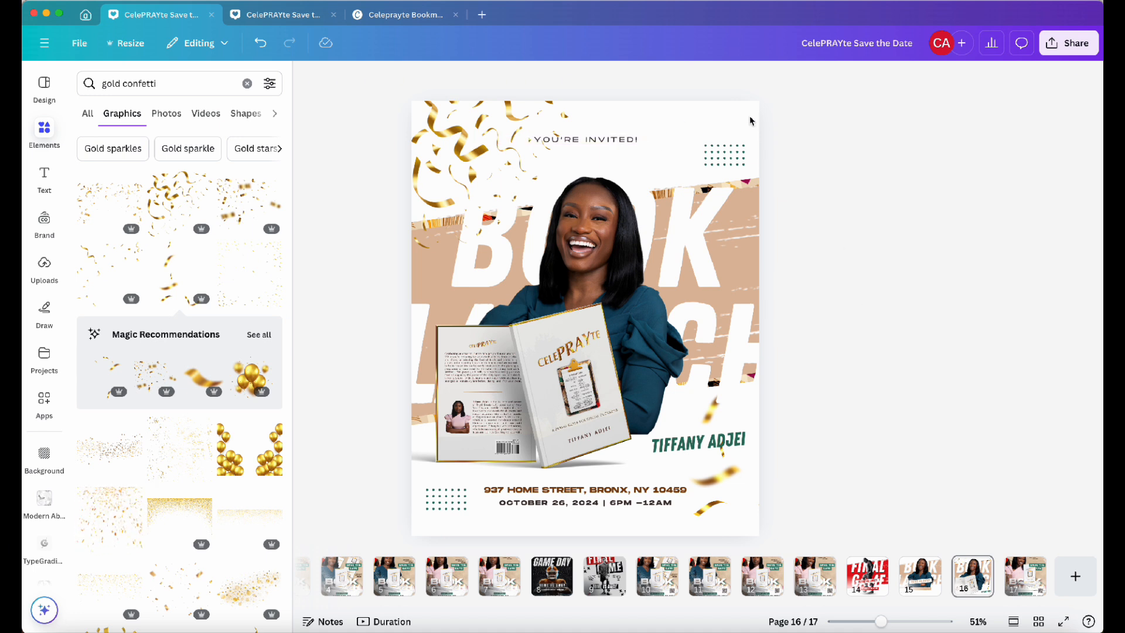
Add the patterned brand photo beside the lower-left dot pattern, lower its transparency and resize it small
click(44, 222)
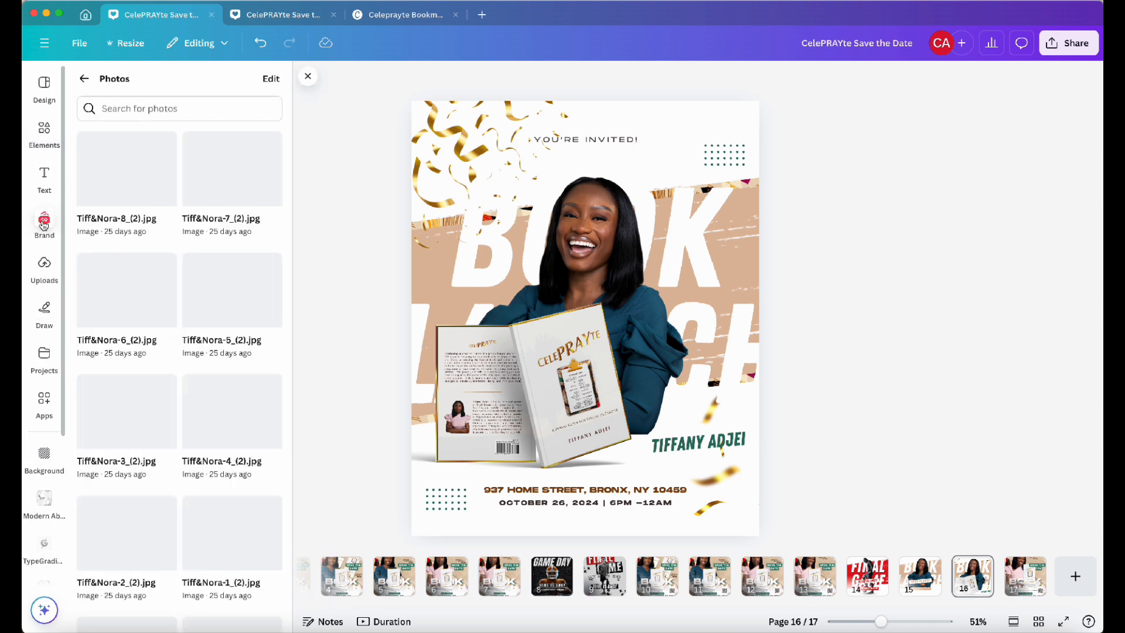
scroll(174, 308, down, 5)
scroll(175, 309, up, 5)
click(232, 308)
drag(571, 330, 509, 480)
drag(615, 407, 462, 472)
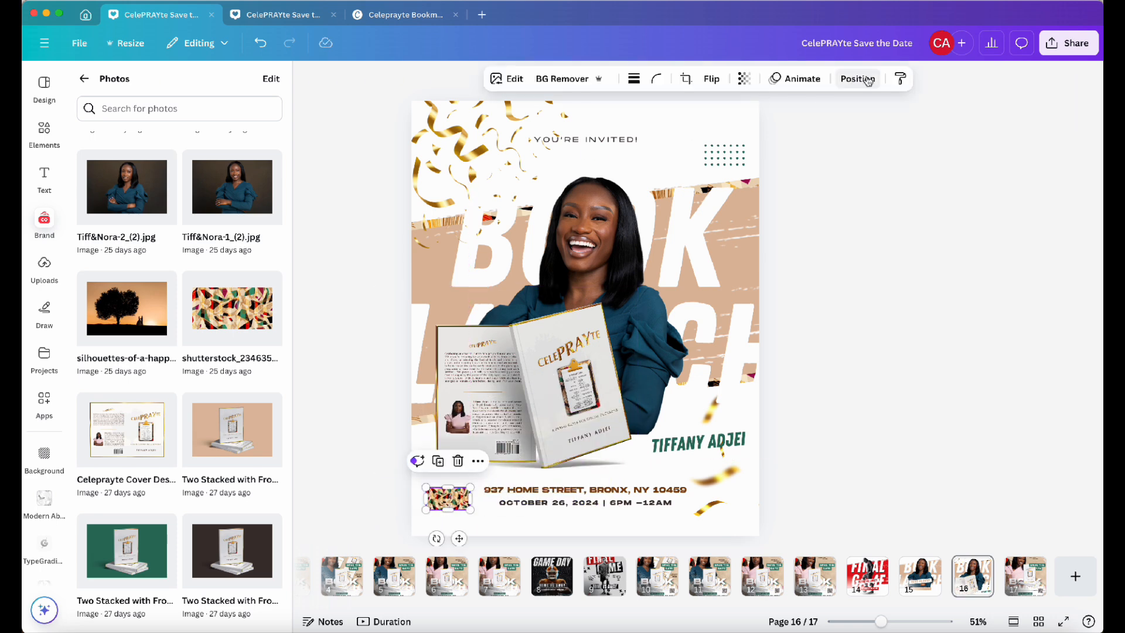
click(858, 79)
click(253, 187)
click(744, 79)
drag(739, 131, 711, 130)
drag(460, 538, 453, 549)
drag(416, 506, 440, 516)
click(338, 528)
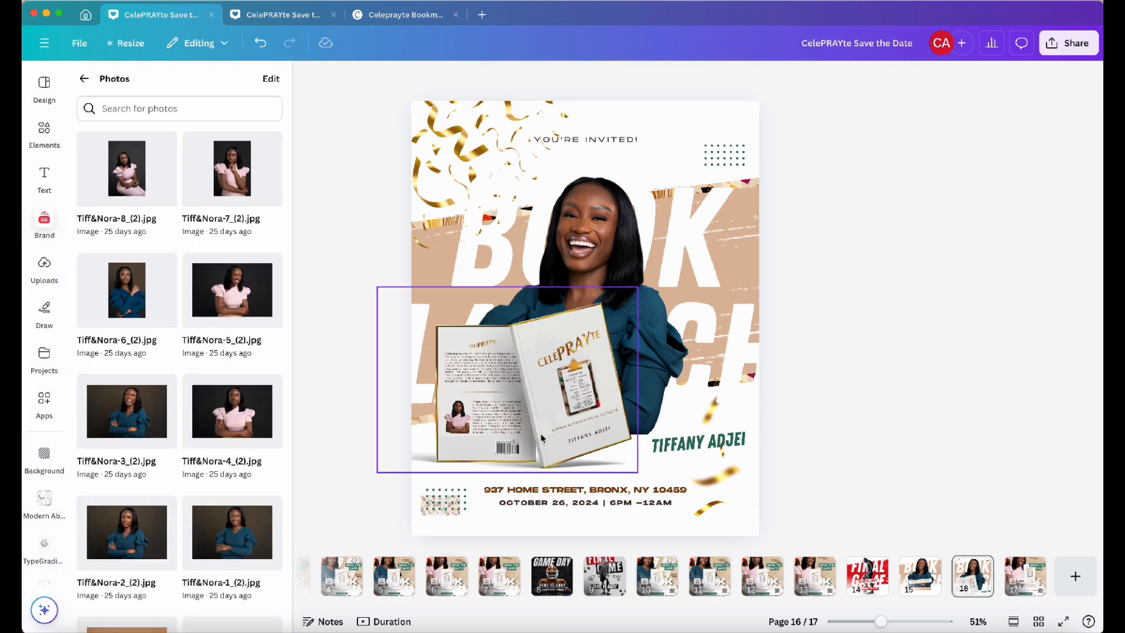
Place a copy of the pattern over the top-right dot pattern, rotated 180 degrees
drag(389, 486, 432, 516)
click(737, 141)
drag(460, 545, 728, 182)
drag(765, 133, 686, 158)
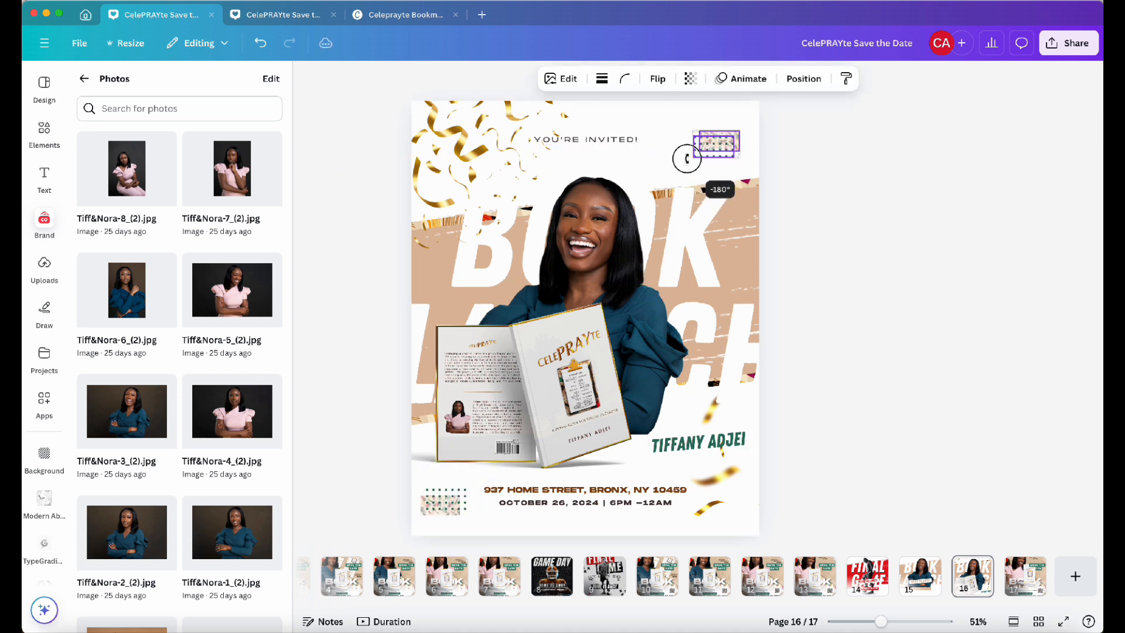
click(840, 153)
Move the "YOU'RE INVITED!" line slightly down and make it bold
drag(623, 140, 623, 152)
click(636, 80)
click(613, 78)
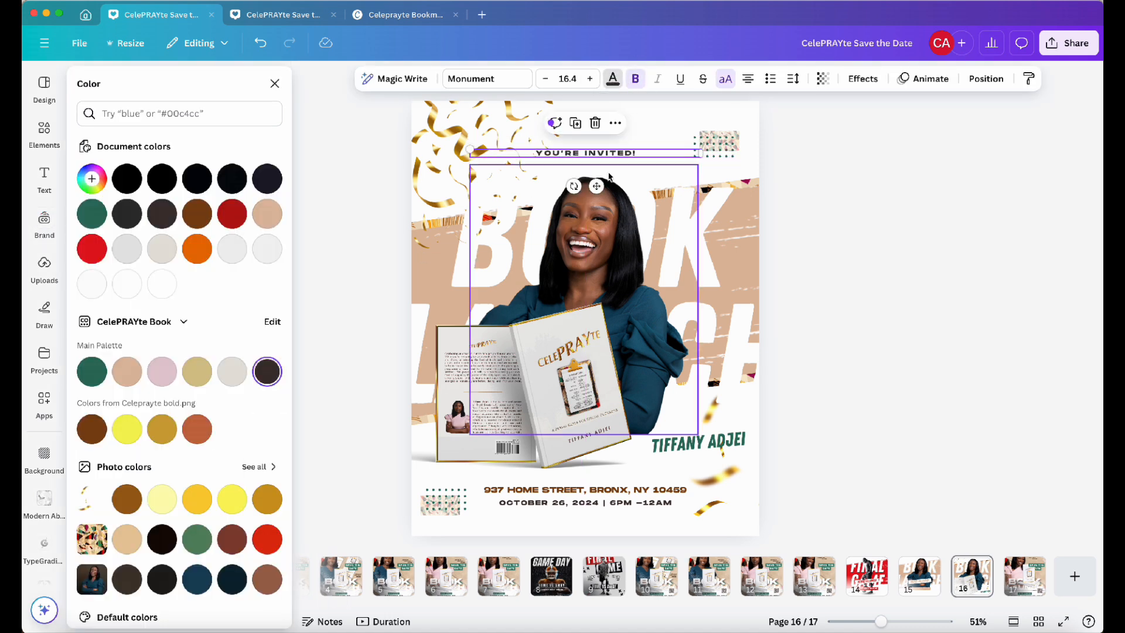
click(487, 78)
click(84, 204)
click(127, 254)
click(838, 209)
click(477, 118)
drag(597, 170, 596, 153)
drag(467, 156, 457, 156)
click(824, 191)
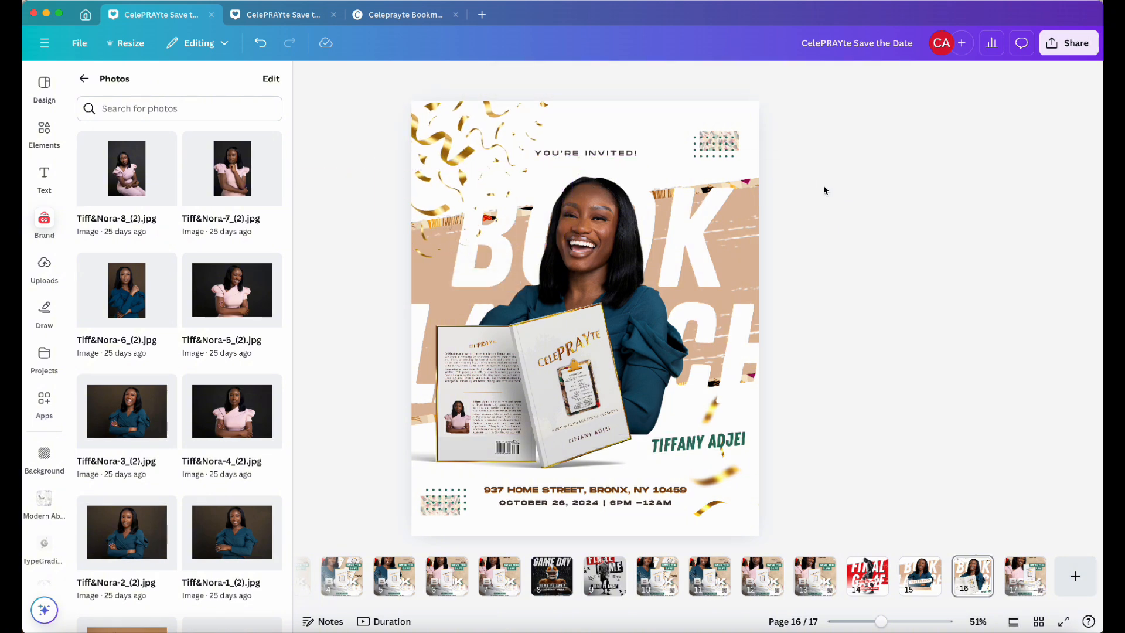
Duplicate the flyer page
right_click(966, 576)
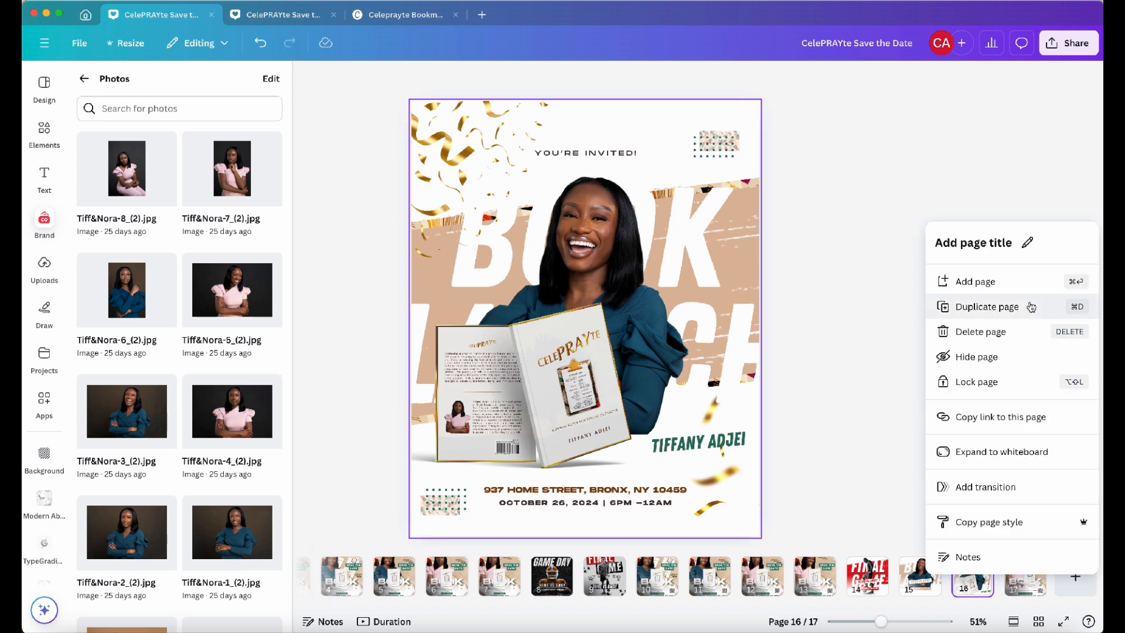
click(943, 305)
click(744, 245)
Select the tan brush stroke through the layers list and recolor it to the brand palette pink #e3c9d2
click(987, 78)
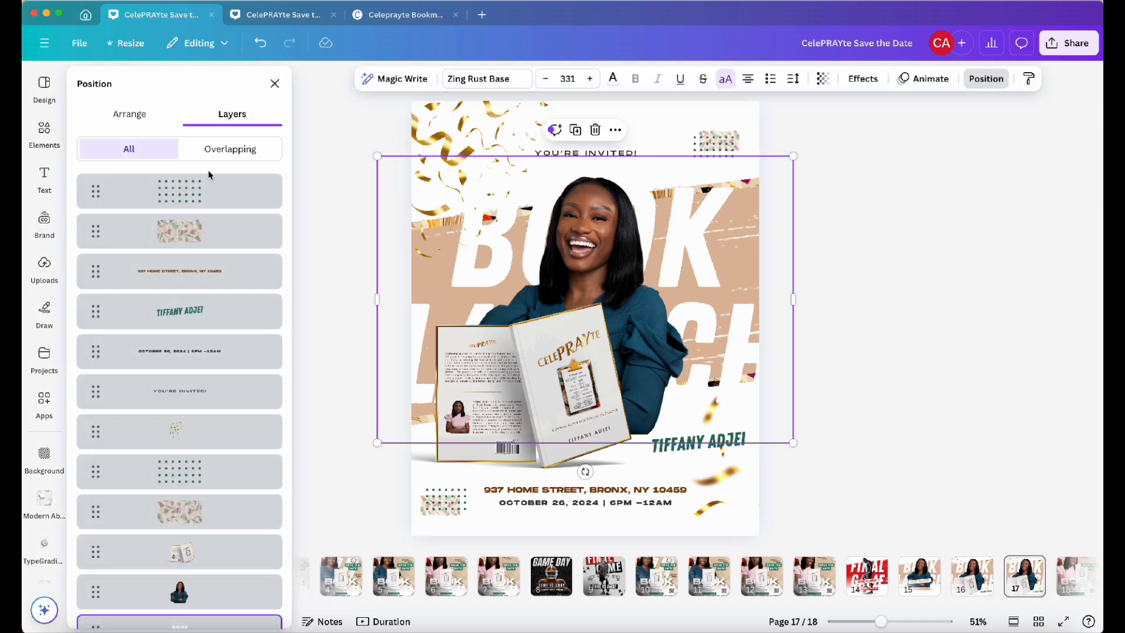
scroll(201, 327, down, 5)
click(163, 521)
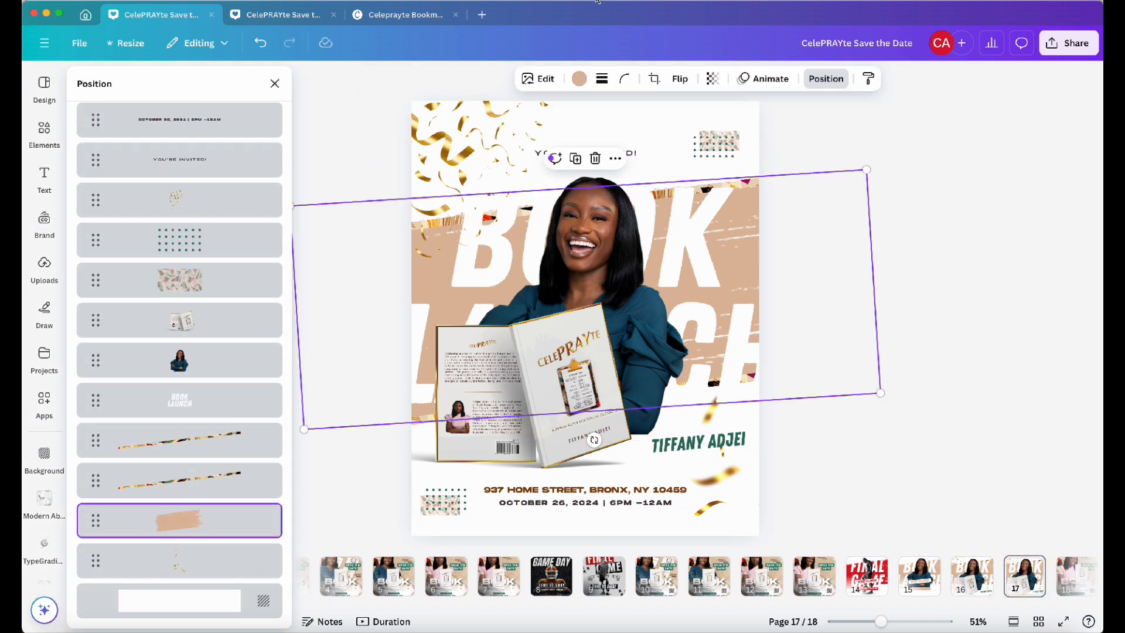
click(580, 79)
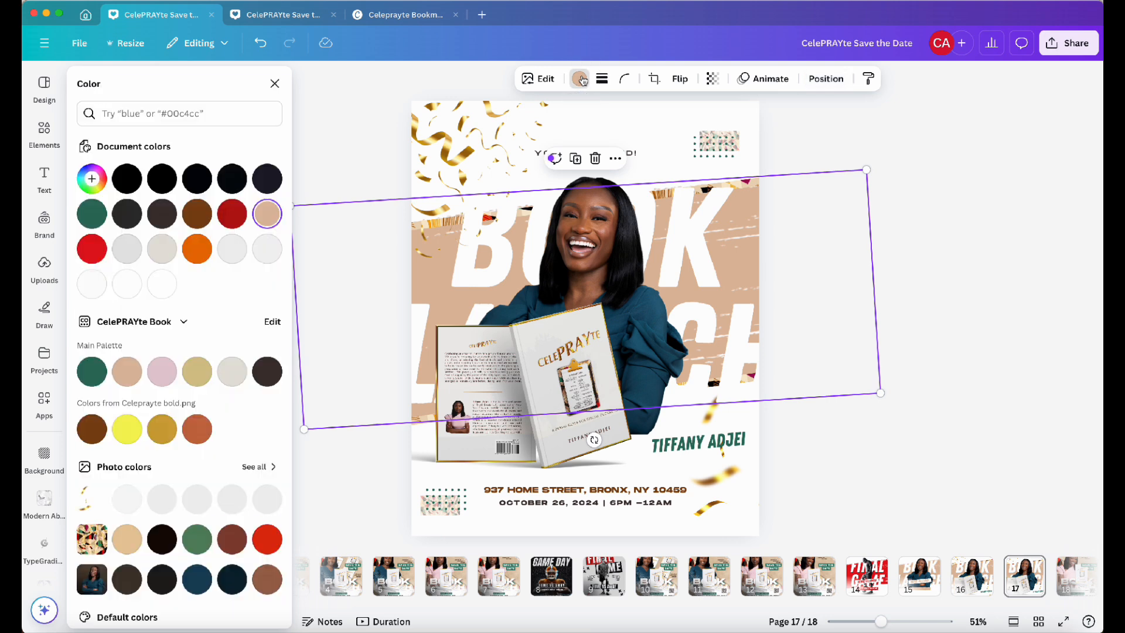
click(160, 373)
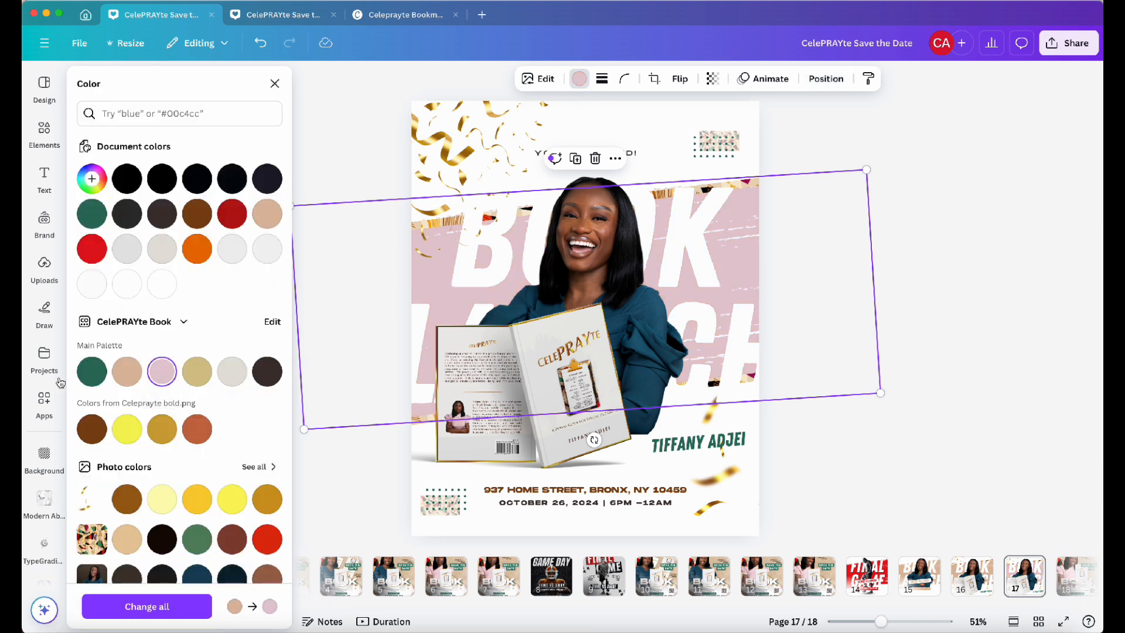
Replace the main photo with Tiff&Nora-5_(2).jpg, crop its sides and reposition it
click(44, 222)
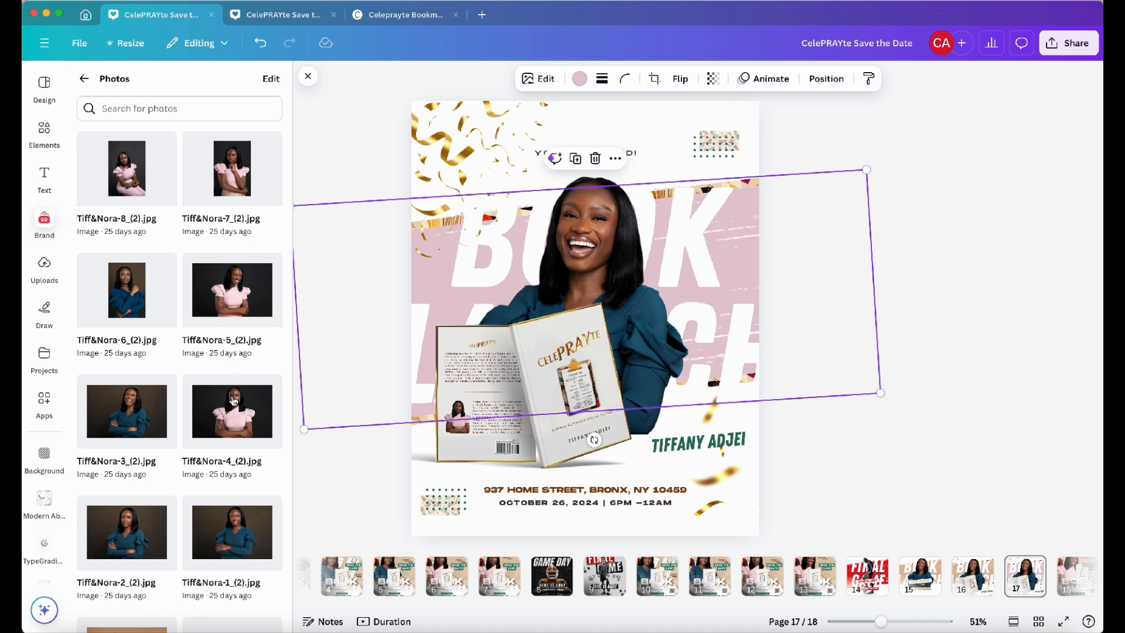
click(233, 292)
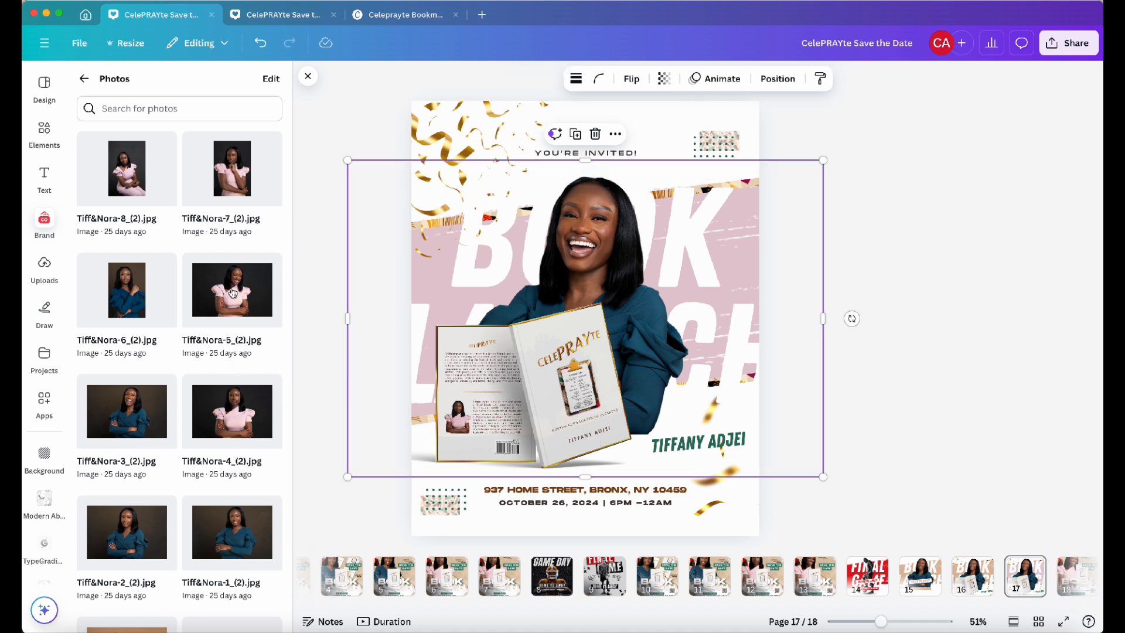
click(562, 79)
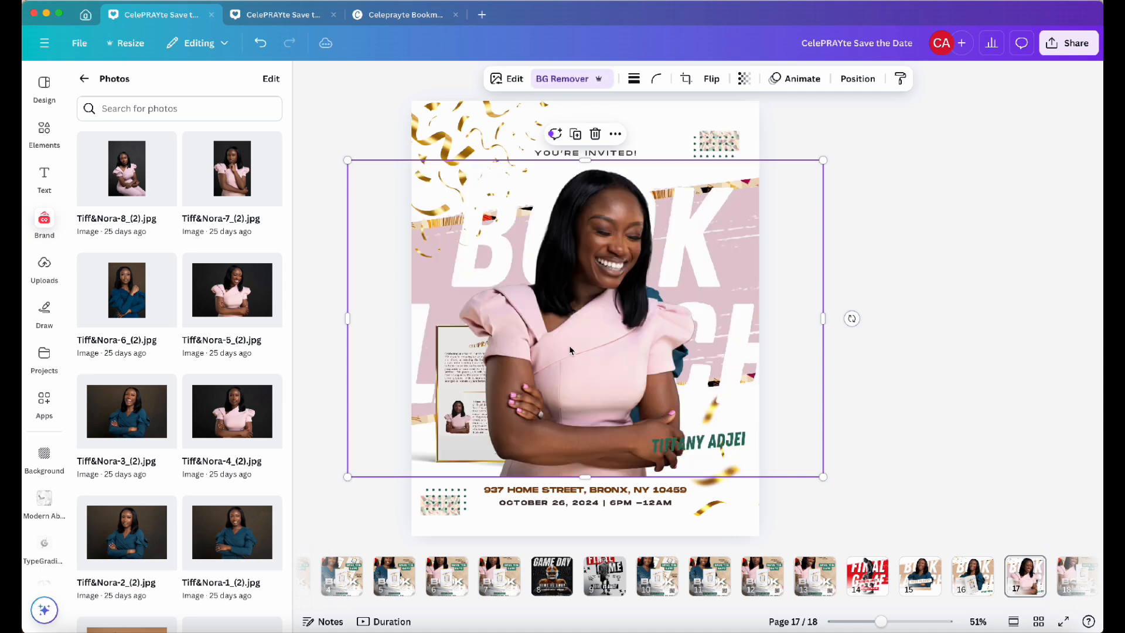
drag(348, 314, 453, 318)
drag(823, 317, 710, 318)
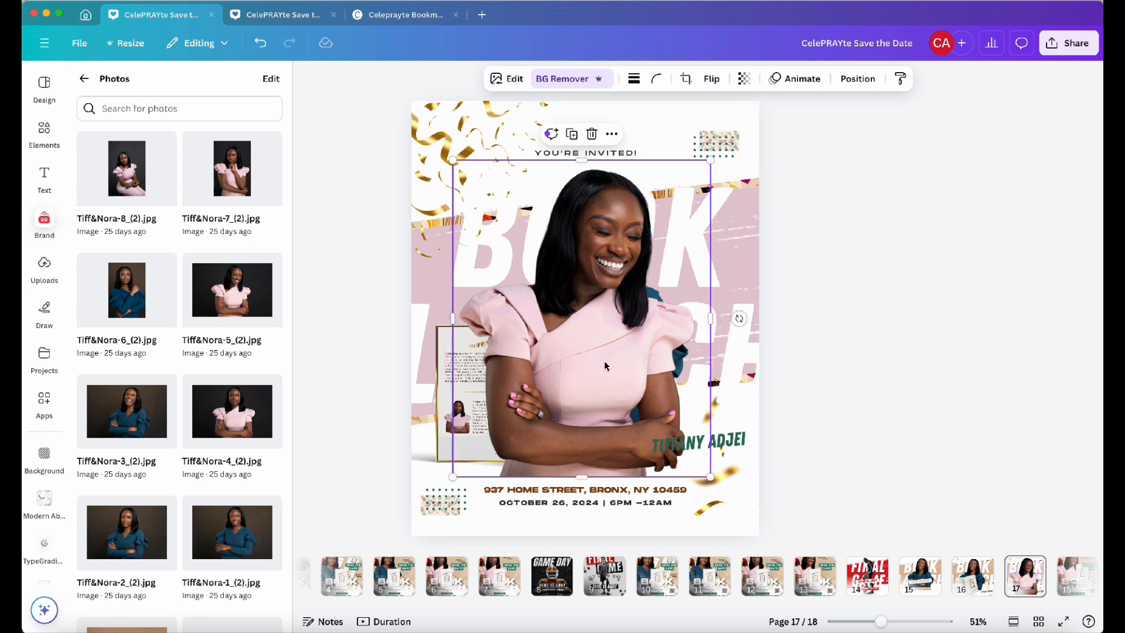
drag(605, 363, 618, 355)
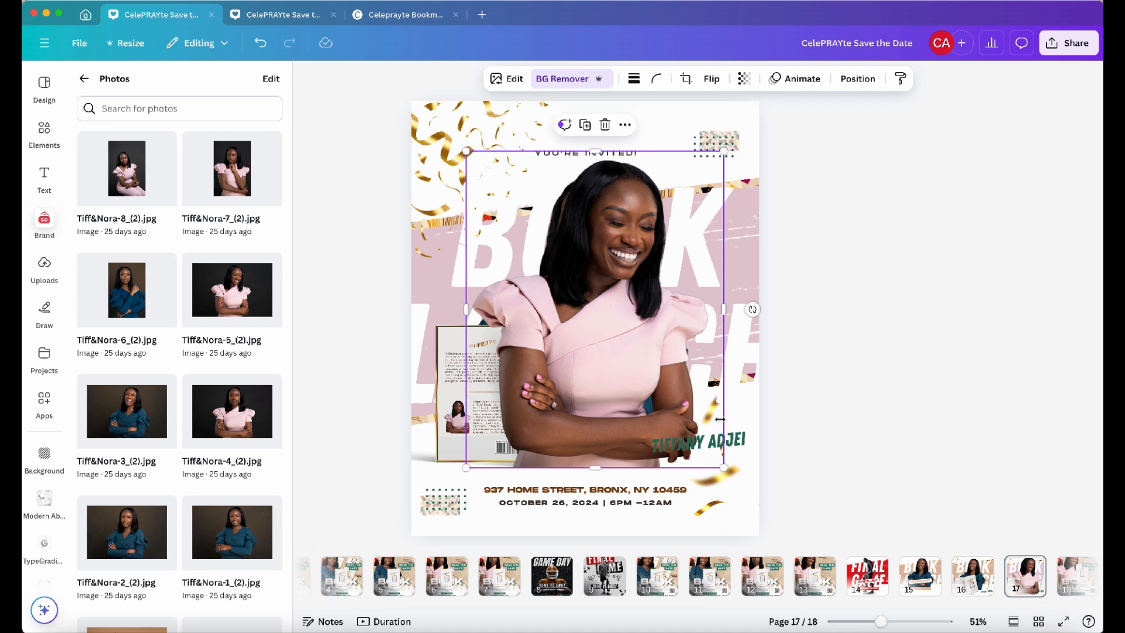
Shrink the new main photo slightly from its corner and move it into place behind the book mockup
drag(723, 467, 710, 450)
drag(602, 332, 591, 346)
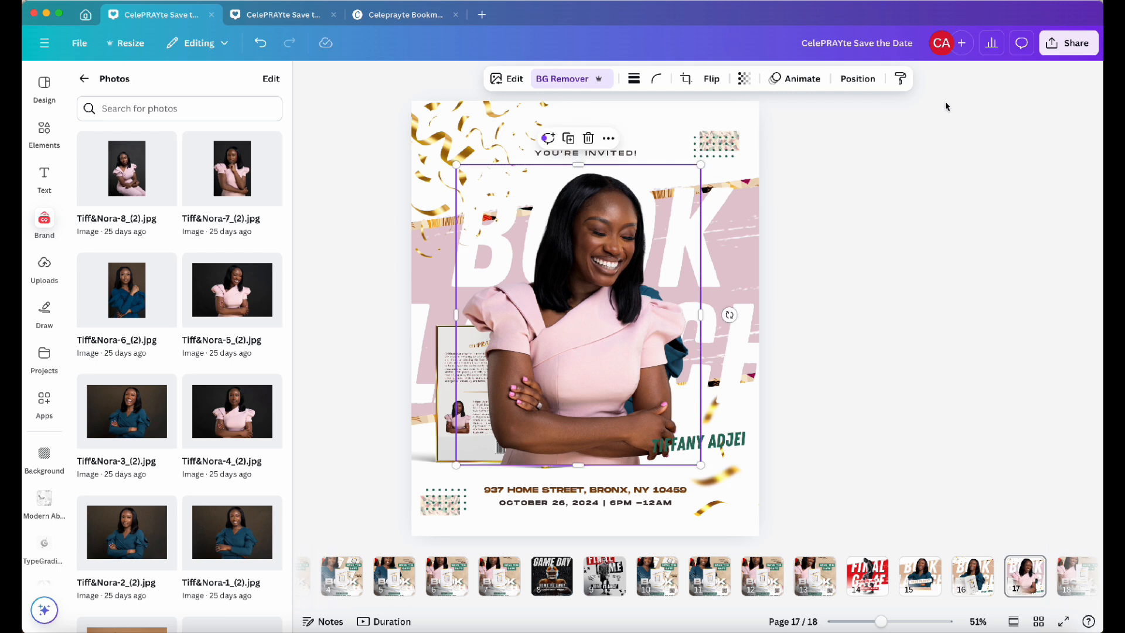
Delete the old hidden photo layer through the layers list and nudge the new photo slightly up
click(857, 78)
drag(94, 318, 96, 530)
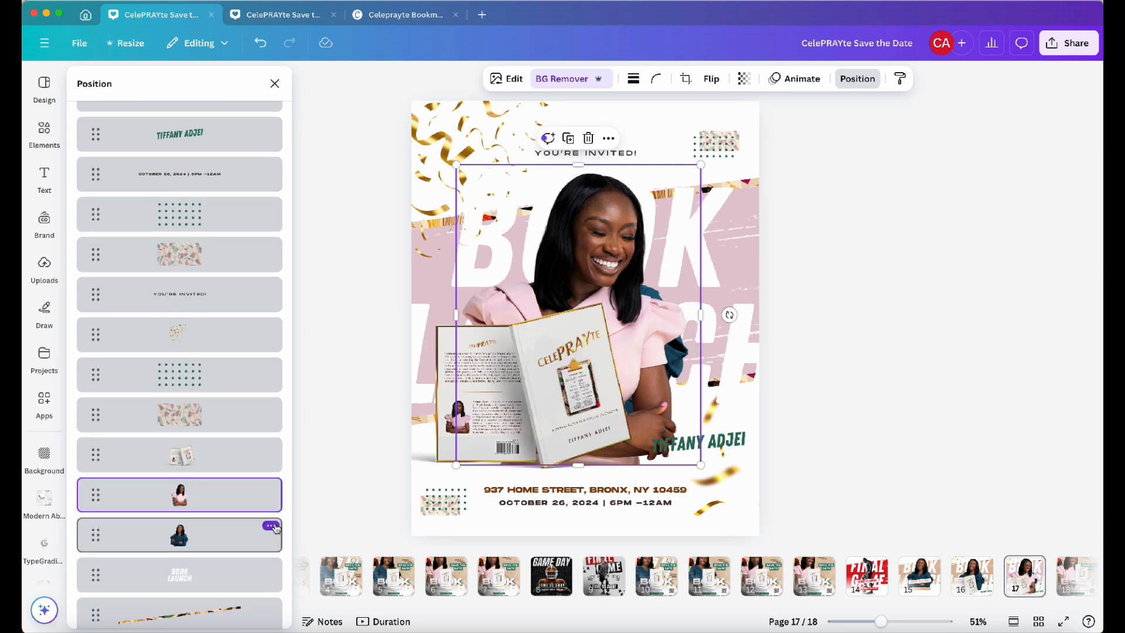
click(278, 527)
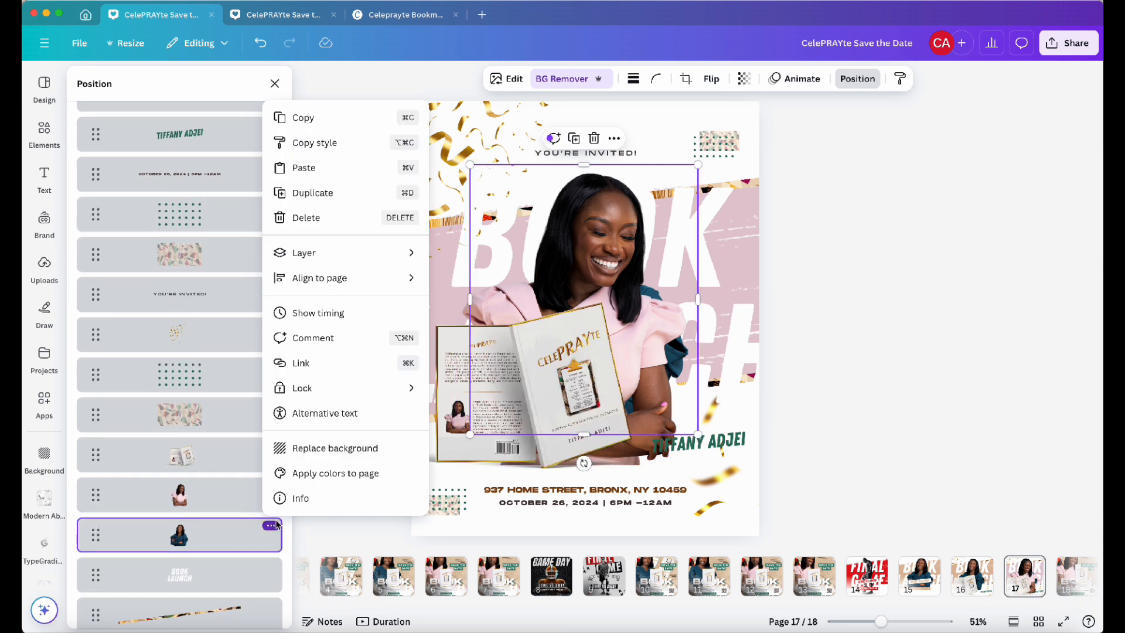
click(336, 218)
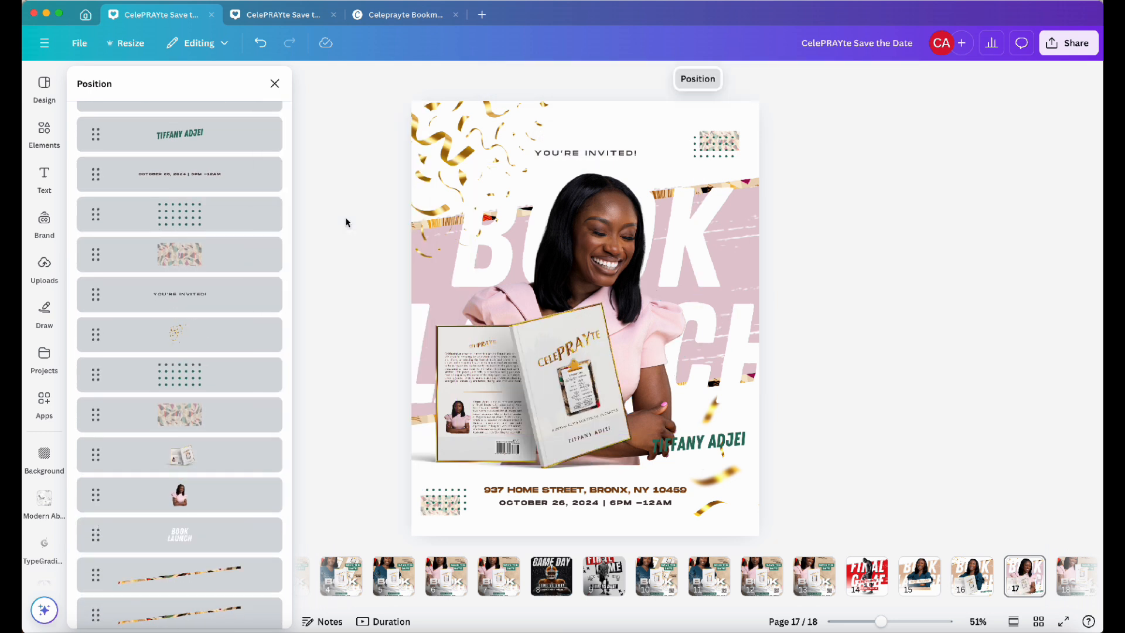
click(609, 242)
drag(609, 242, 613, 236)
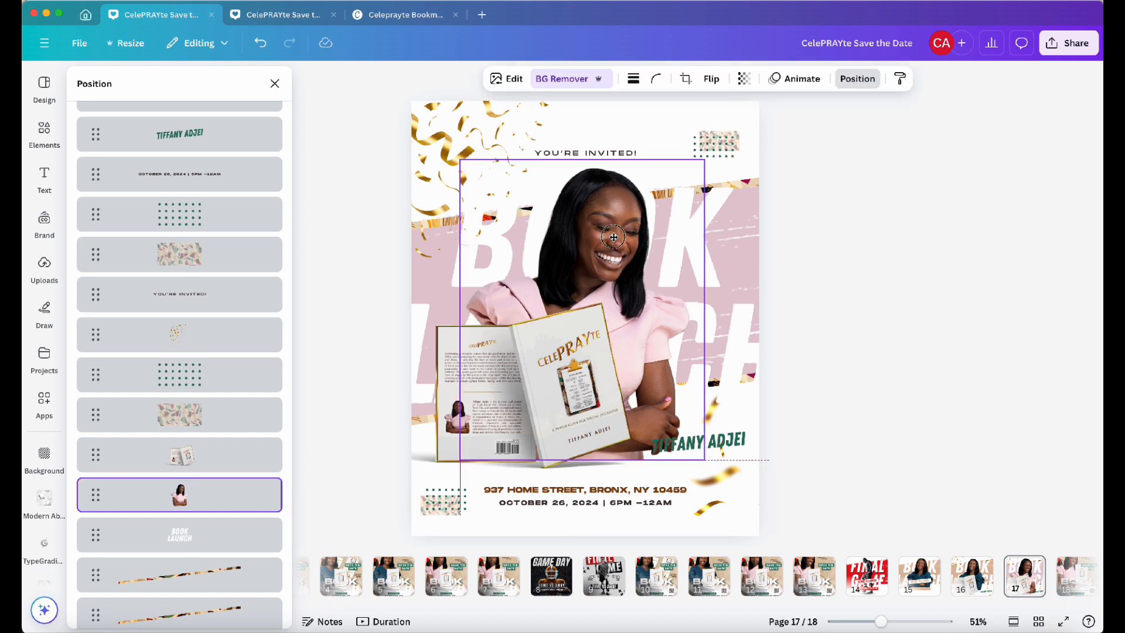
click(919, 211)
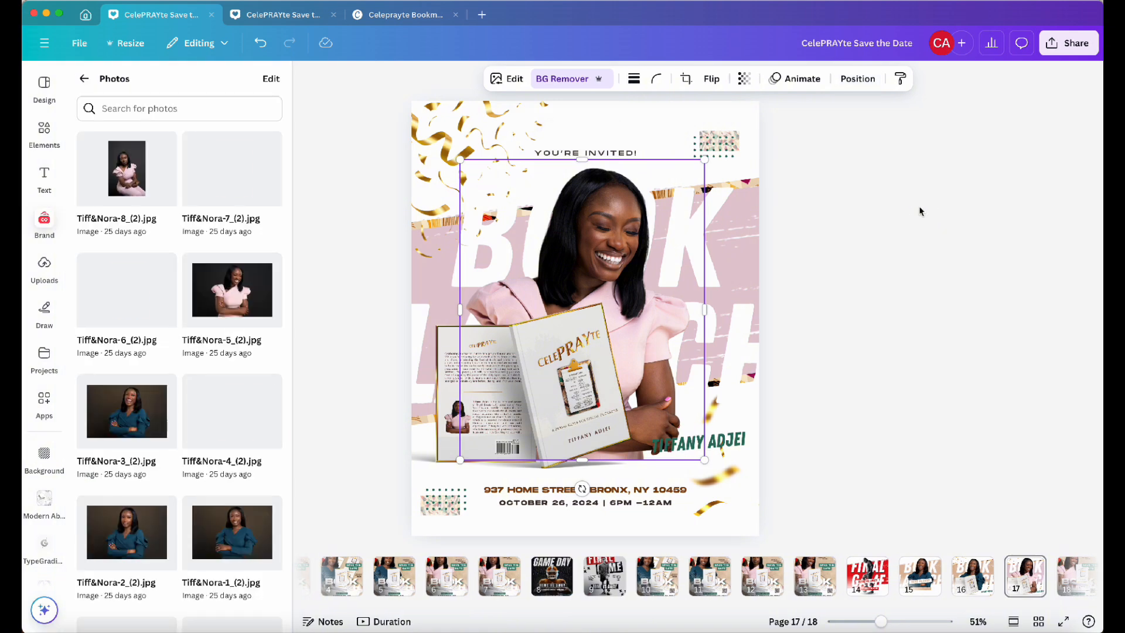
click(658, 317)
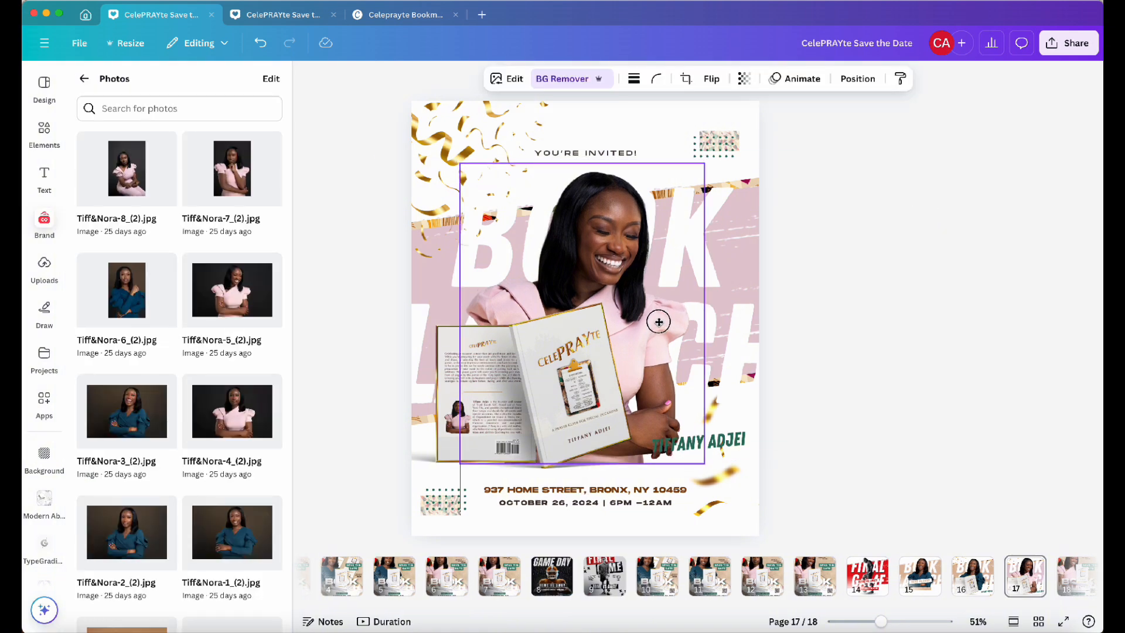
click(836, 275)
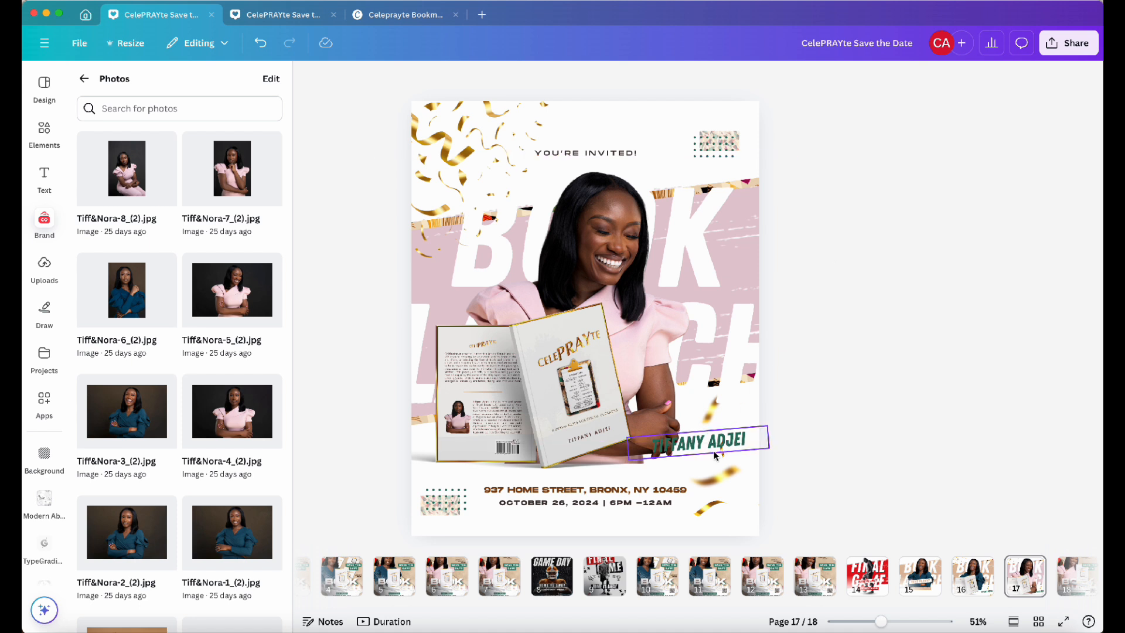
drag(709, 448, 707, 473)
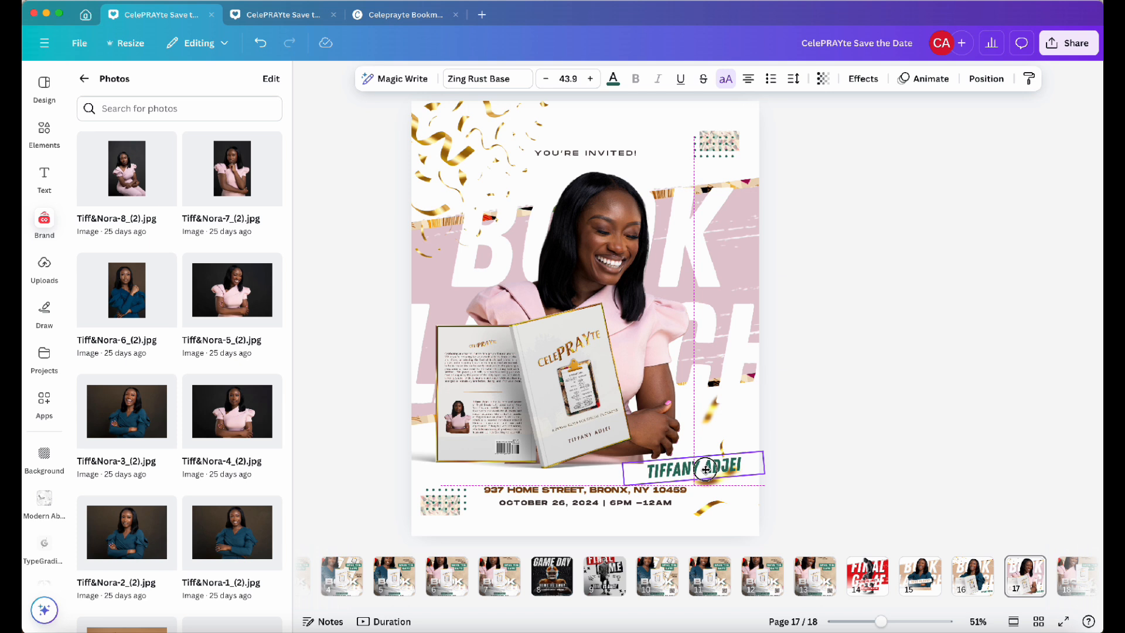
click(837, 394)
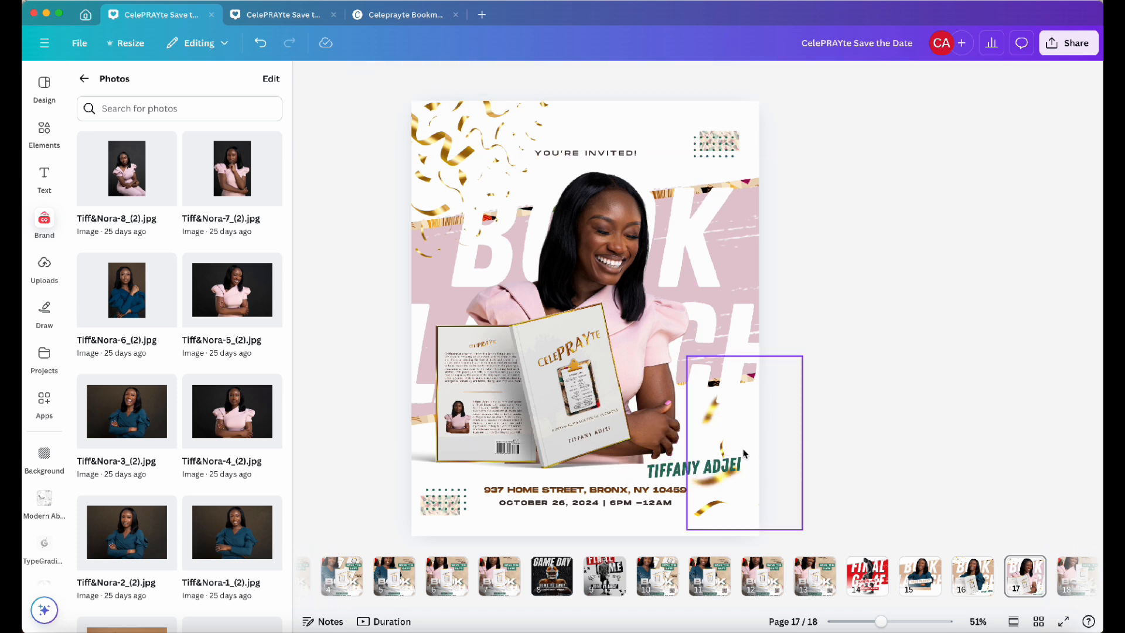
drag(710, 466, 720, 264)
click(866, 223)
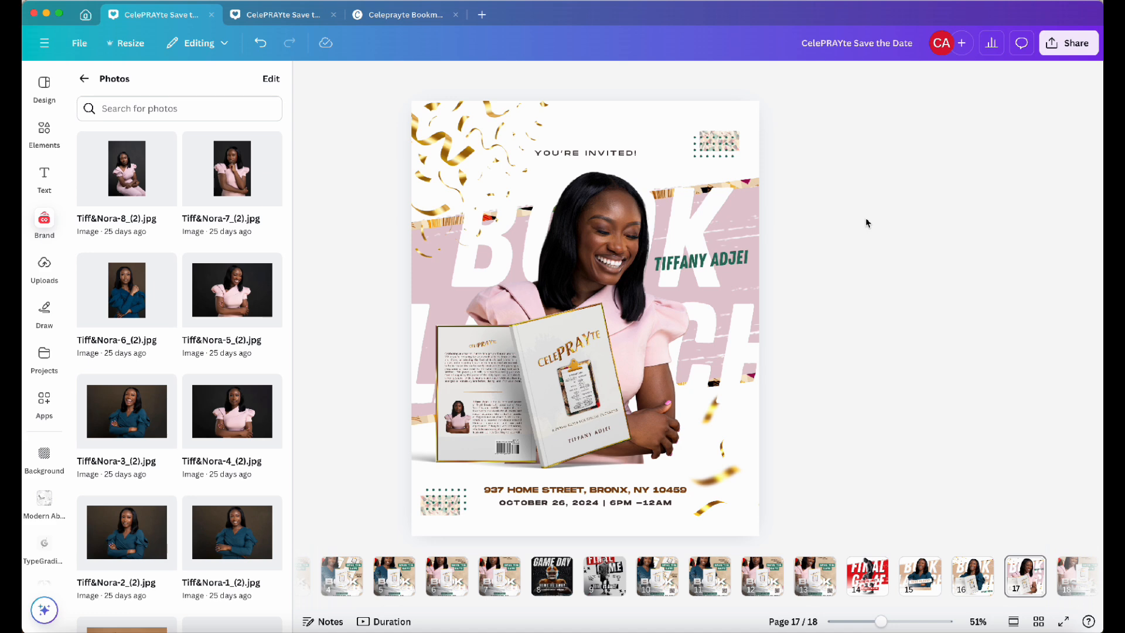
Delete the open-book mockup from the flyer
scroll(130, 385, down, 15)
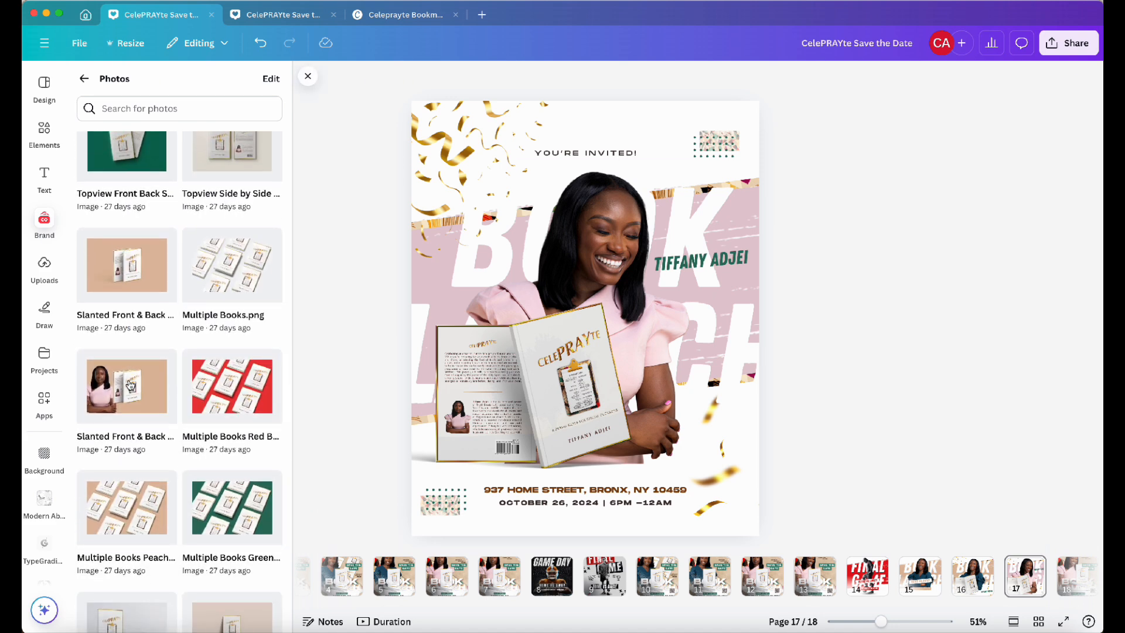
scroll(212, 344, down, 4)
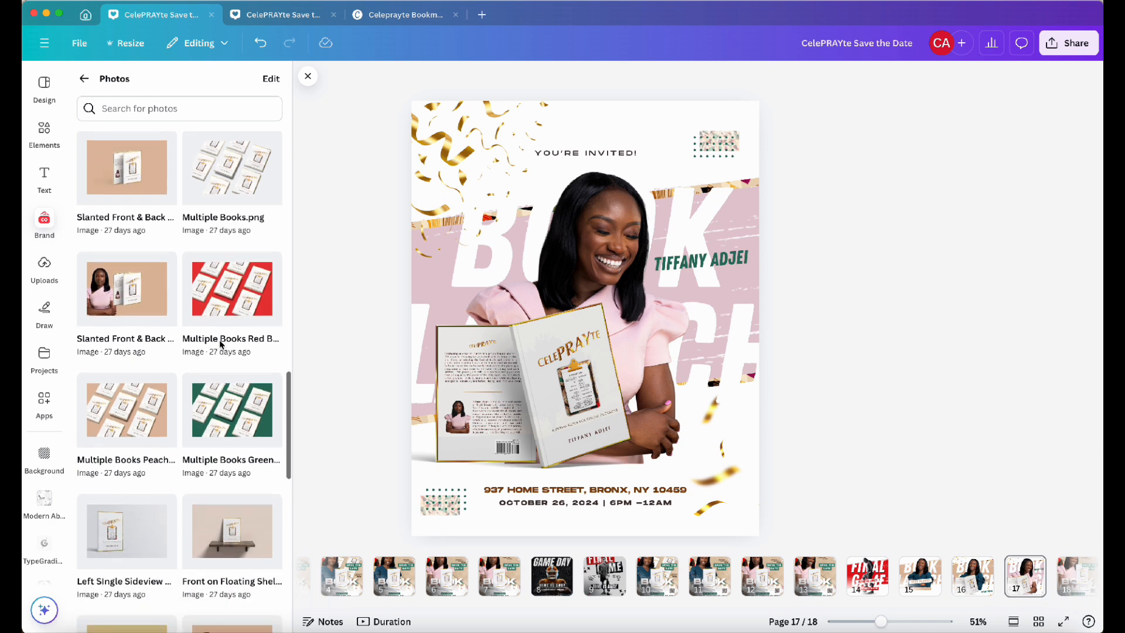
scroll(221, 345, down, 1)
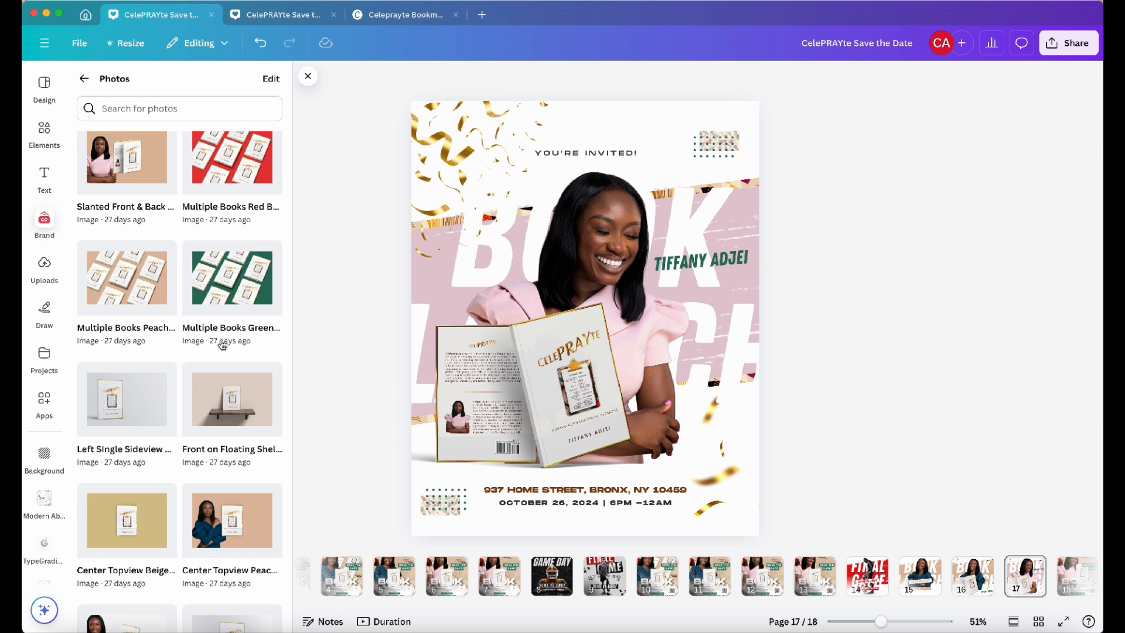
click(522, 388)
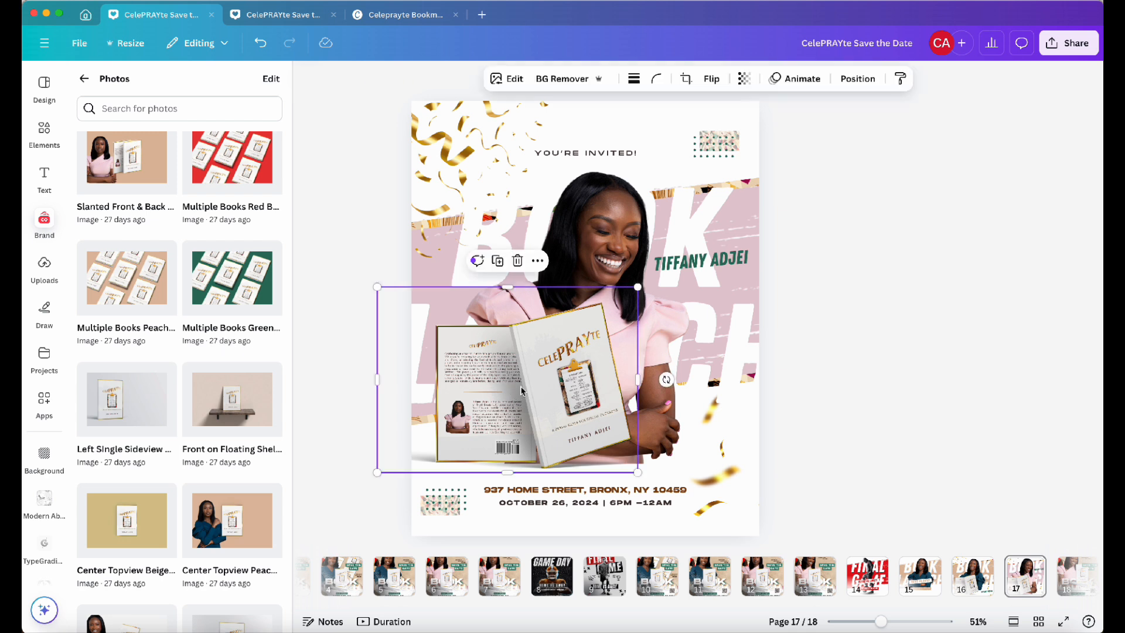
key(Delete)
click(239, 404)
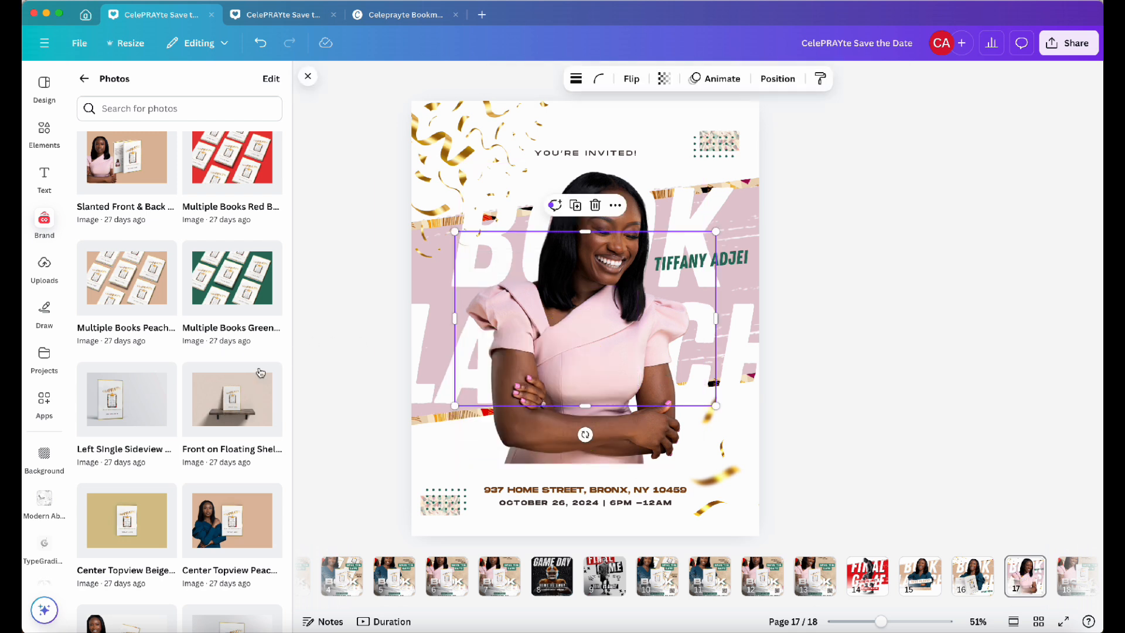
click(572, 80)
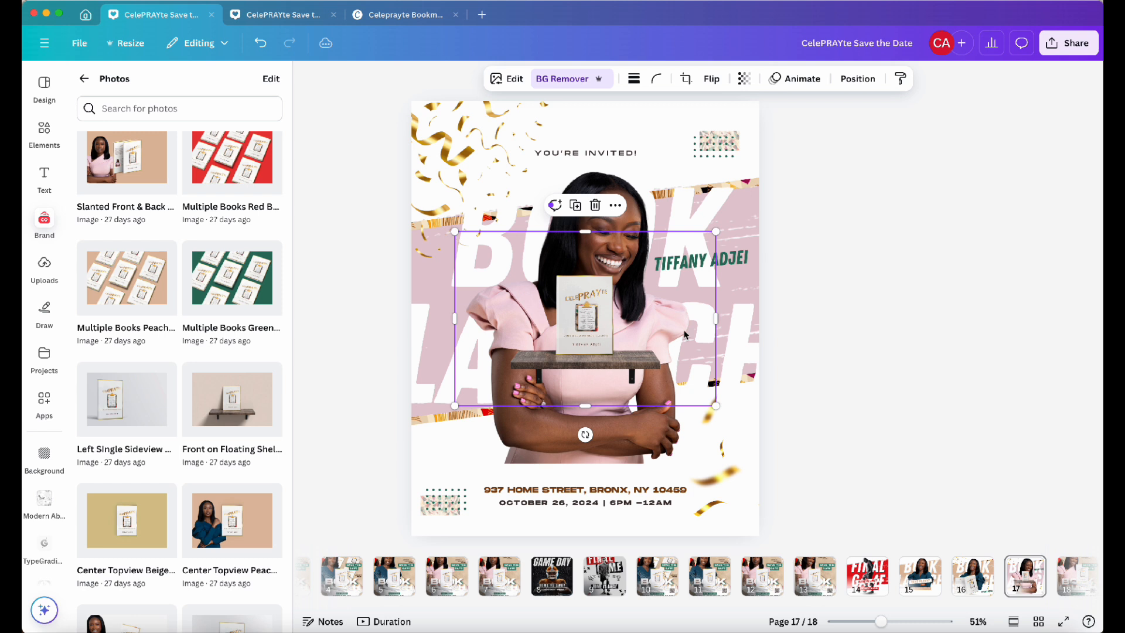
drag(717, 323, 666, 319)
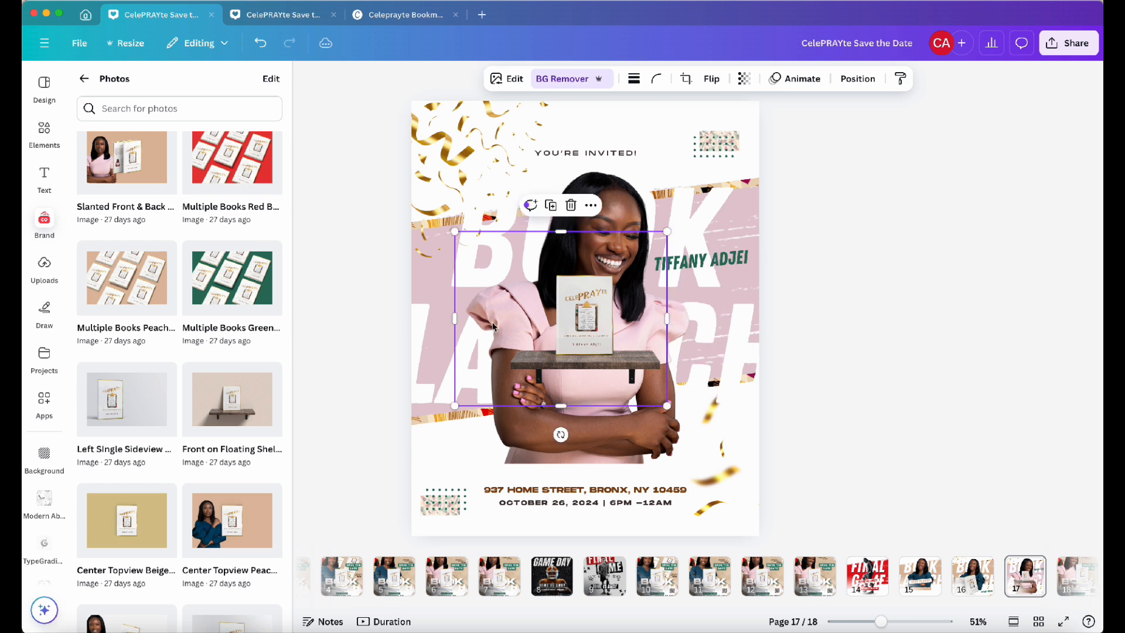
drag(452, 320, 505, 318)
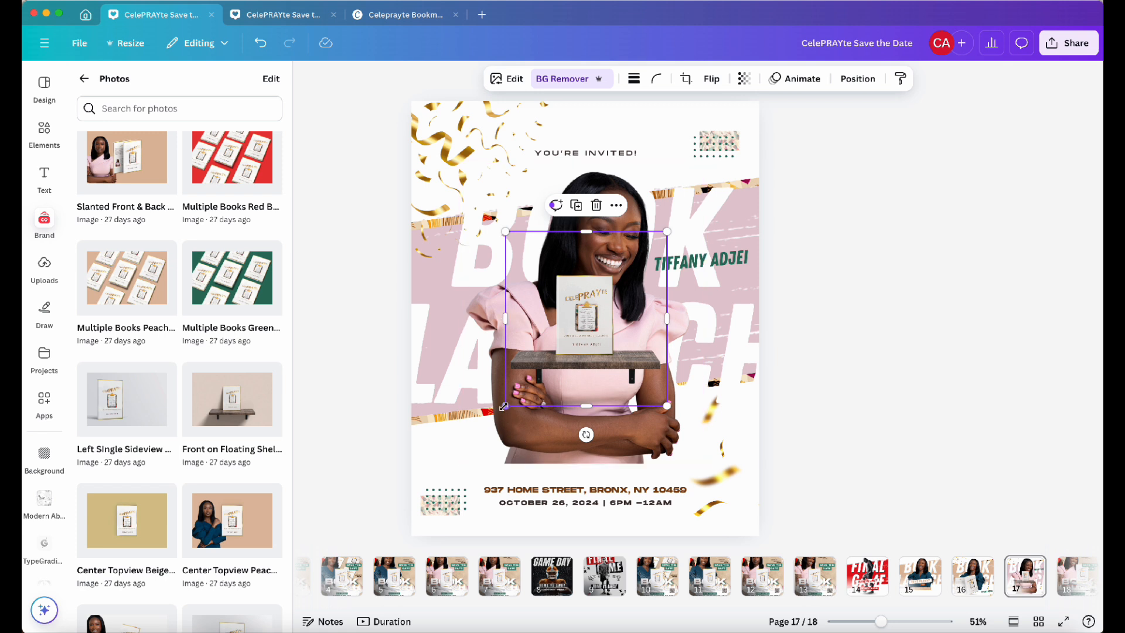
drag(504, 405, 376, 505)
drag(532, 523, 537, 427)
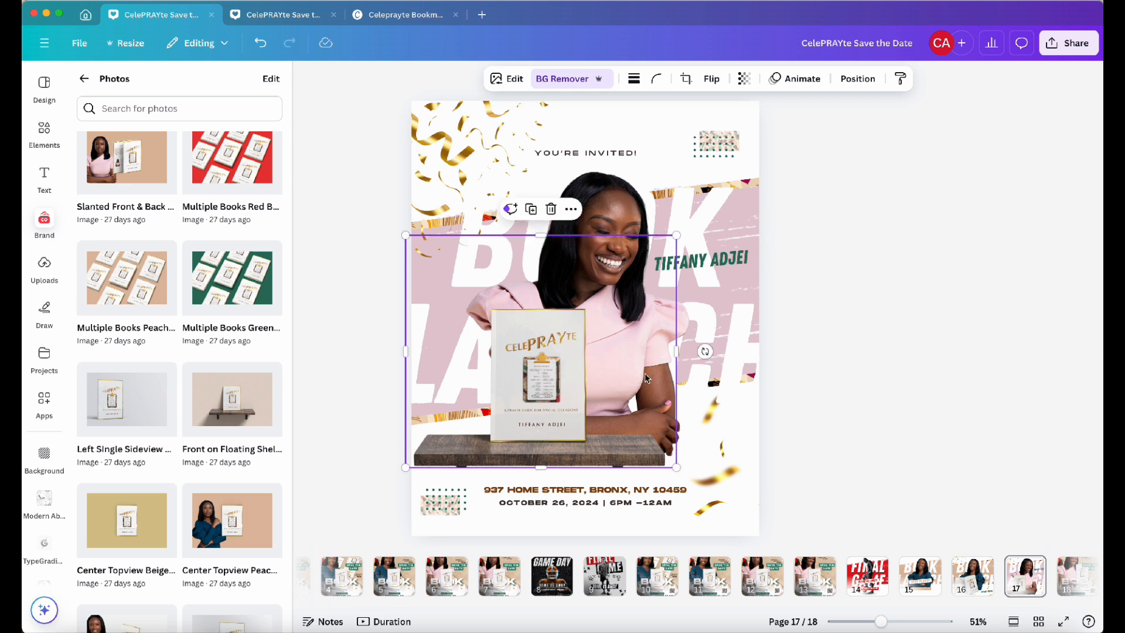
click(883, 311)
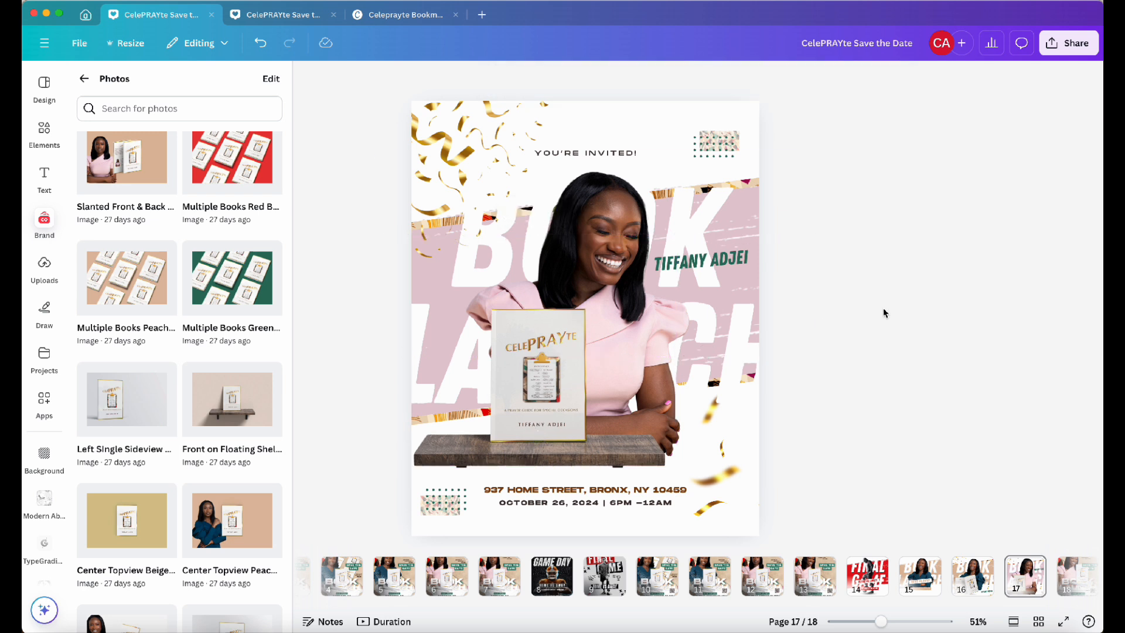
click(450, 435)
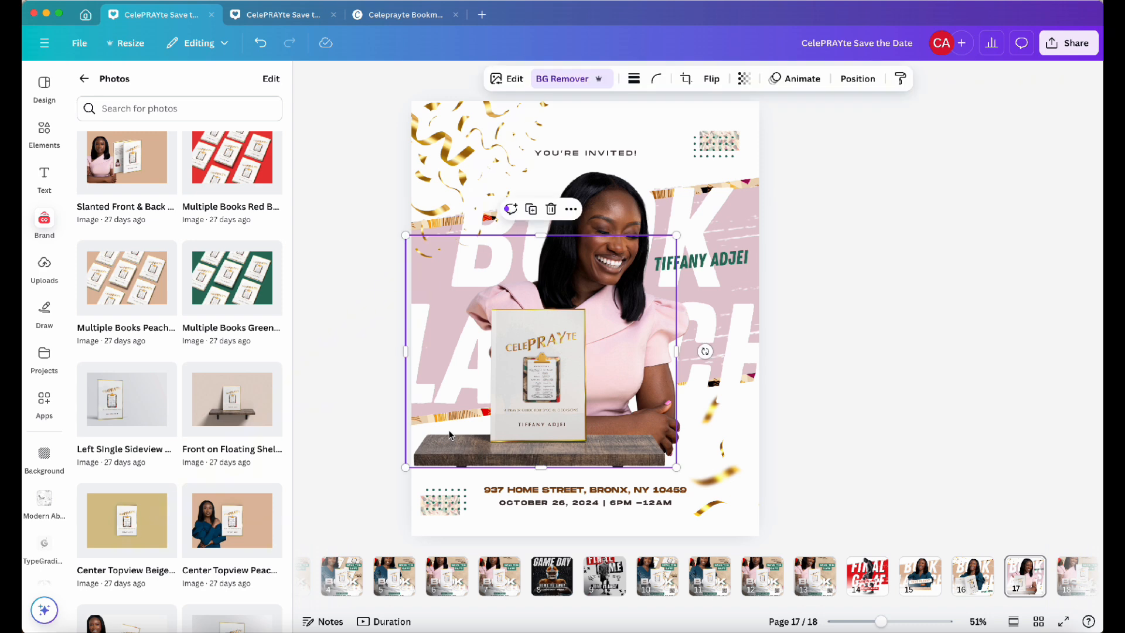
key(Delete)
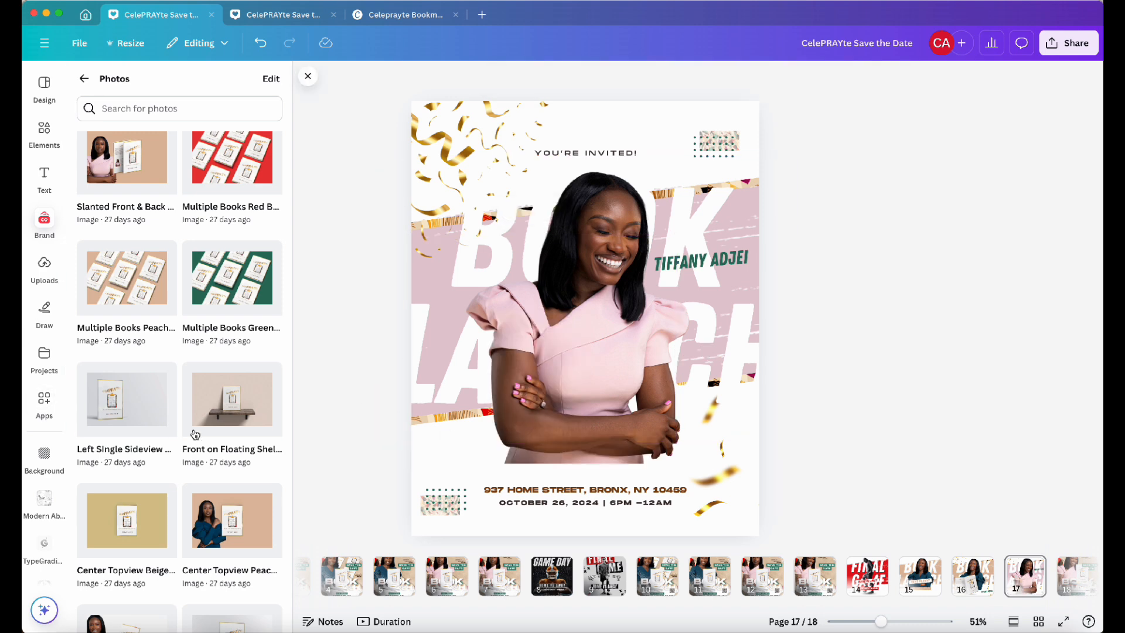
Add the Slanted Front & Back book mockup from the brand photos and remove its background
scroll(195, 434, down, 10)
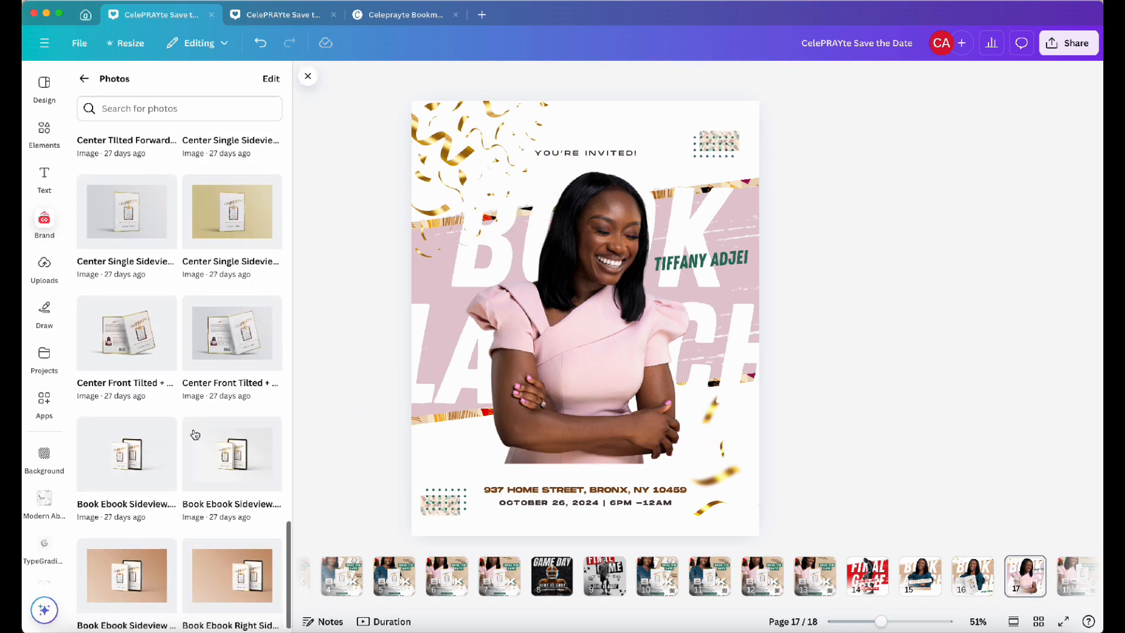
scroll(195, 434, up, 9)
scroll(195, 434, up, 6)
scroll(195, 434, up, 1)
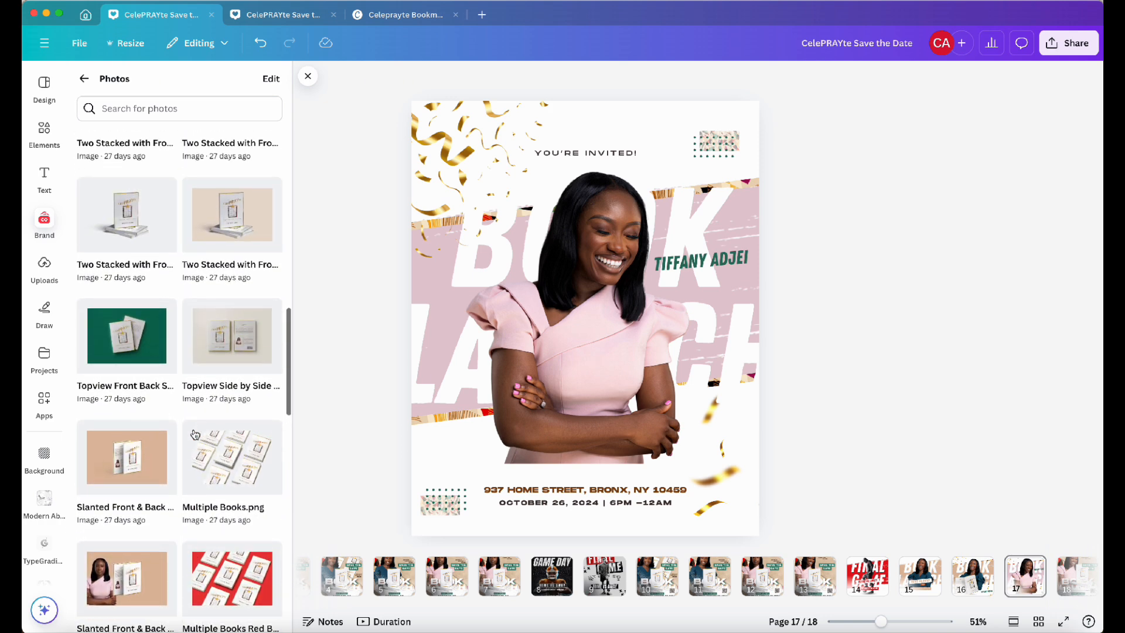
click(136, 464)
click(570, 78)
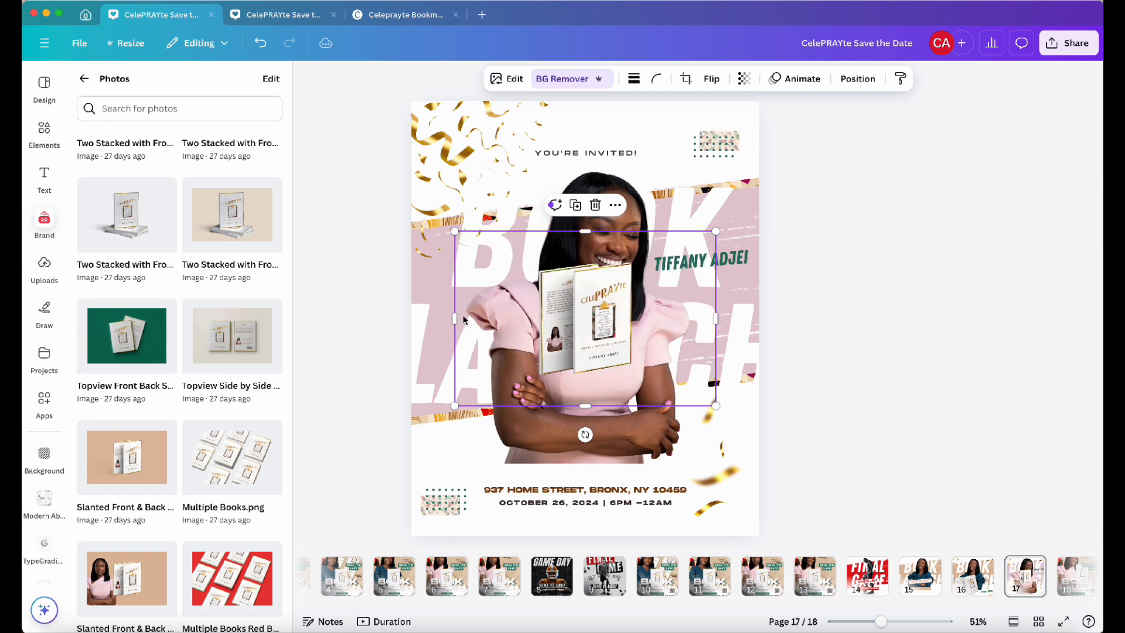
Crop the mockup's sides, enlarge it and place it at the lower left over the woman's arms
drag(455, 317, 530, 336)
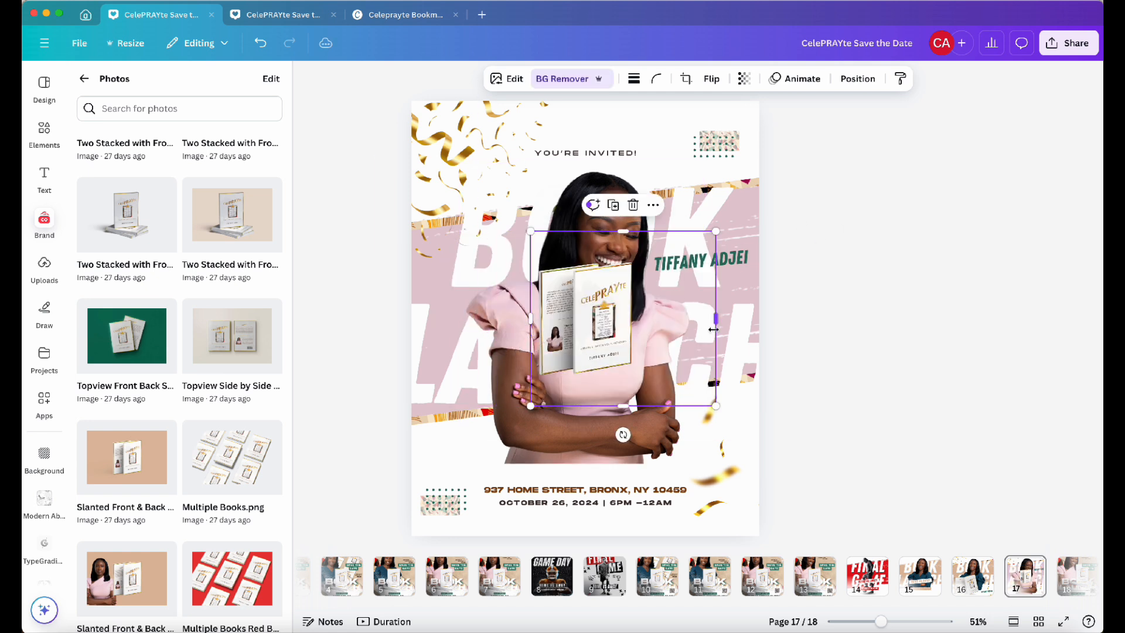
drag(715, 322, 637, 322)
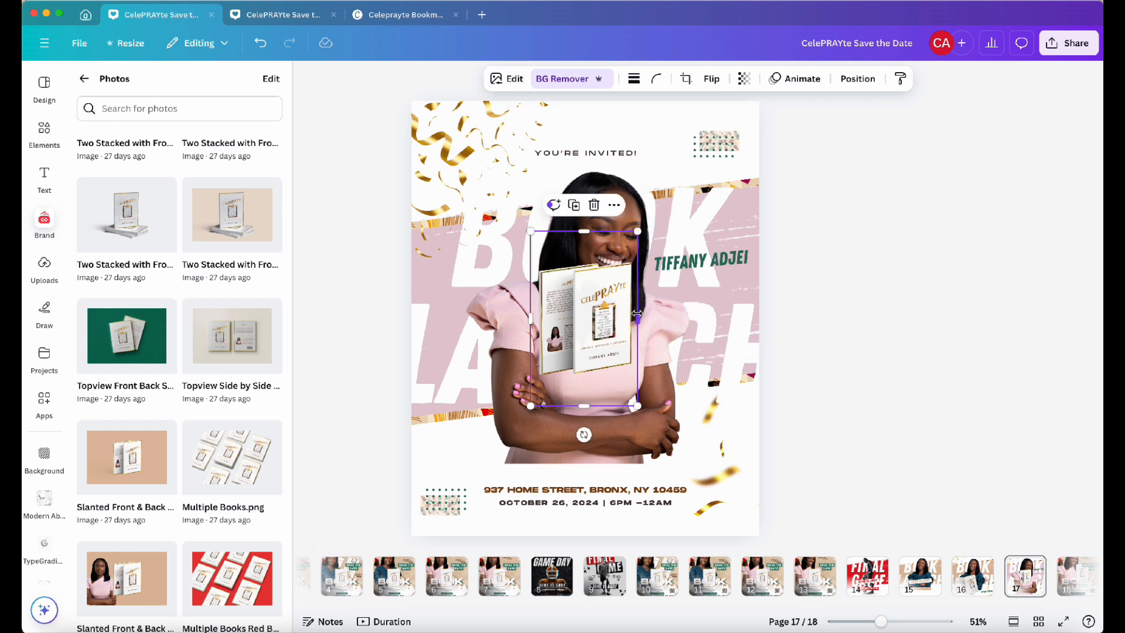
drag(583, 405, 585, 387)
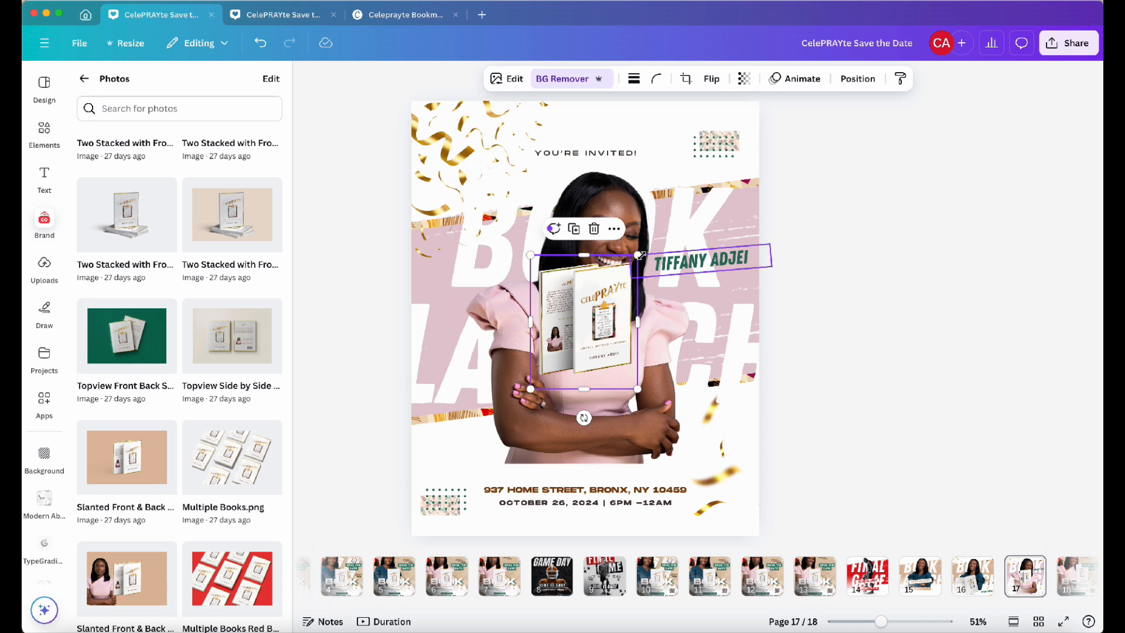
drag(638, 231, 755, 171)
drag(679, 216, 562, 337)
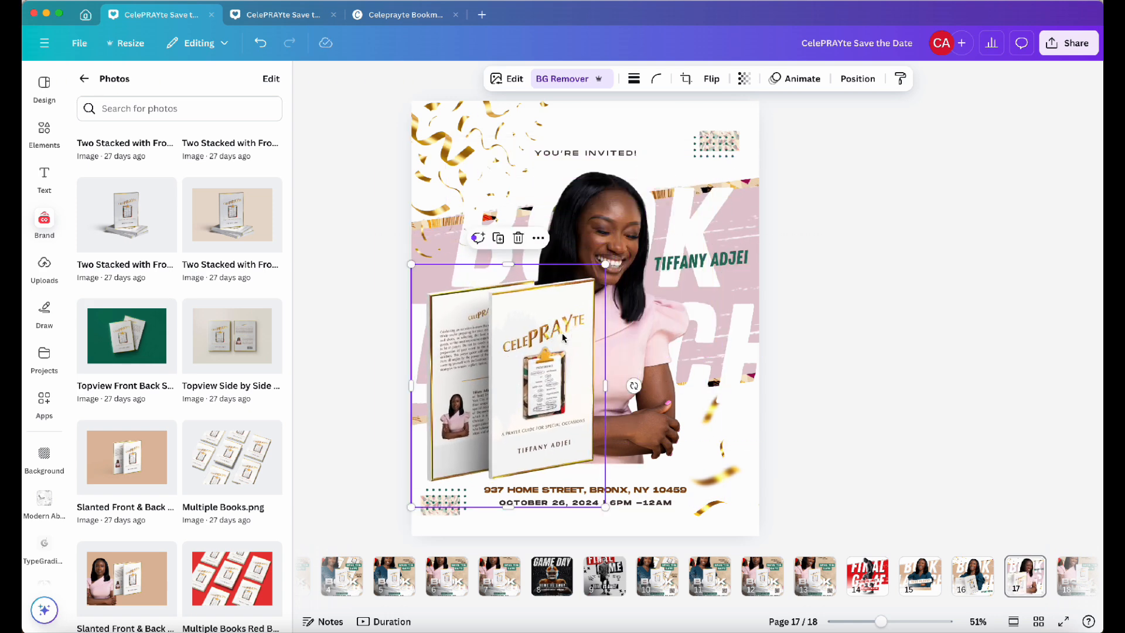
drag(606, 263, 573, 304)
drag(511, 404, 532, 389)
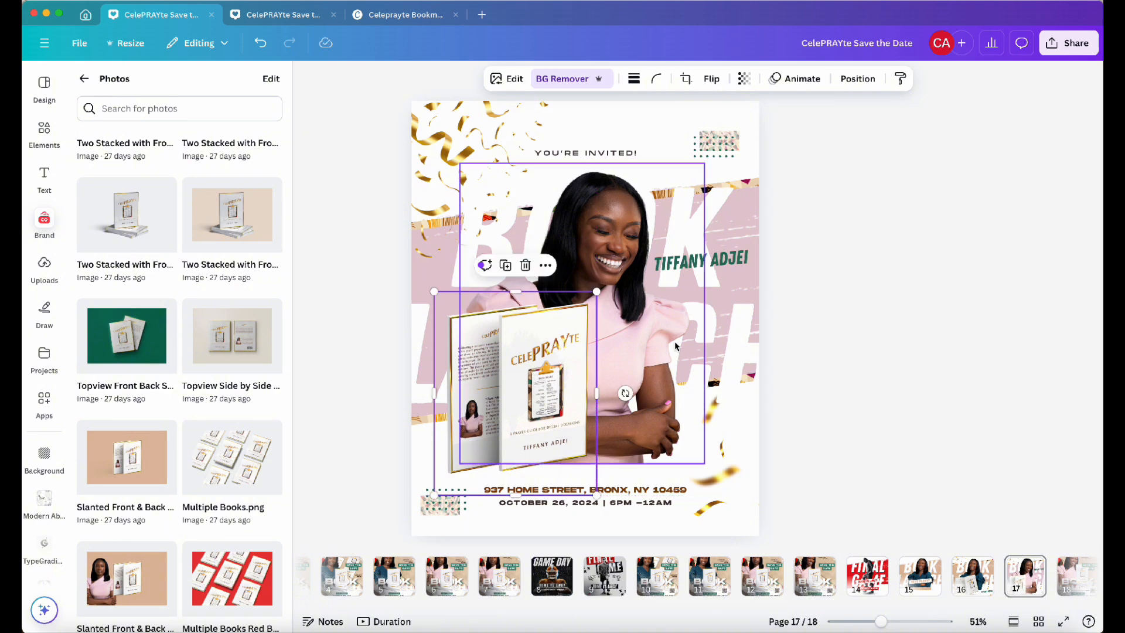
click(812, 323)
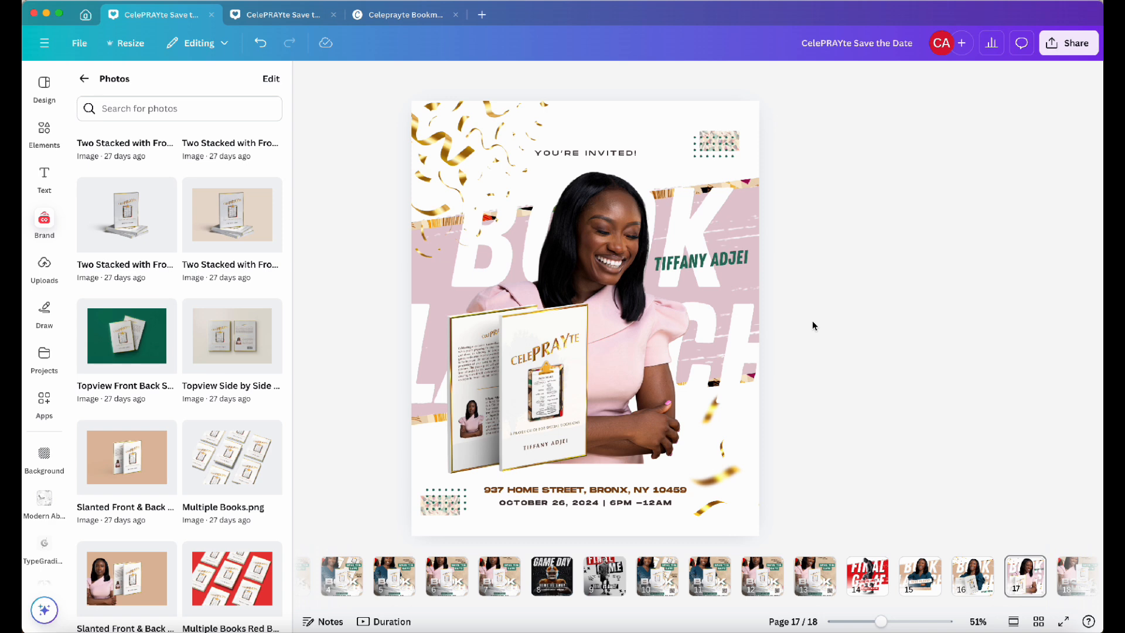
Search elements for "white fade" and add a white fade graphic over the lower part of the mockup and the woman's arms
click(44, 129)
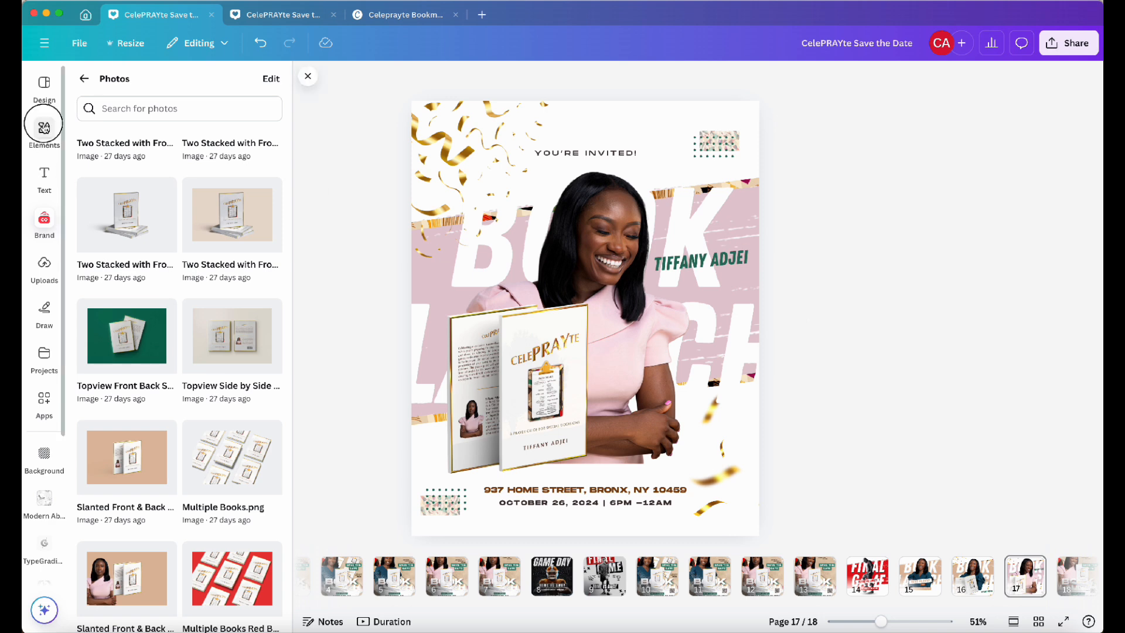
triple_click(183, 83)
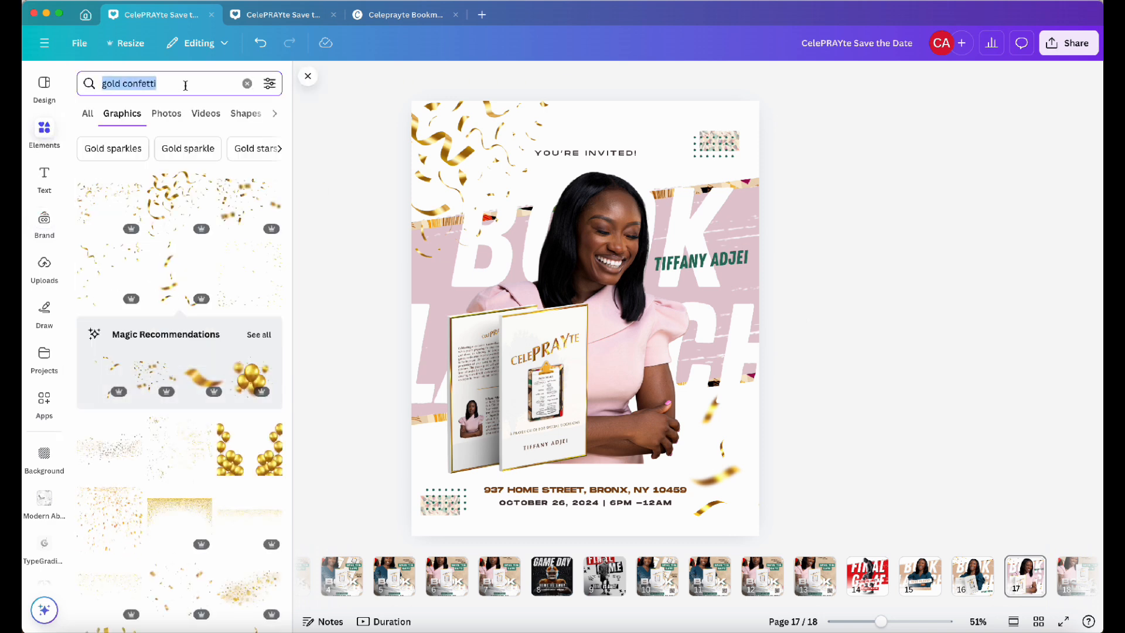
text(white fade)
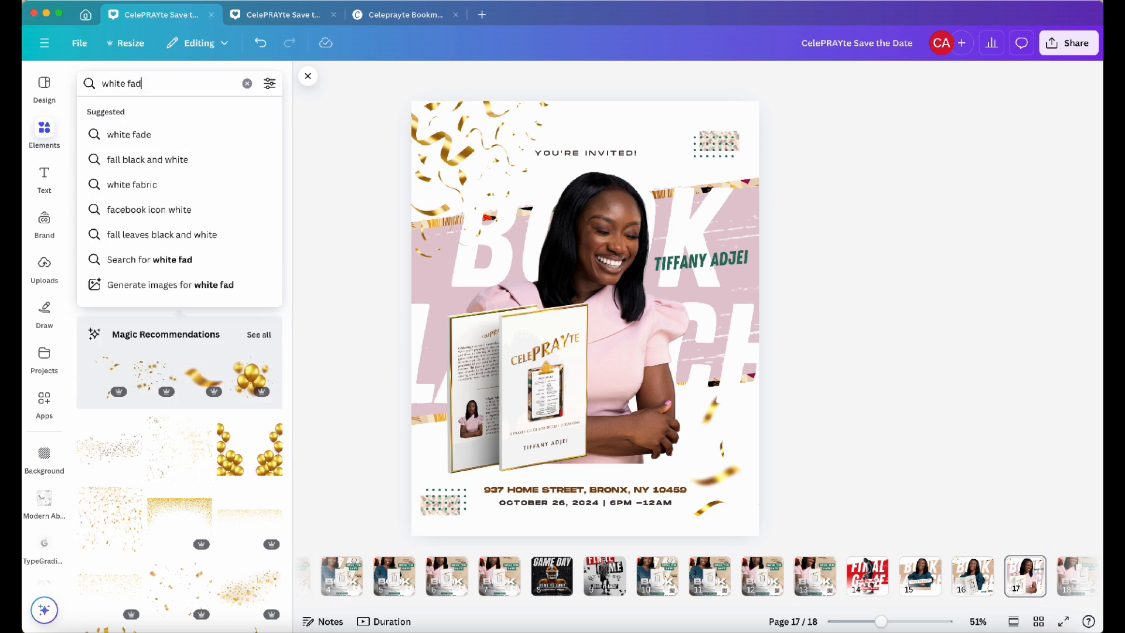
key(Return)
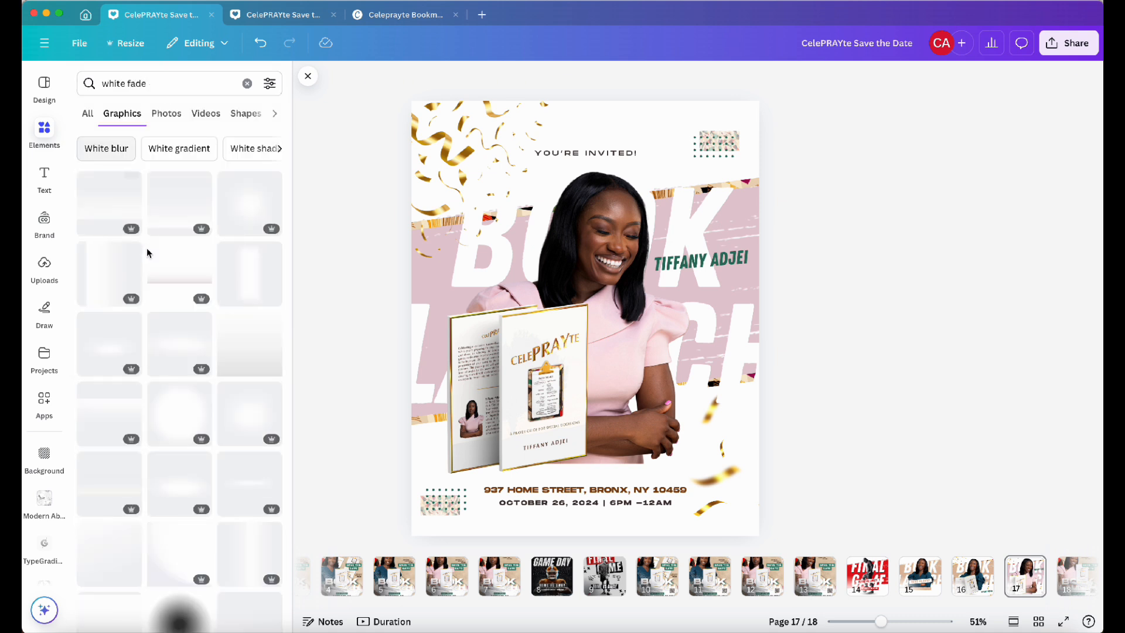
click(249, 473)
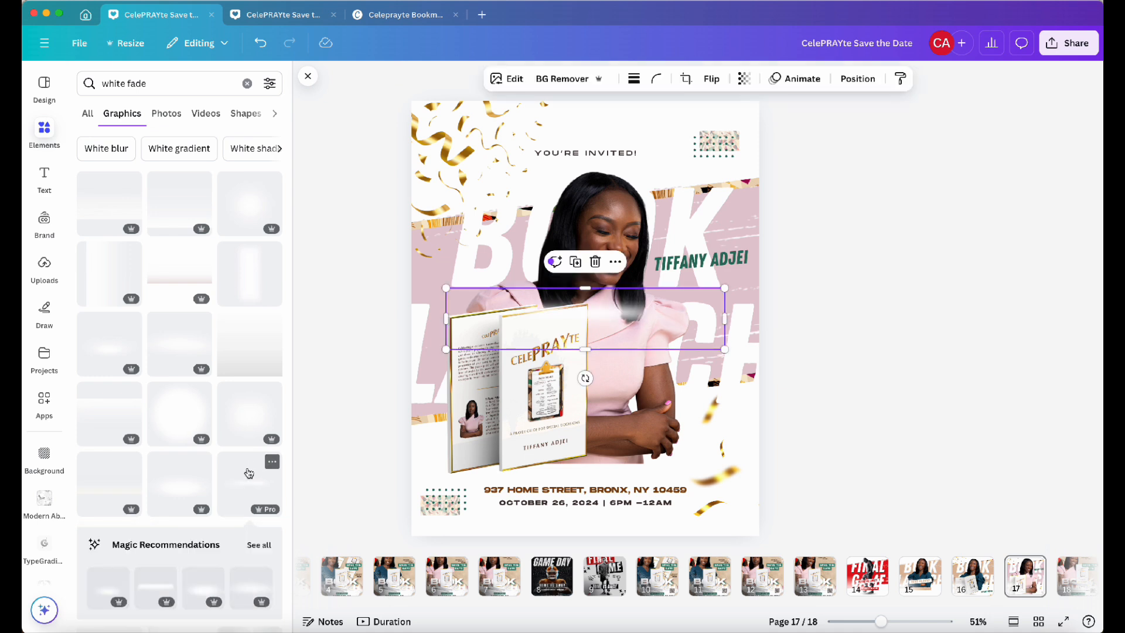
click(114, 356)
key(Delete)
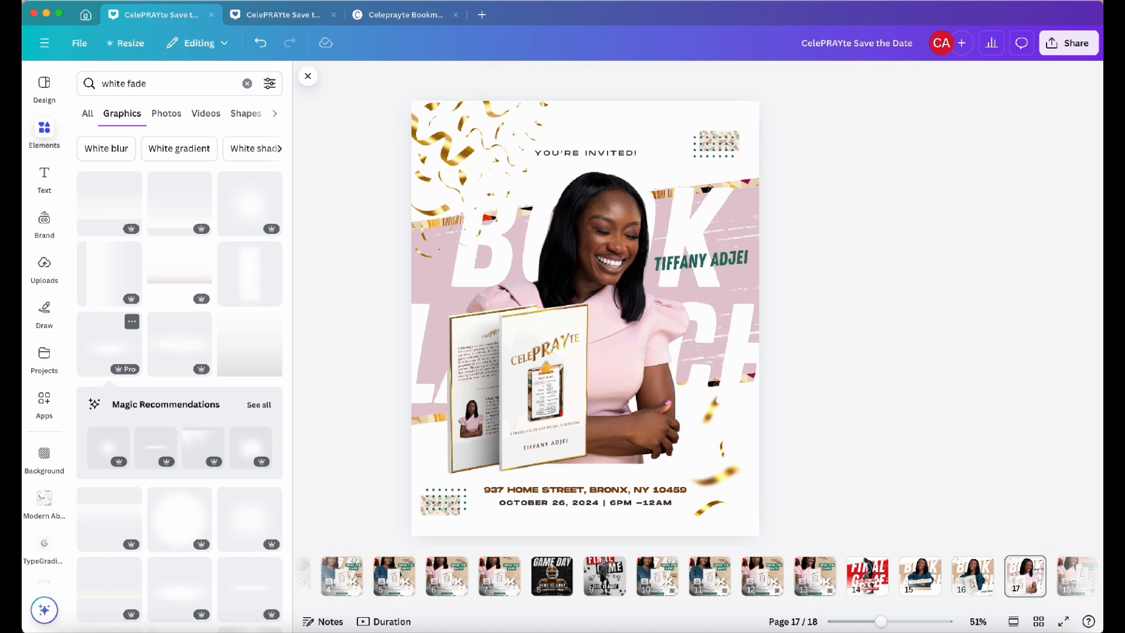
click(114, 223)
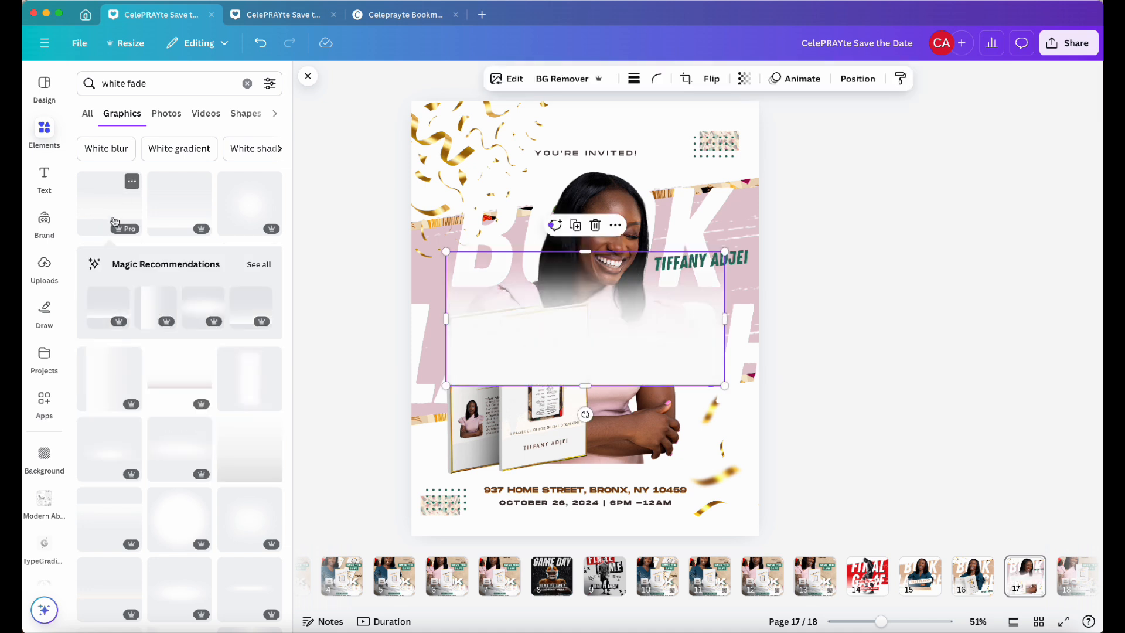
drag(666, 377, 668, 470)
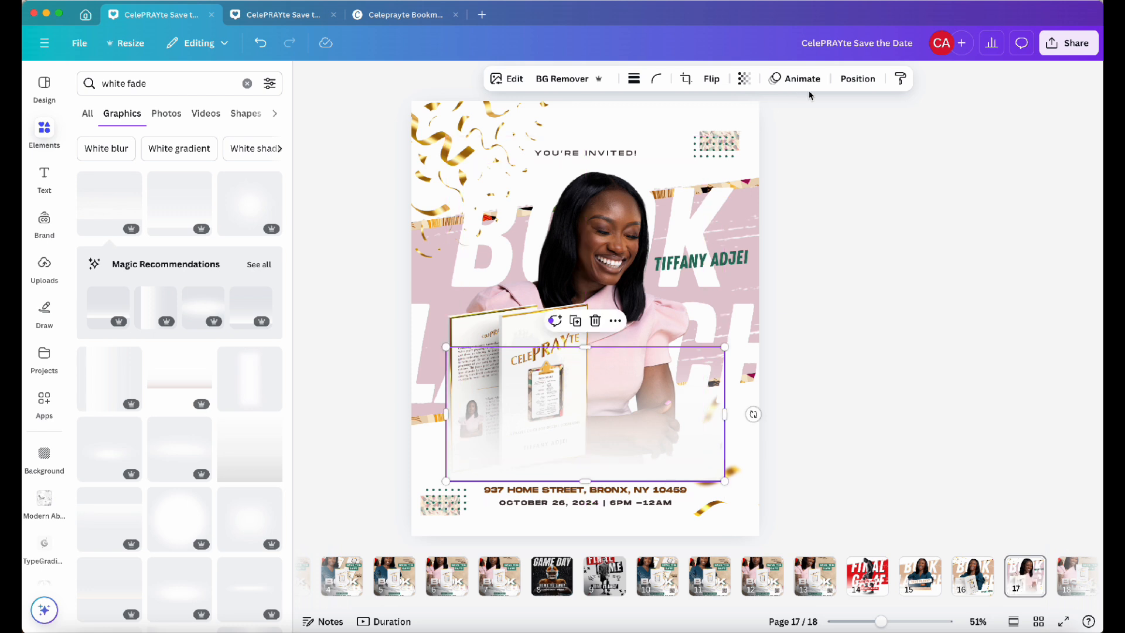
Move the white fade graphic one layer down so it sits behind the book mockup
click(858, 79)
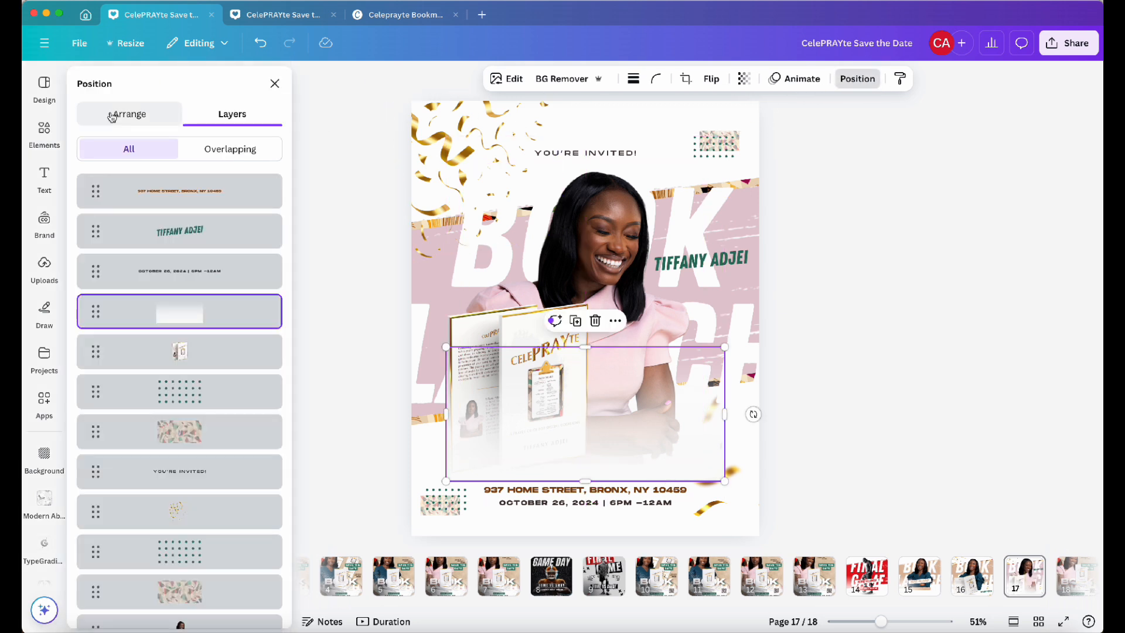
drag(92, 307, 95, 359)
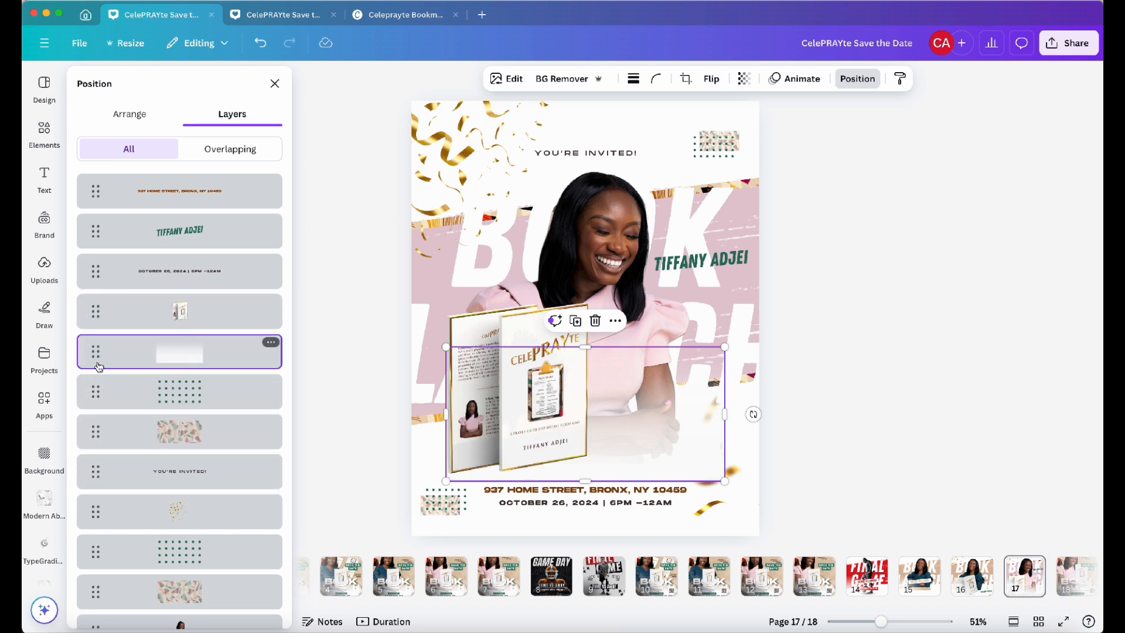
click(837, 364)
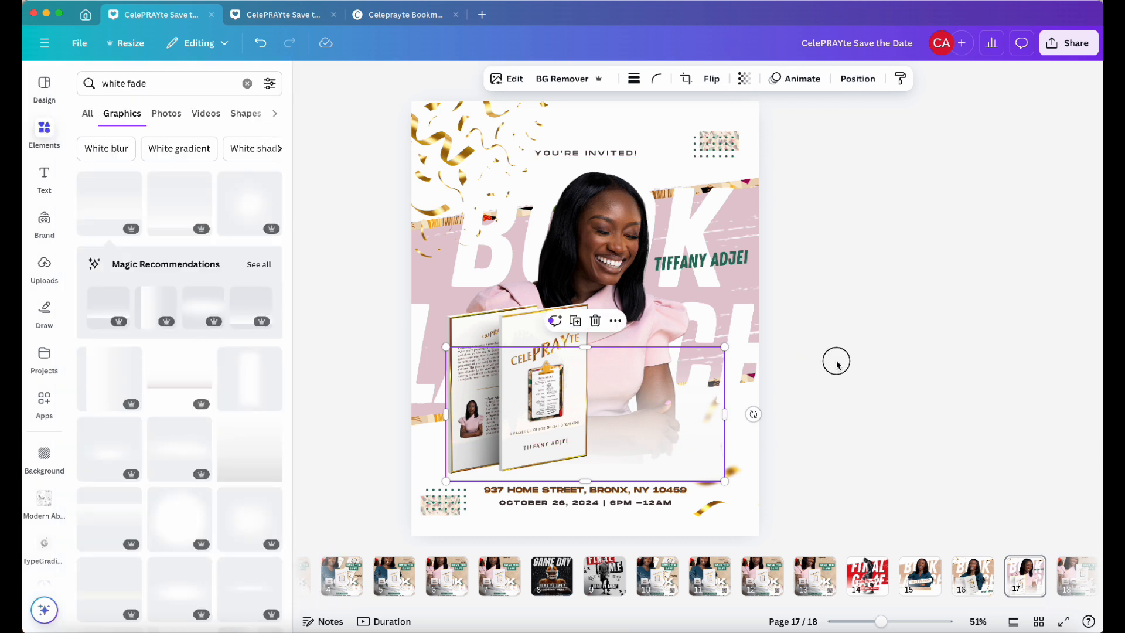
click(667, 472)
Bring the gold confetti at the lower right forward two levels, in front of the white fade
click(739, 490)
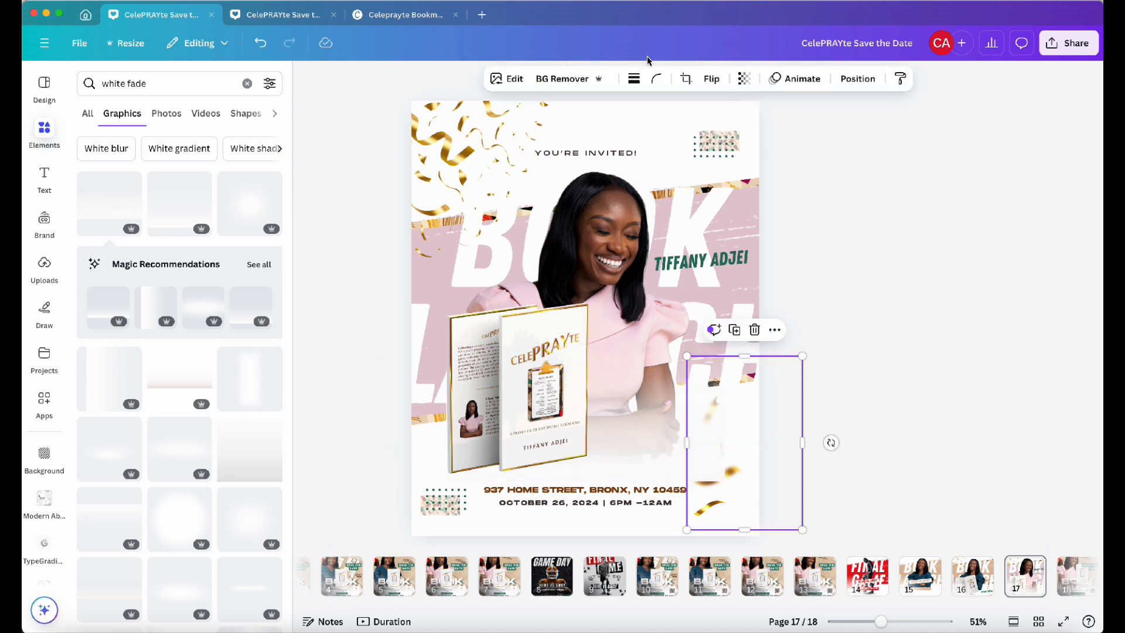
click(857, 79)
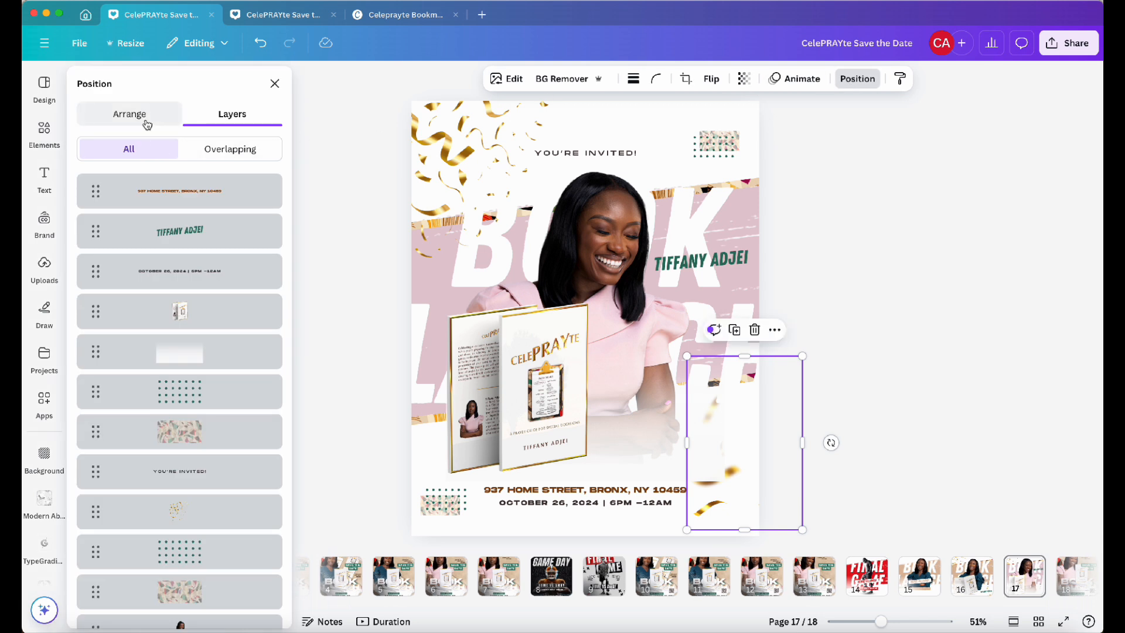
click(146, 123)
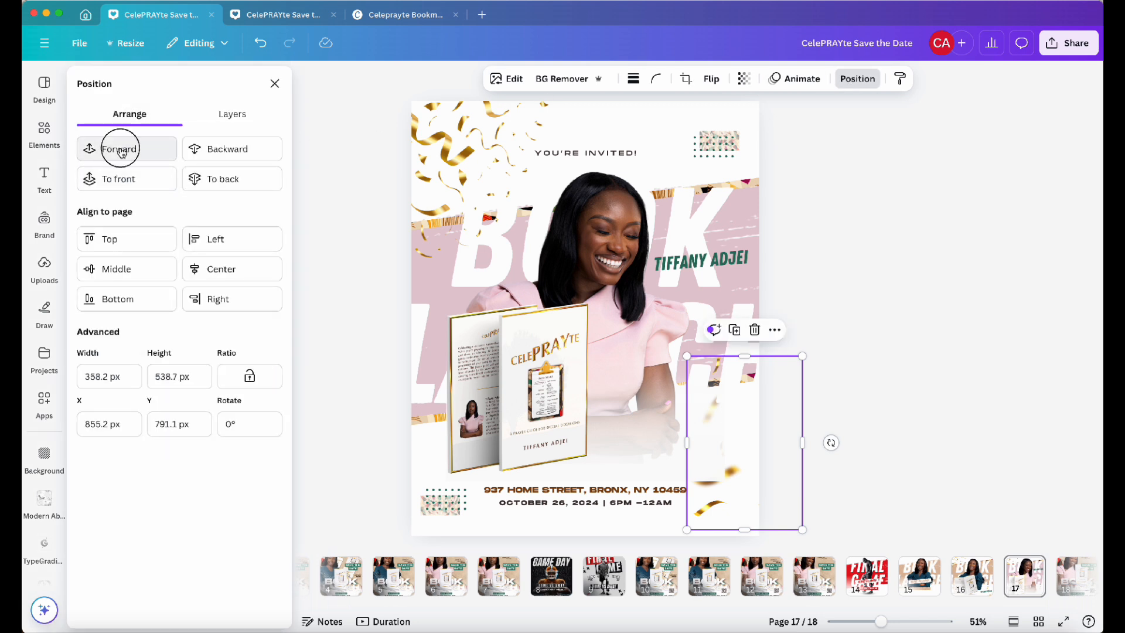
click(120, 150)
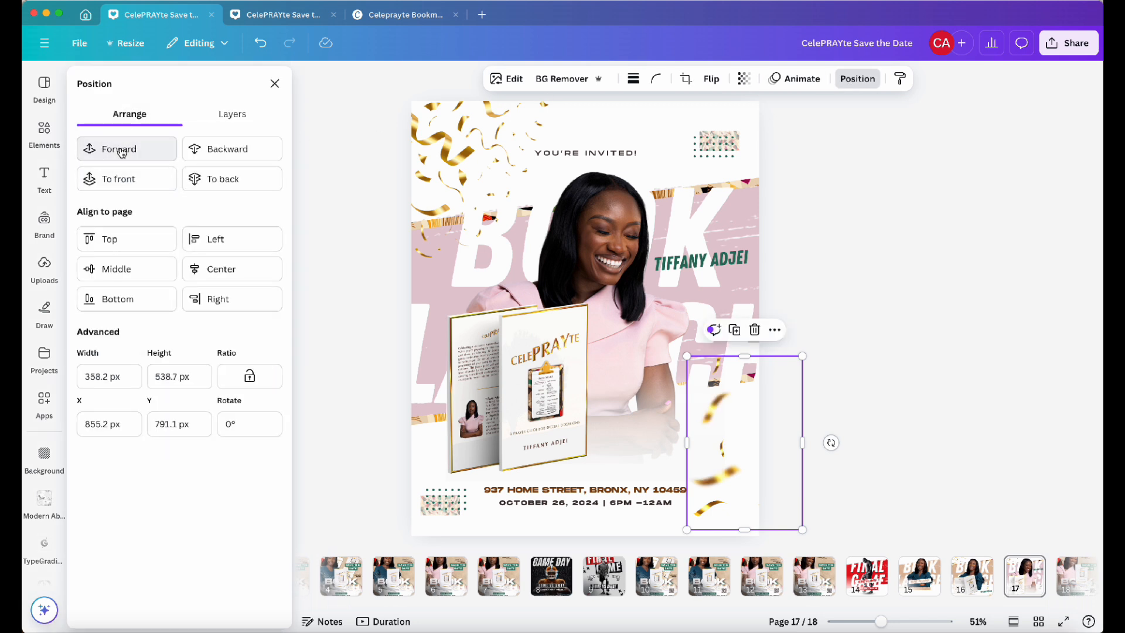
click(121, 150)
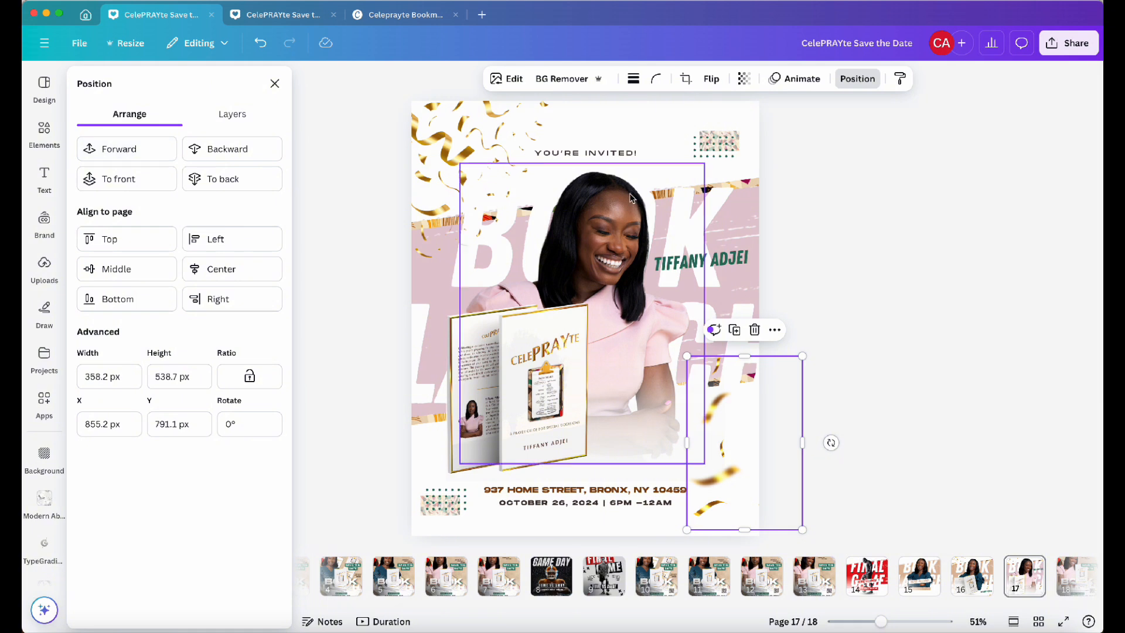
click(871, 239)
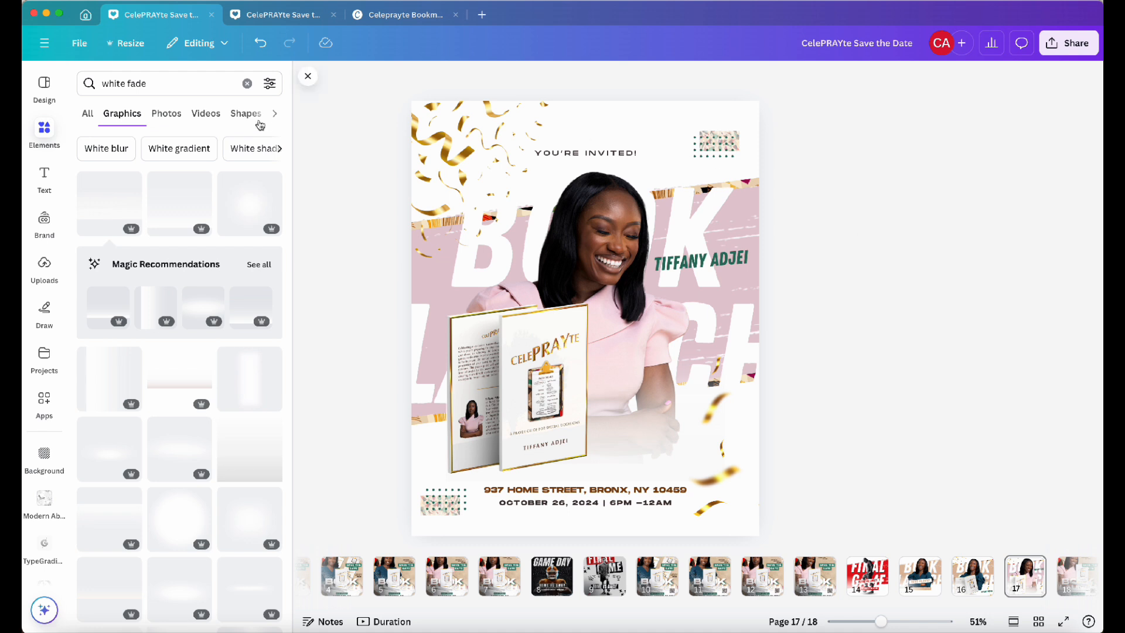
Select the pink brush stroke behind the title from the layers list and recolor it to a deeper pink, #DB9BB1
click(497, 167)
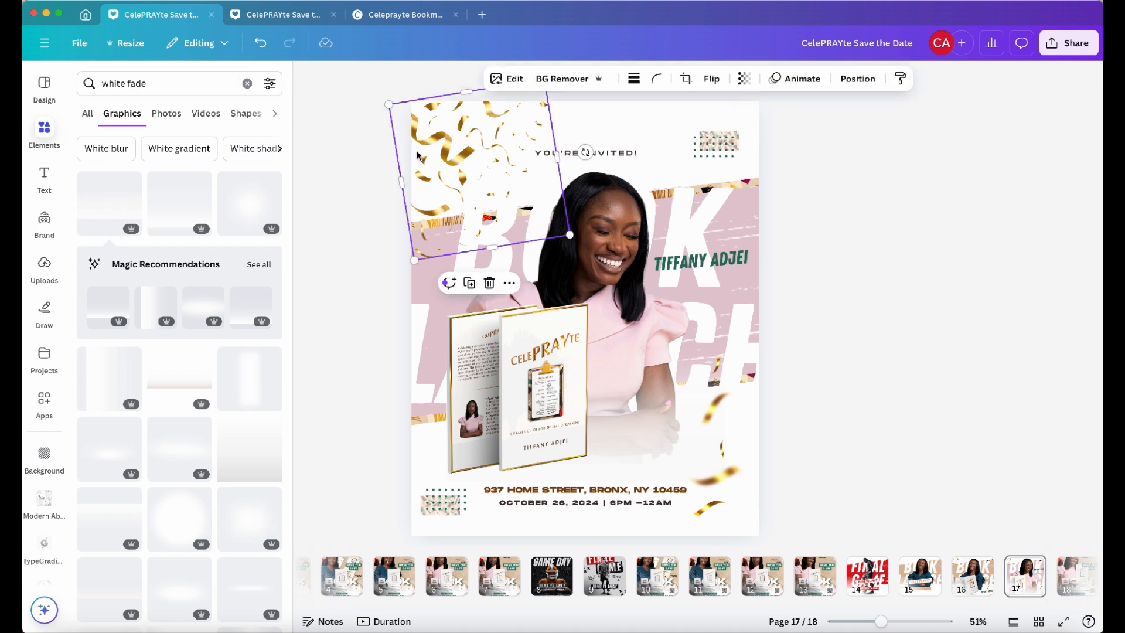
click(864, 79)
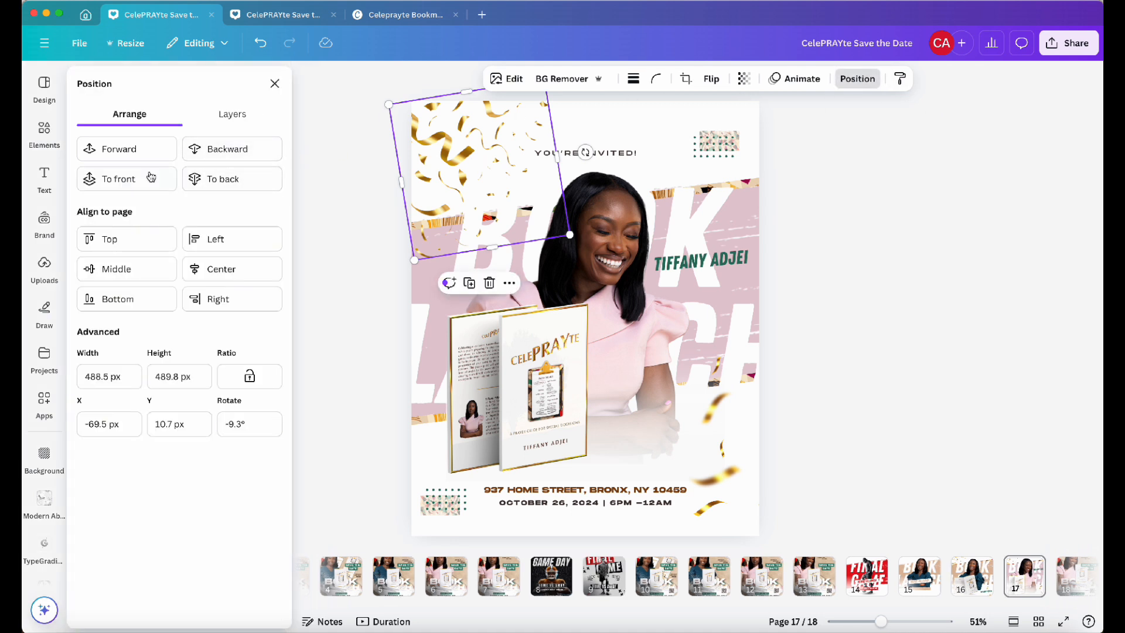
click(242, 114)
scroll(214, 375, down, 5)
click(179, 558)
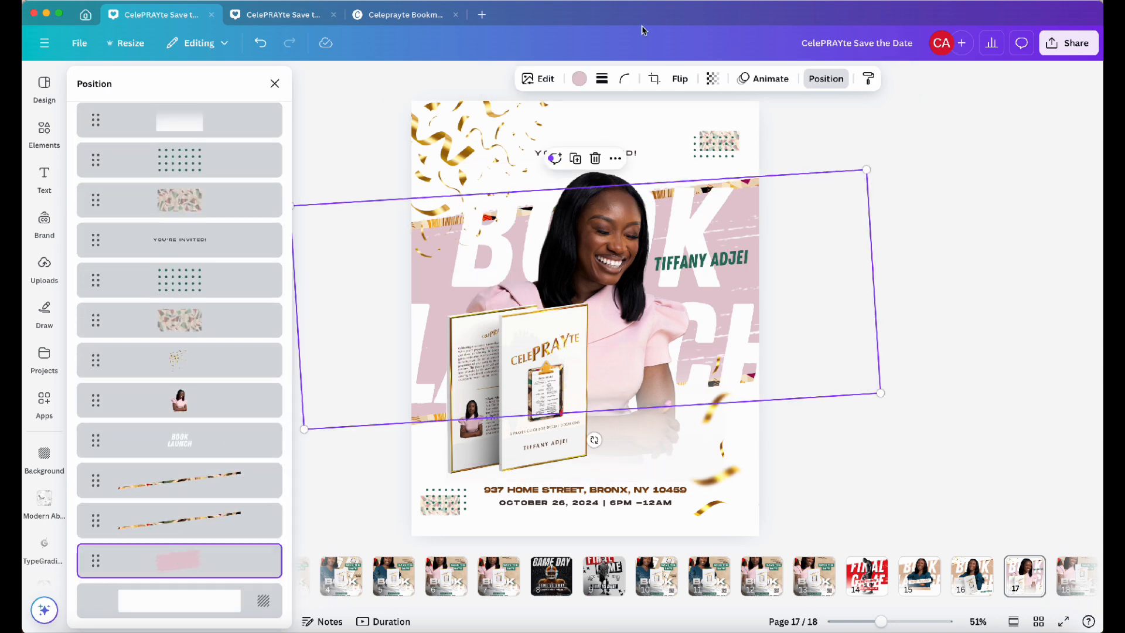
click(579, 79)
click(92, 178)
drag(107, 218, 137, 219)
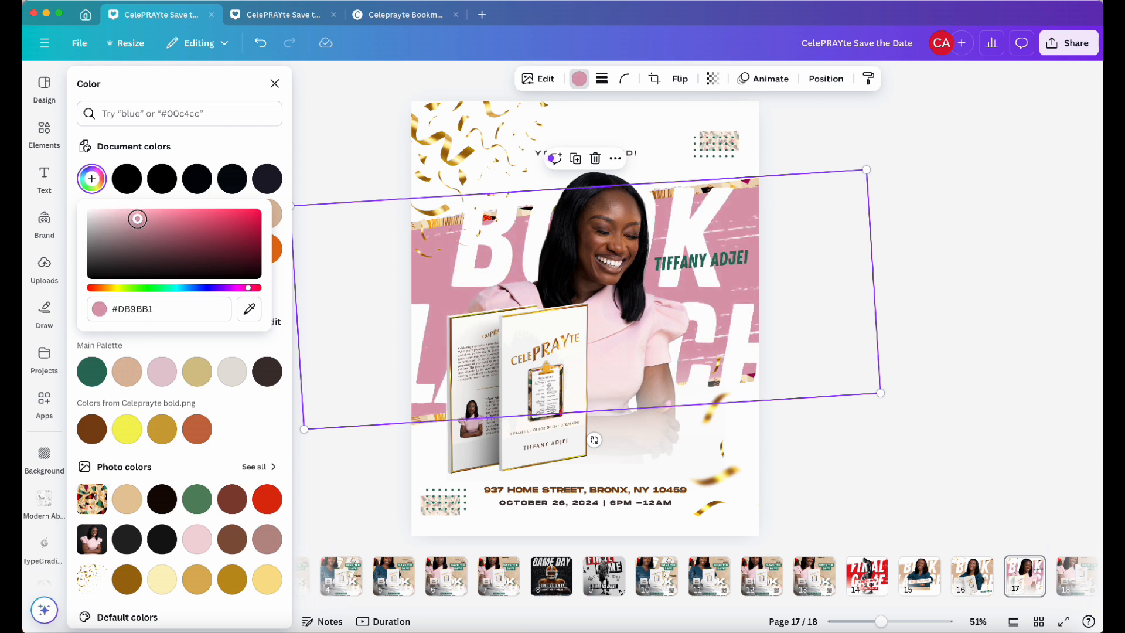
click(837, 147)
click(726, 259)
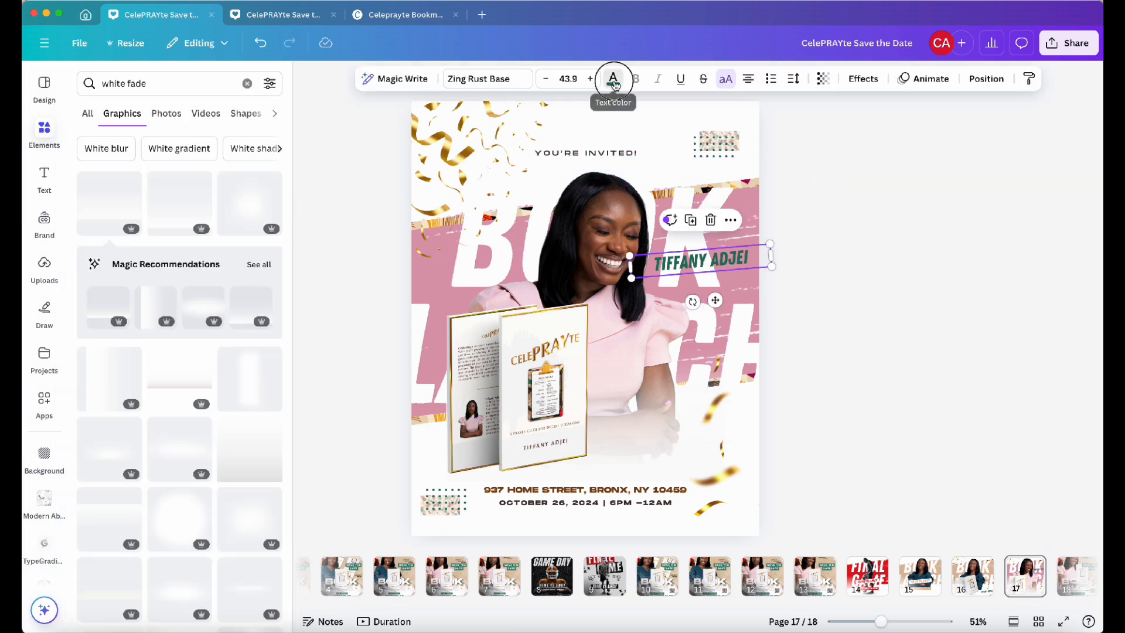
click(613, 78)
click(83, 438)
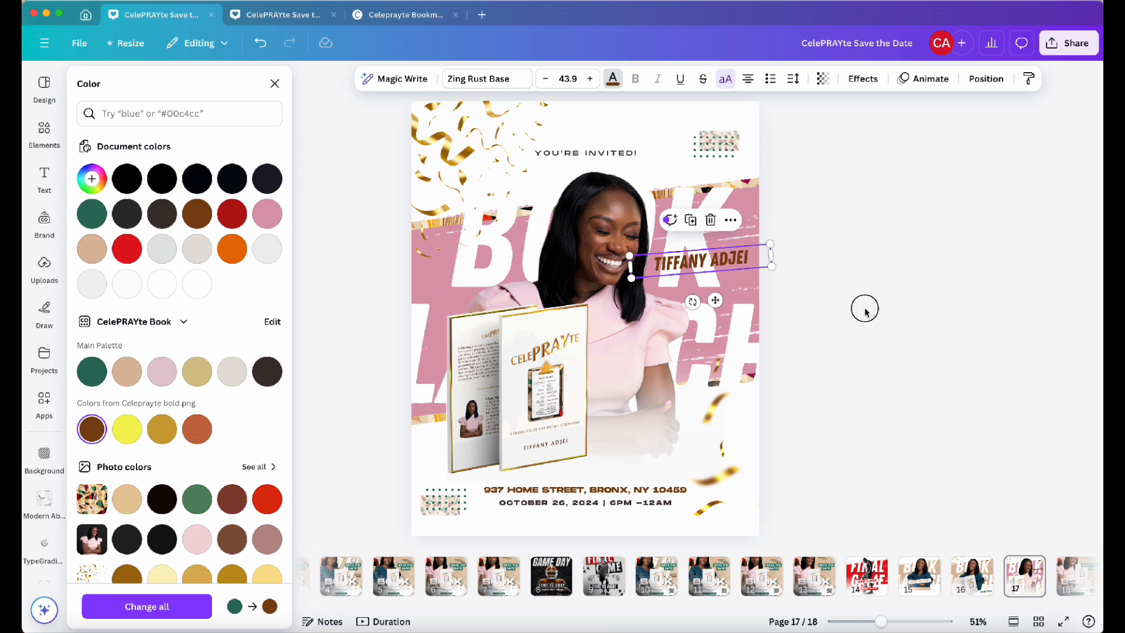
click(866, 312)
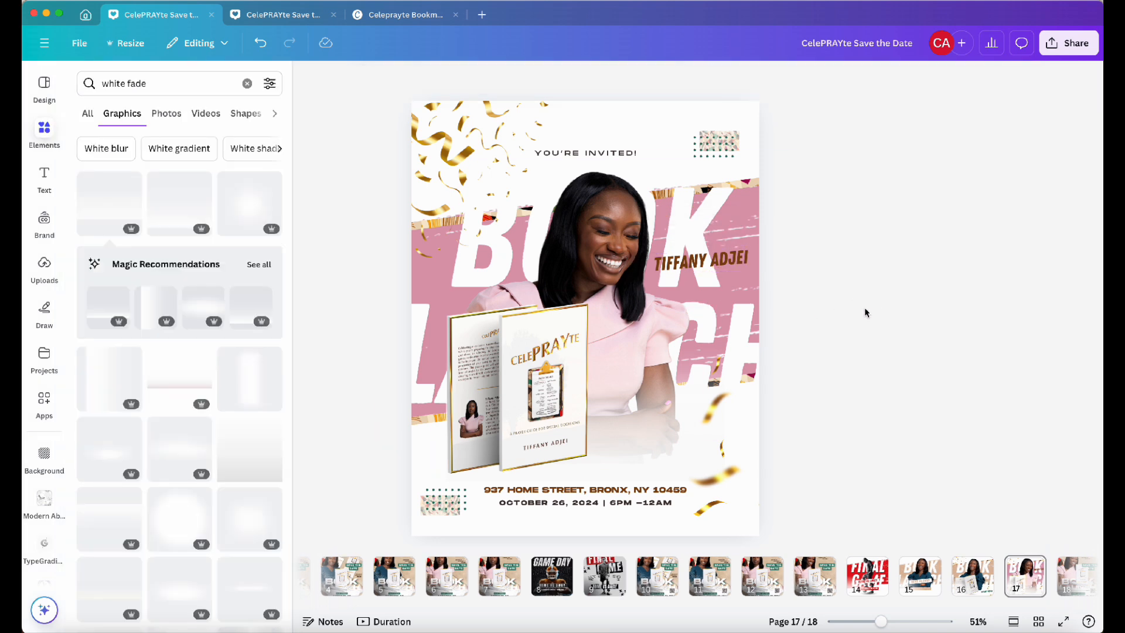
Recolor the green dot patterns at the lower left and upper right of the flyer to the document's pink
click(444, 500)
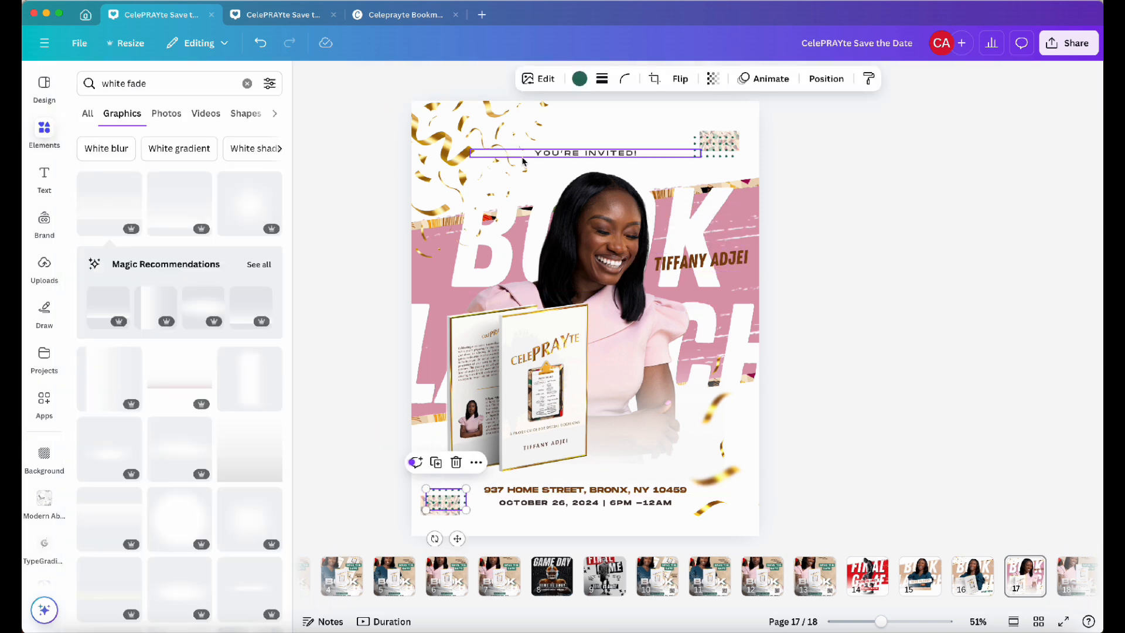
click(579, 78)
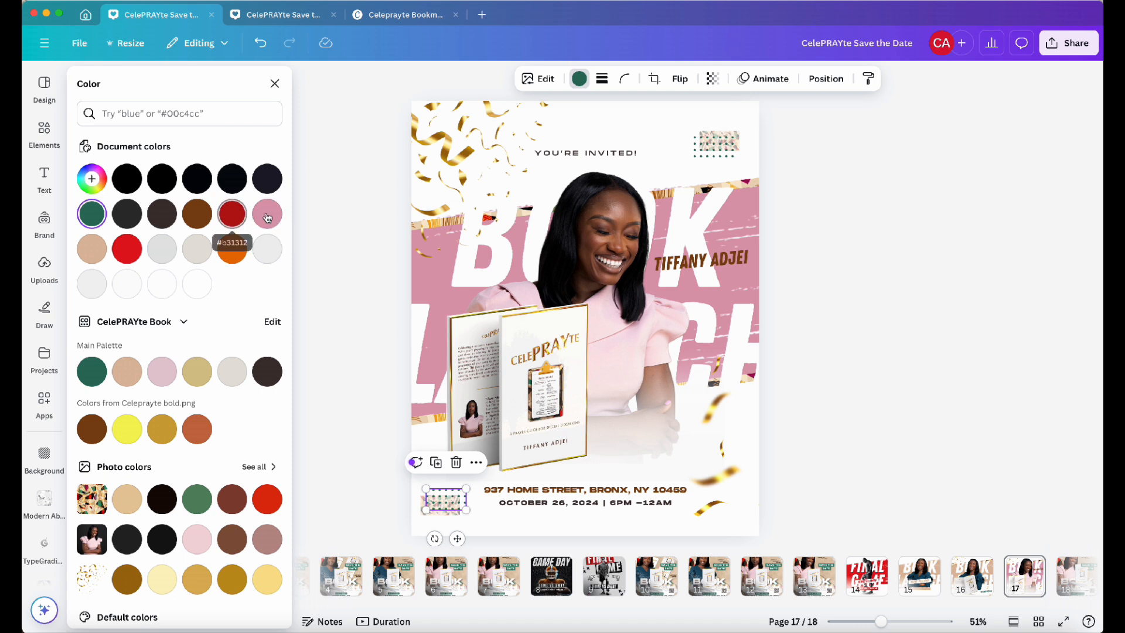
click(267, 216)
click(716, 156)
click(268, 215)
click(907, 212)
Compare the finished flyer against the previous book launch page and the original soccer template page
click(304, 80)
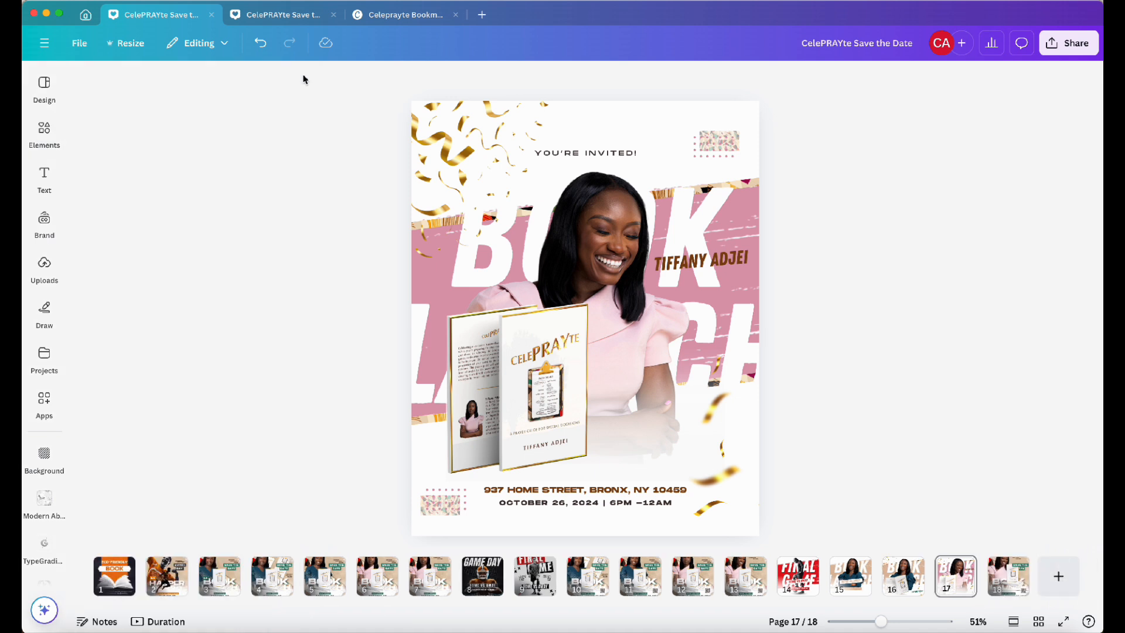
click(910, 590)
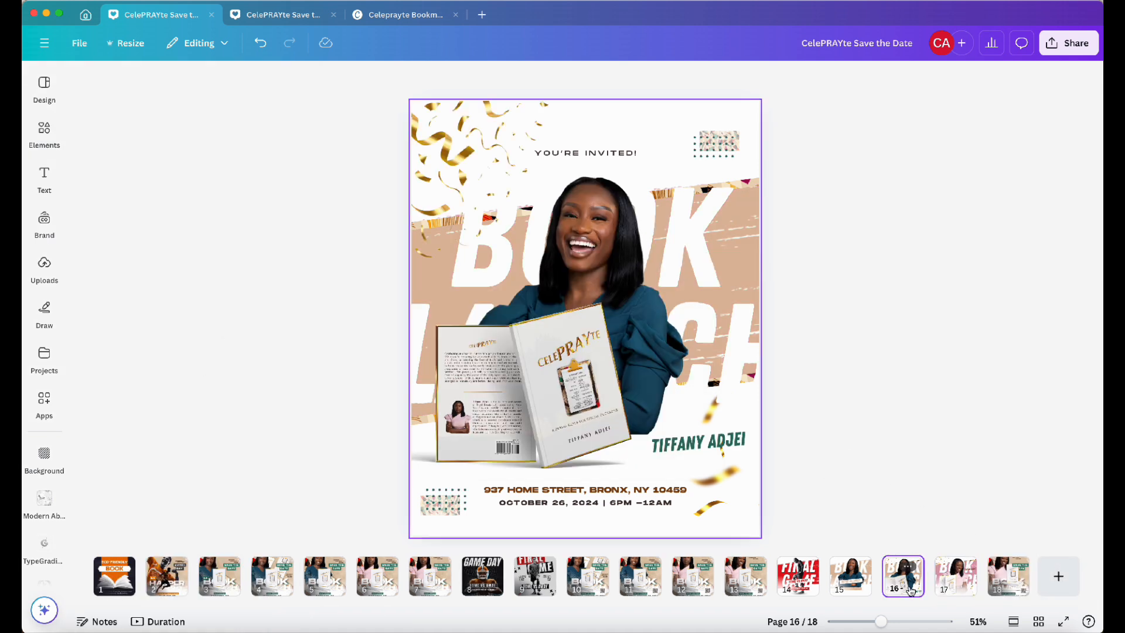
click(959, 589)
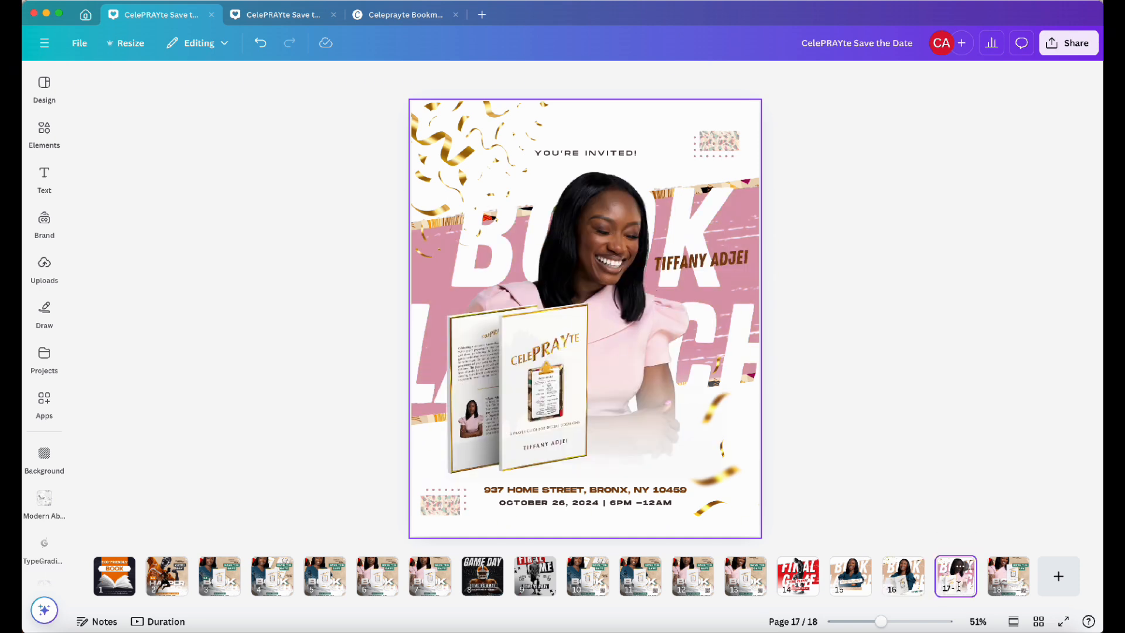
click(798, 585)
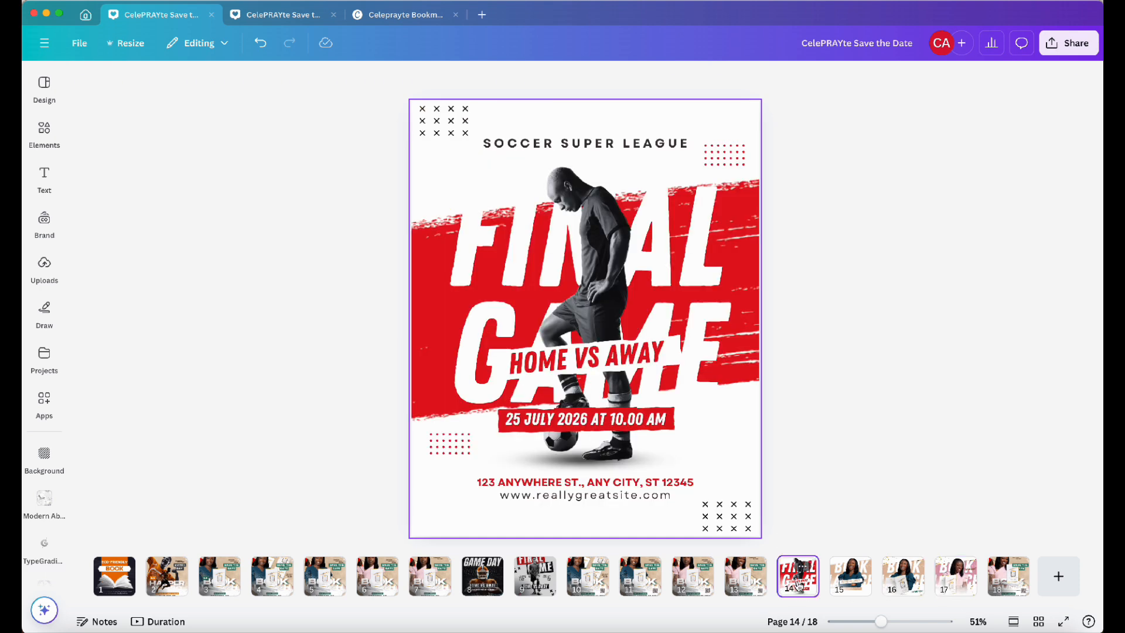
click(904, 584)
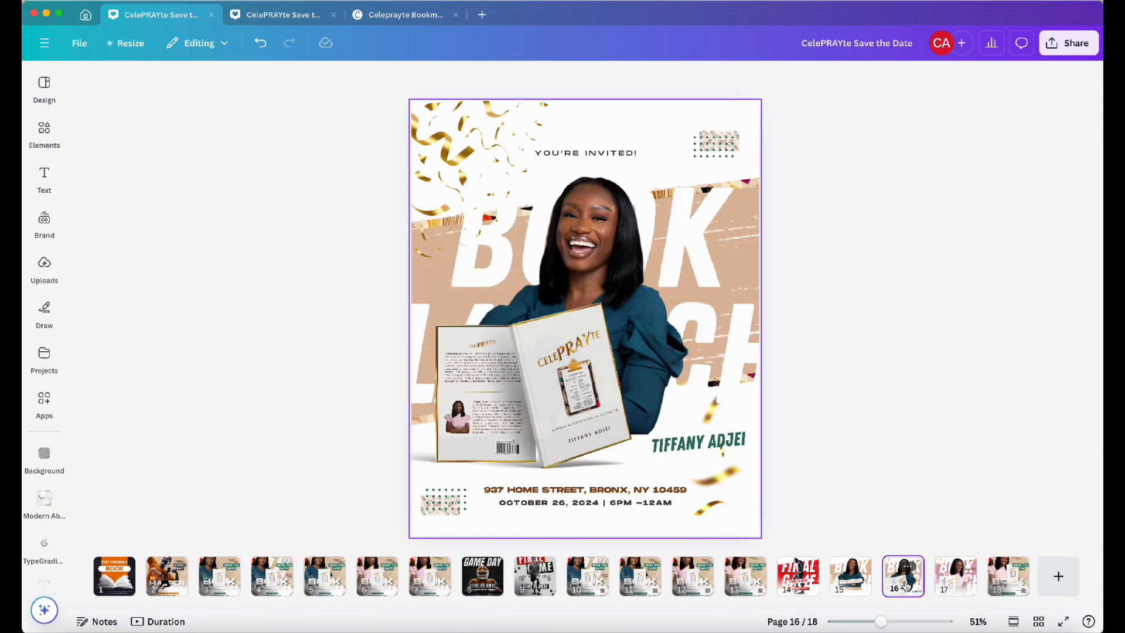
click(959, 585)
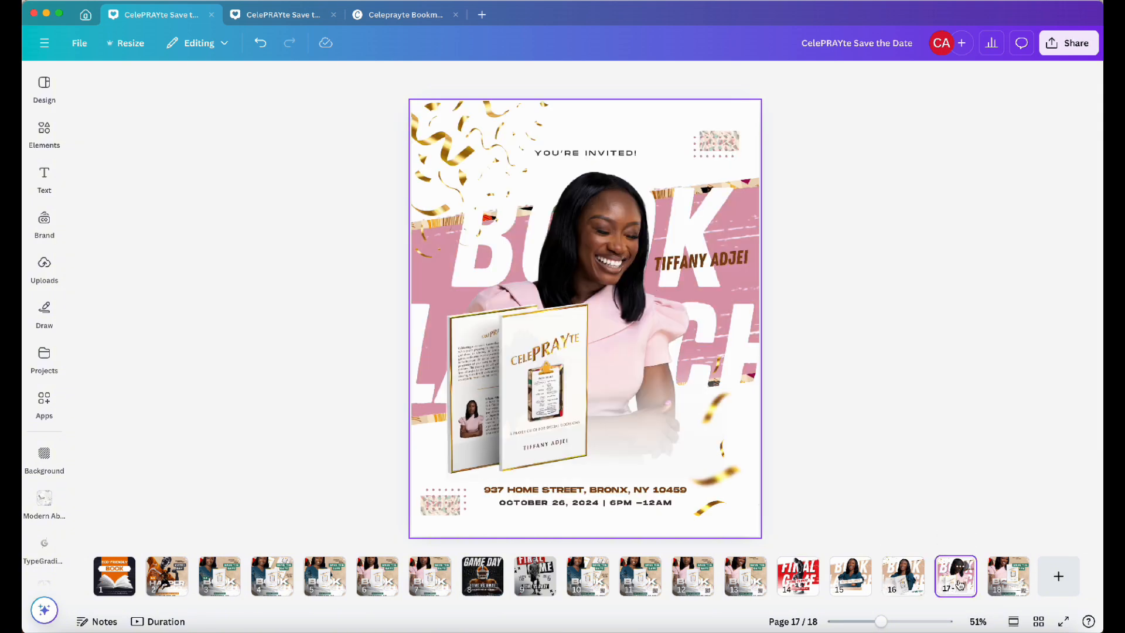